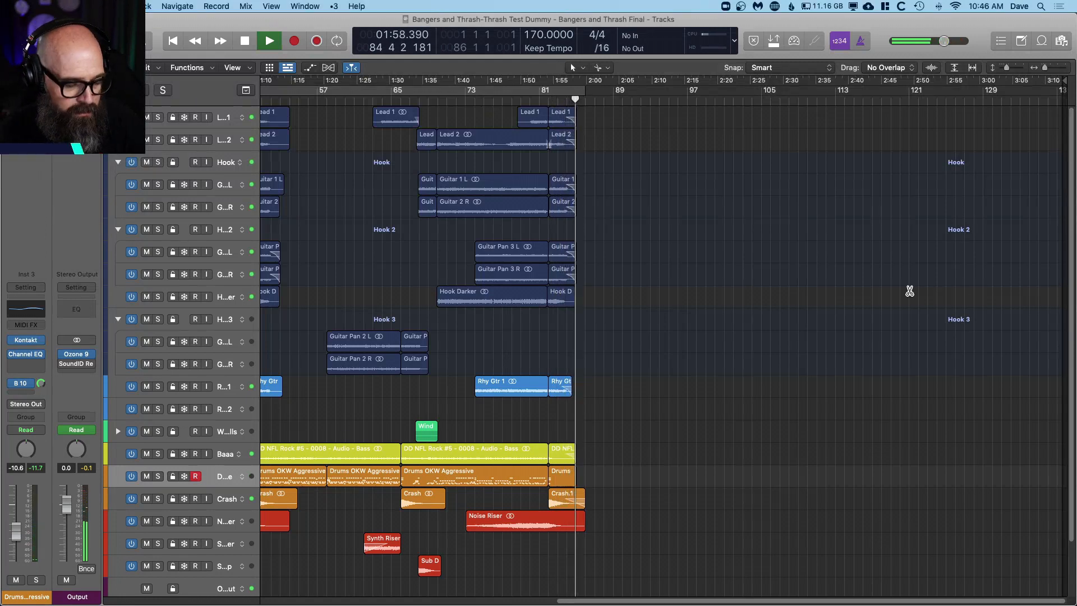
Step: Stop playback, fit the whole arrangement in view, and widen the track headers to show full track names and volume sliders
{"action": "key", "text": "space"}
{"action": "key", "text": "z"}
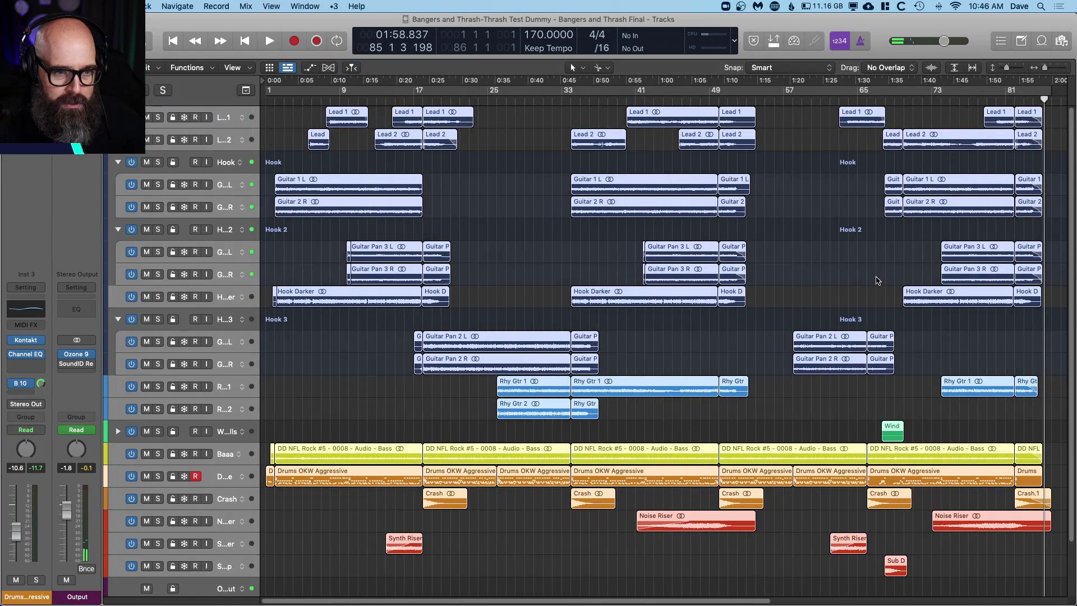
{"action": "left_click", "coordinate": [878, 280]}
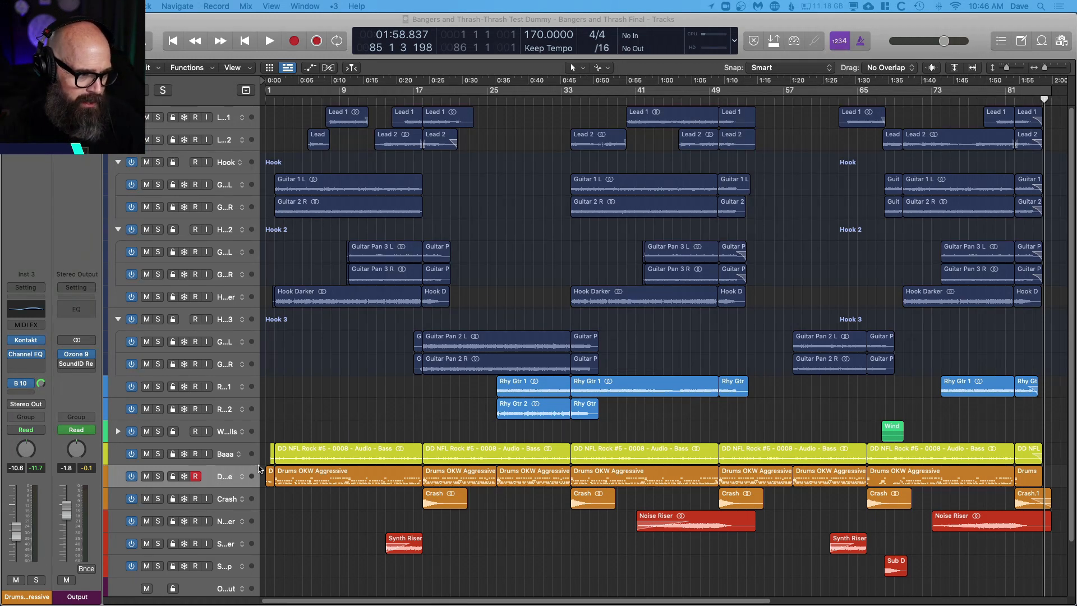
{"action": "left_click_drag", "start_coordinate": [259, 419], "coordinate": [342, 406]}
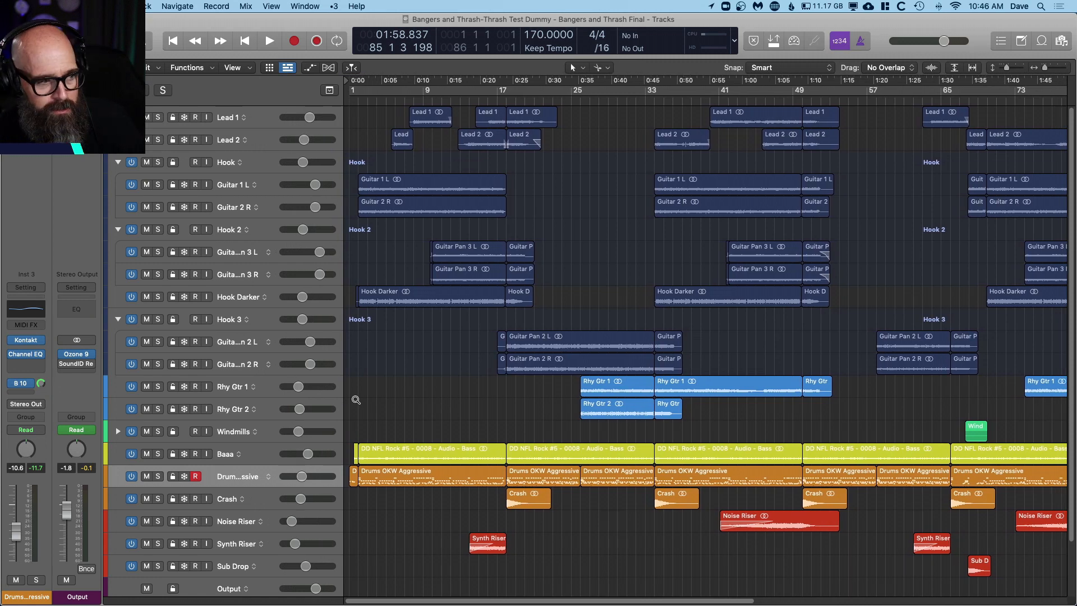
{"action": "key", "text": "super+Down"}
Step: Open the Kontakt instrument of the Drums OKW Aggressive track and reposition its window so the whole drum kit interface is visible
{"action": "left_click", "coordinate": [227, 487]}
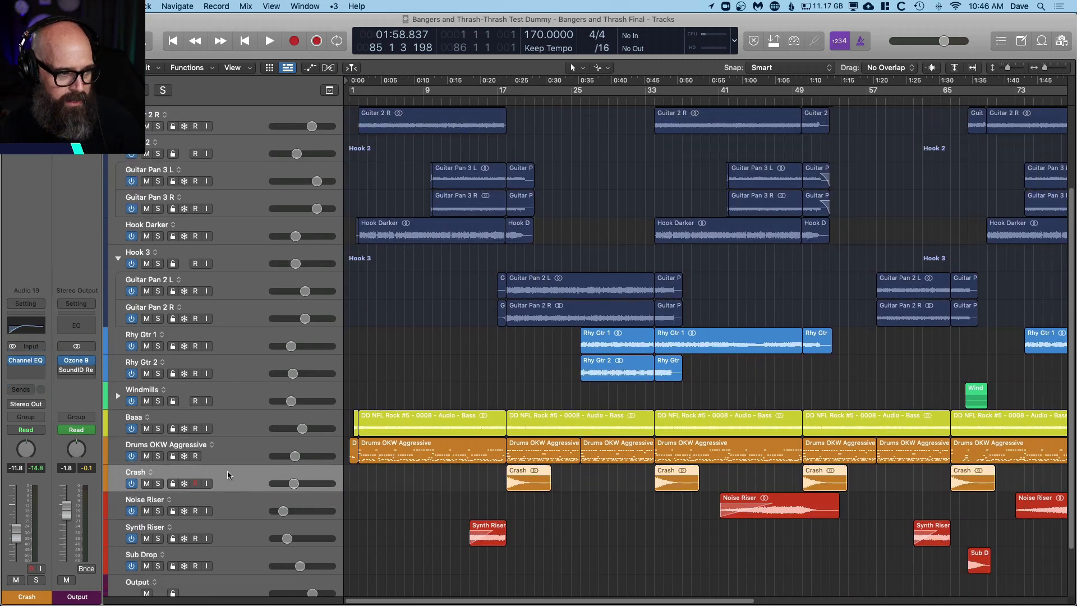
{"action": "left_click", "coordinate": [225, 444]}
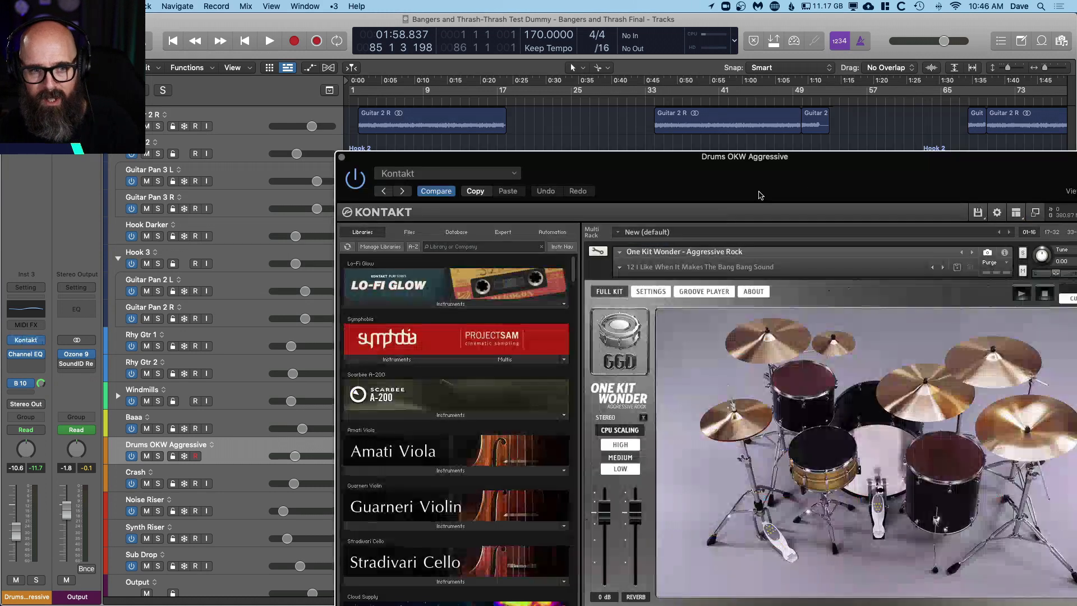
{"action": "left_click_drag", "start_coordinate": [824, 168], "coordinate": [736, 32]}
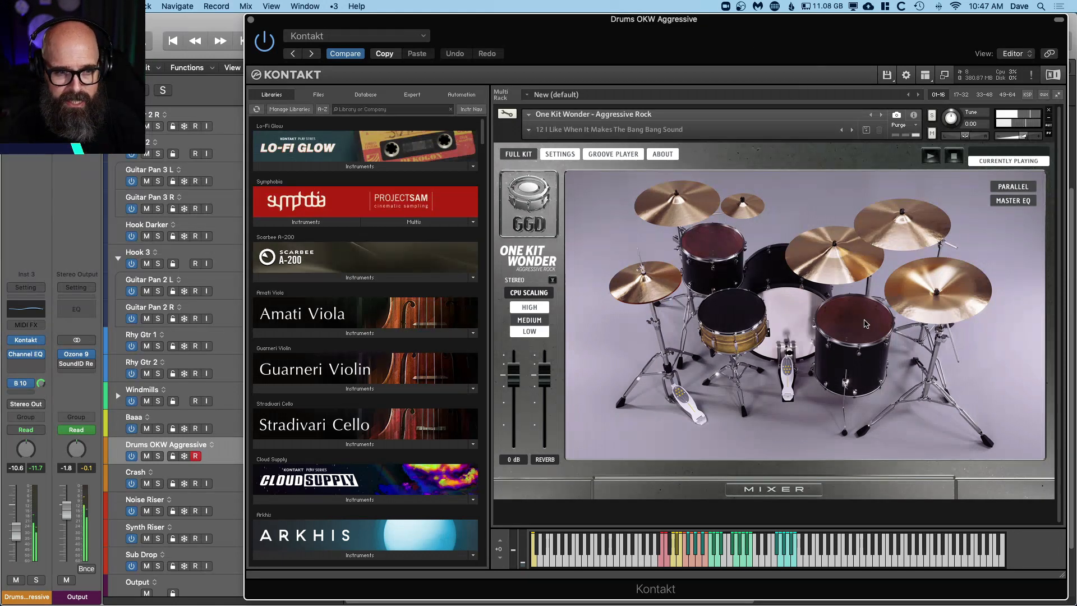
Step: Inspect the One Kit Wonder drum mixer and its list of snapshots, keeping the current snapshot
{"action": "left_click", "coordinate": [781, 492]}
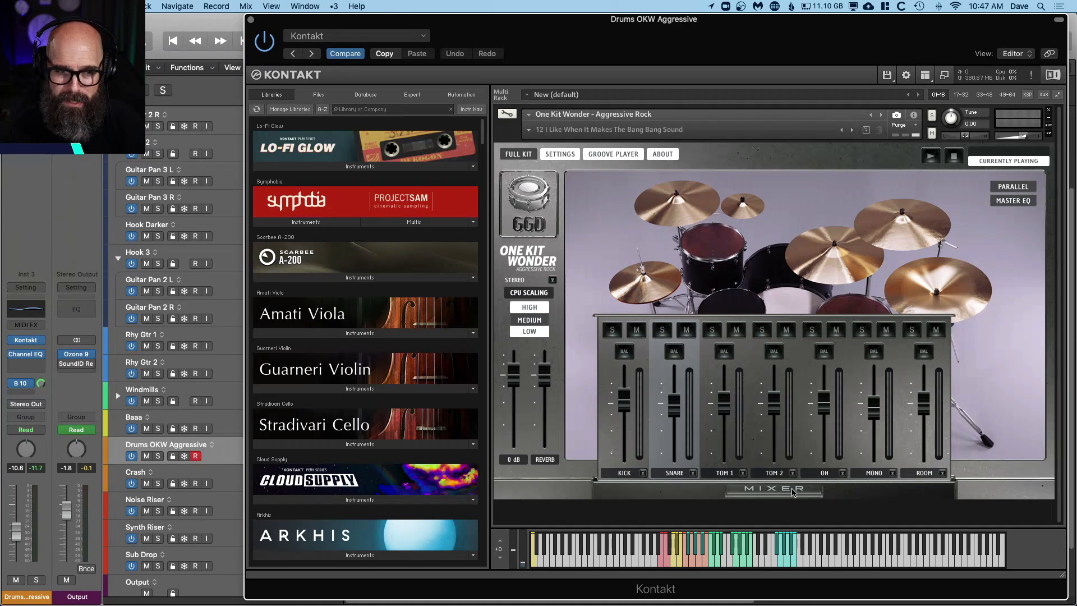
{"action": "left_click", "coordinate": [792, 492]}
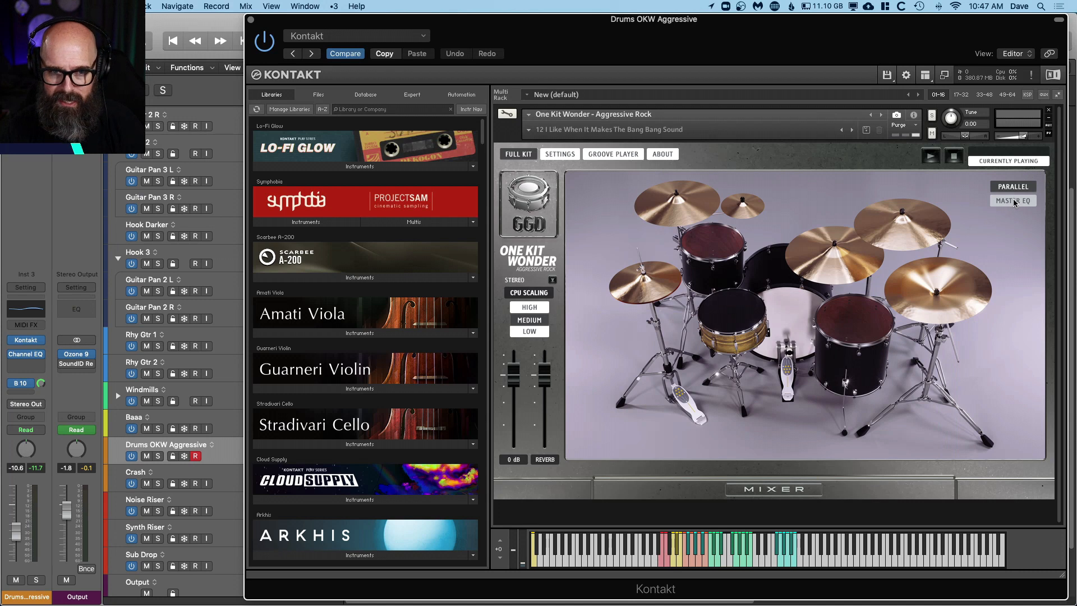
{"action": "left_click", "coordinate": [547, 128]}
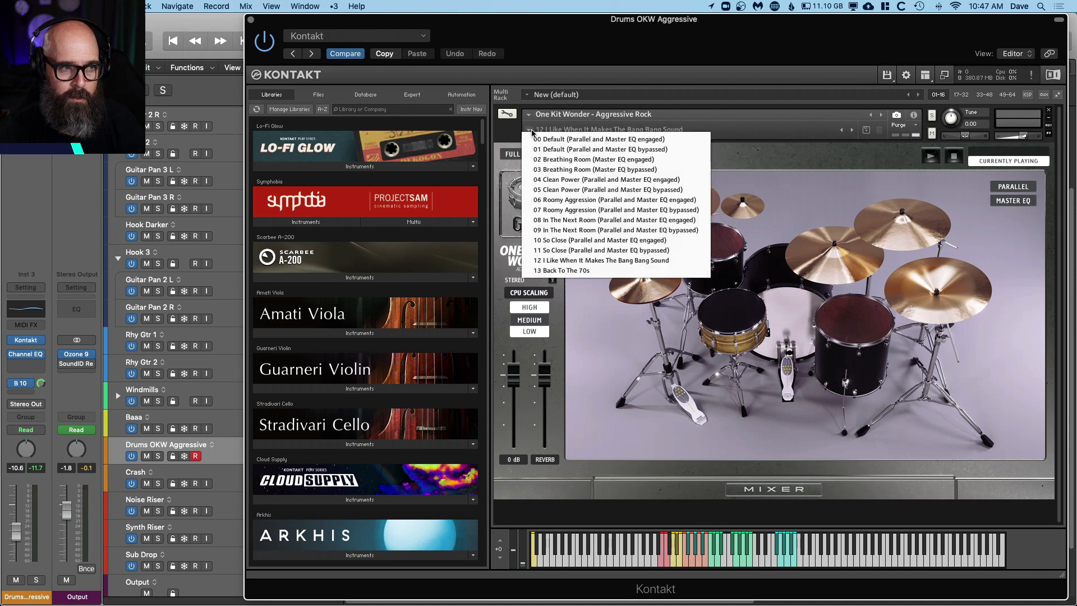
{"action": "left_click", "coordinate": [832, 176]}
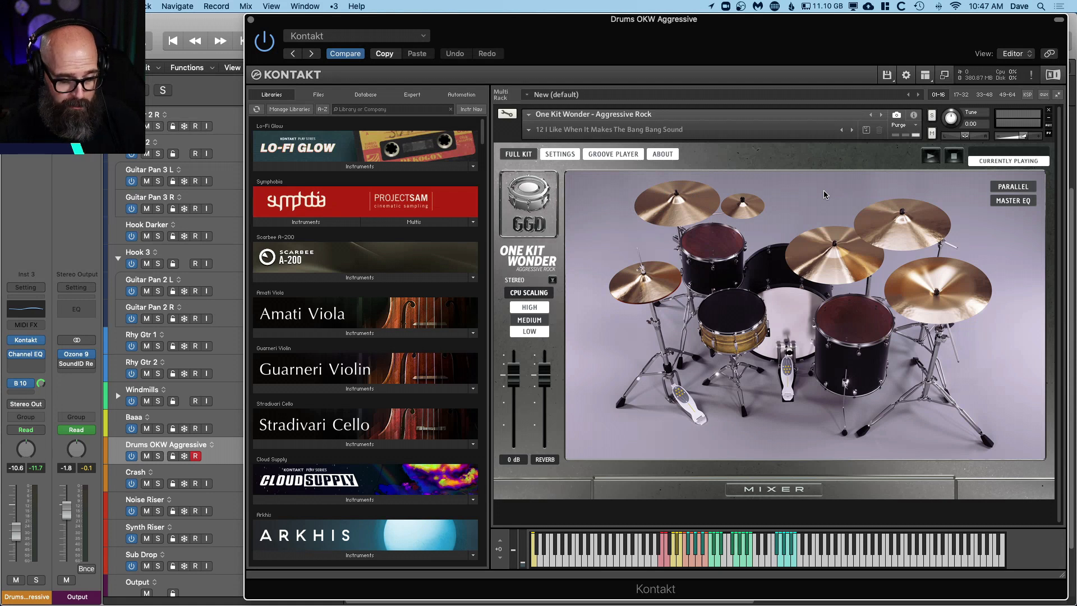
Step: Solo the Drums OKW Aggressive track and play it from the start of the song
{"action": "key", "text": "s"}
{"action": "left_click", "coordinate": [193, 30]}
{"action": "key", "text": "Return"}
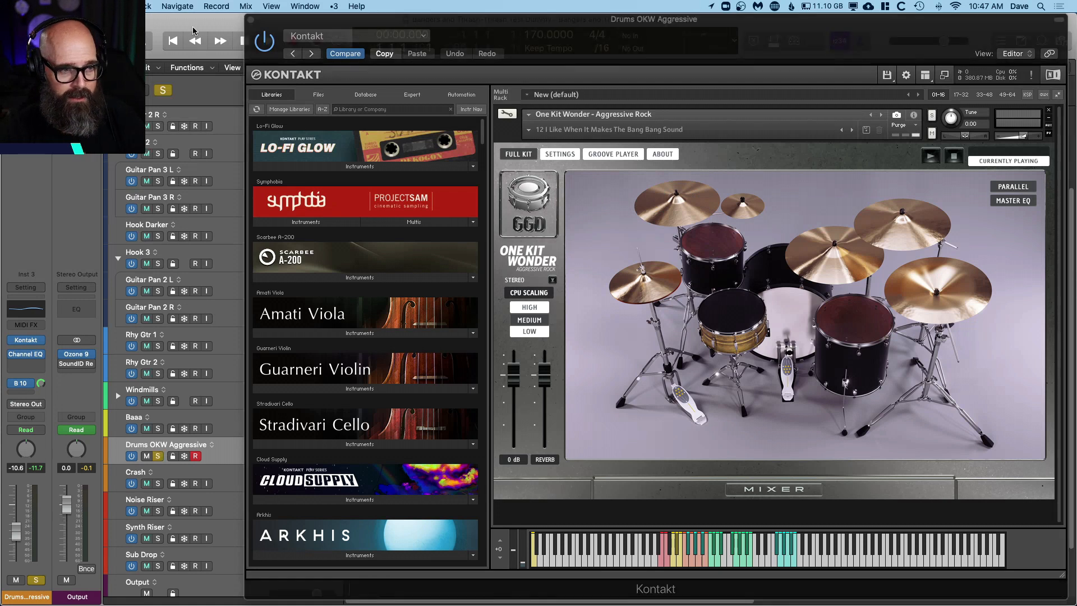
{"action": "key", "text": "space"}
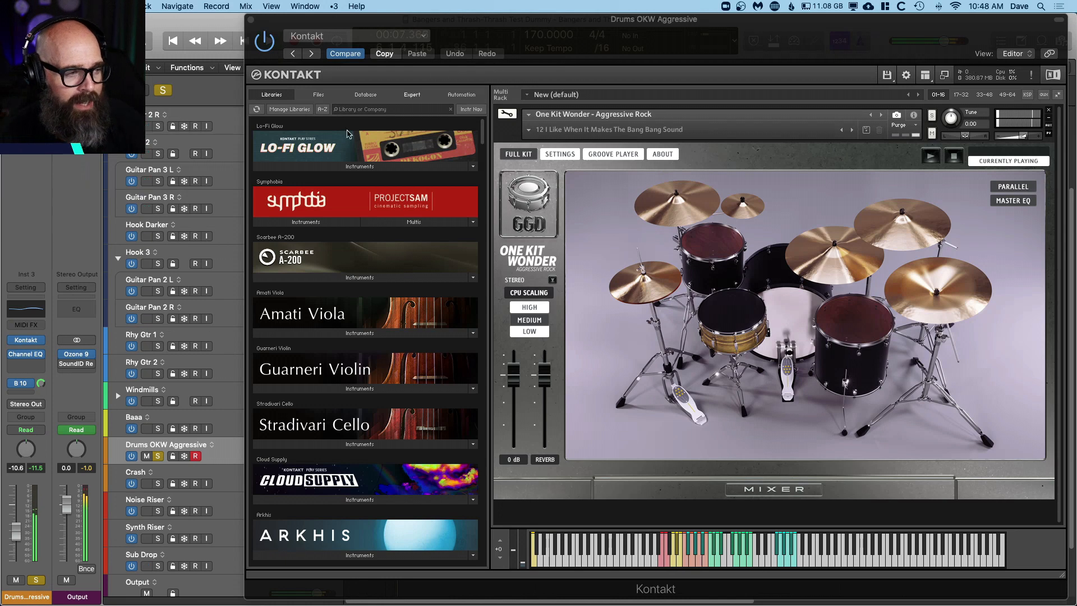
Step: Check the Bus 10 send routing on the Drums OKW Aggressive channel without changing it
{"action": "left_click", "coordinate": [20, 383]}
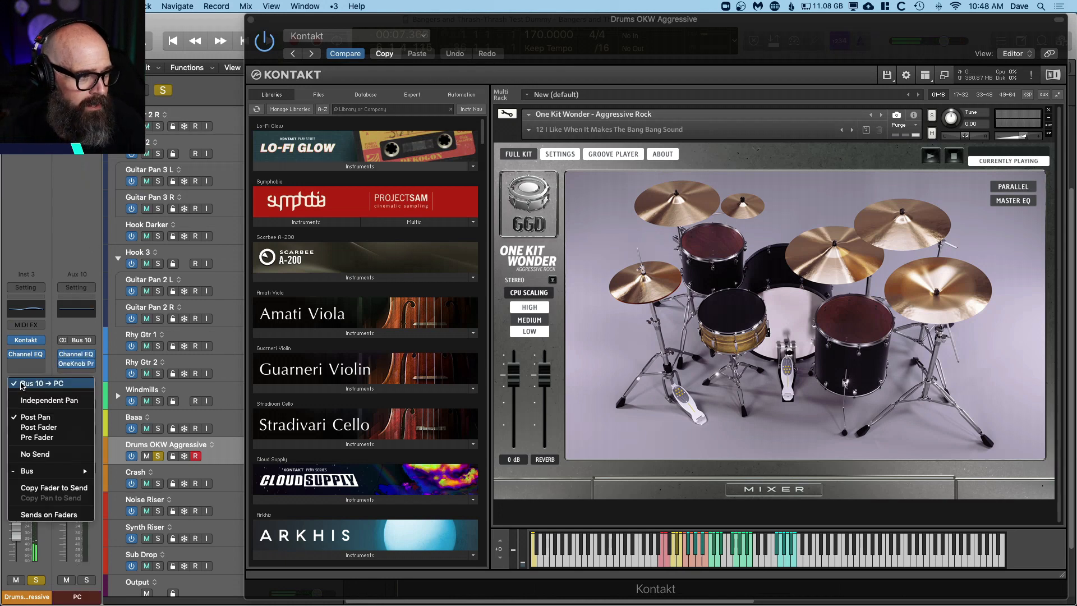
{"action": "left_click", "coordinate": [32, 249]}
{"action": "left_click", "coordinate": [251, 19]}
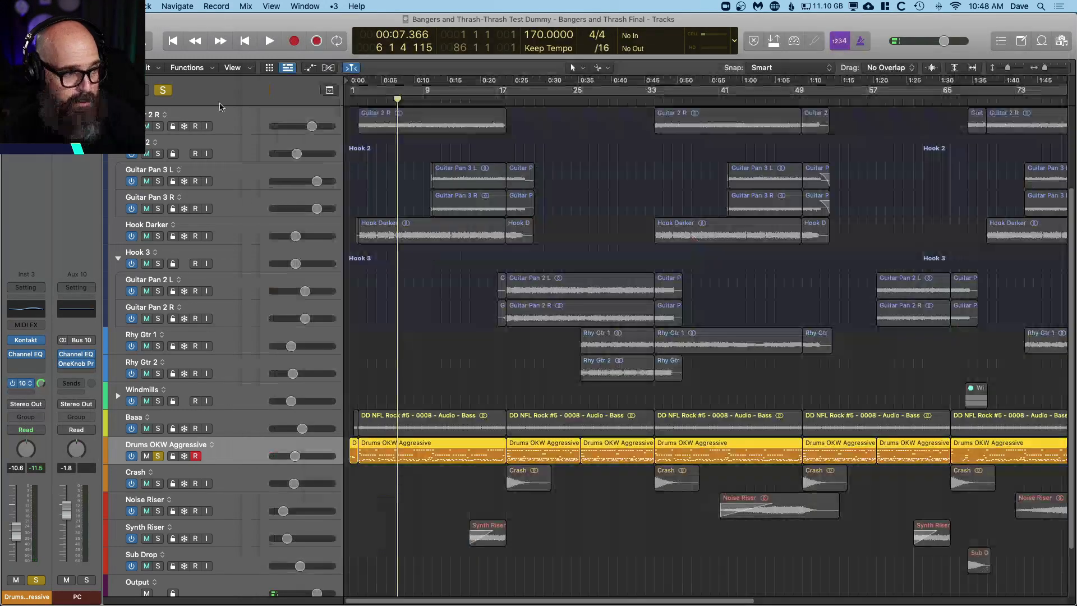
Step: Inspect the OneKnob Pressure plug-in on the PC aux channel and close the open plug-in windows
{"action": "left_click", "coordinate": [77, 364]}
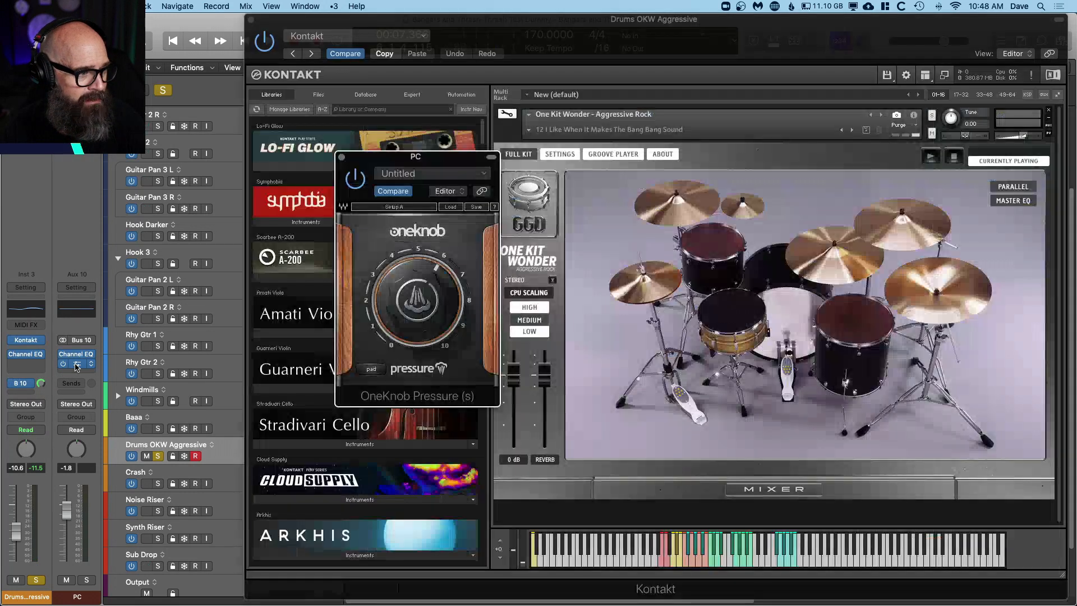
{"action": "left_click_drag", "start_coordinate": [446, 164], "coordinate": [603, 132]}
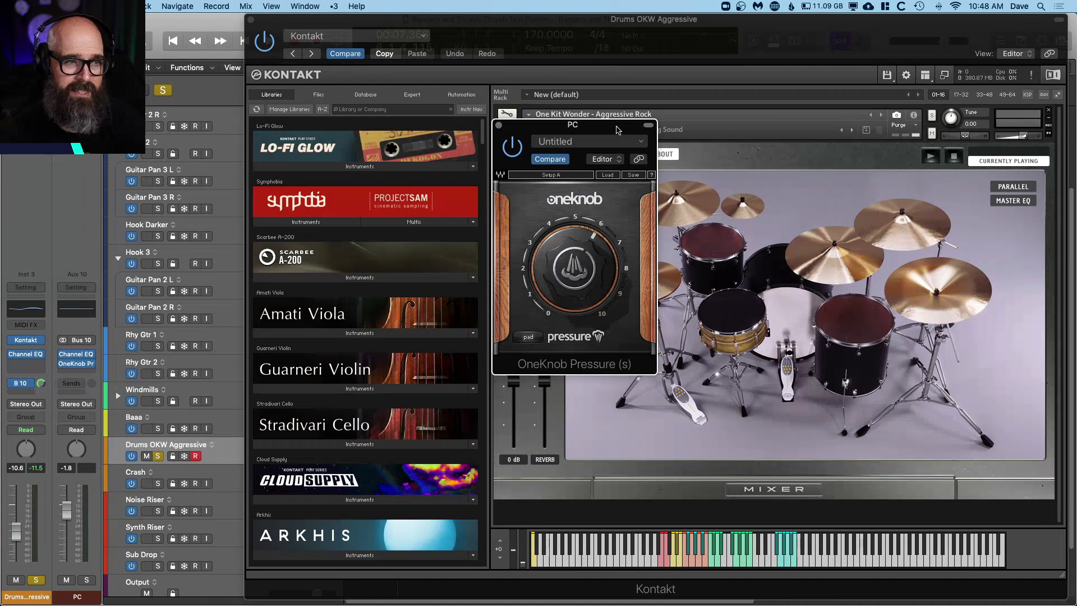
{"action": "left_click_drag", "start_coordinate": [616, 129], "coordinate": [669, 125]}
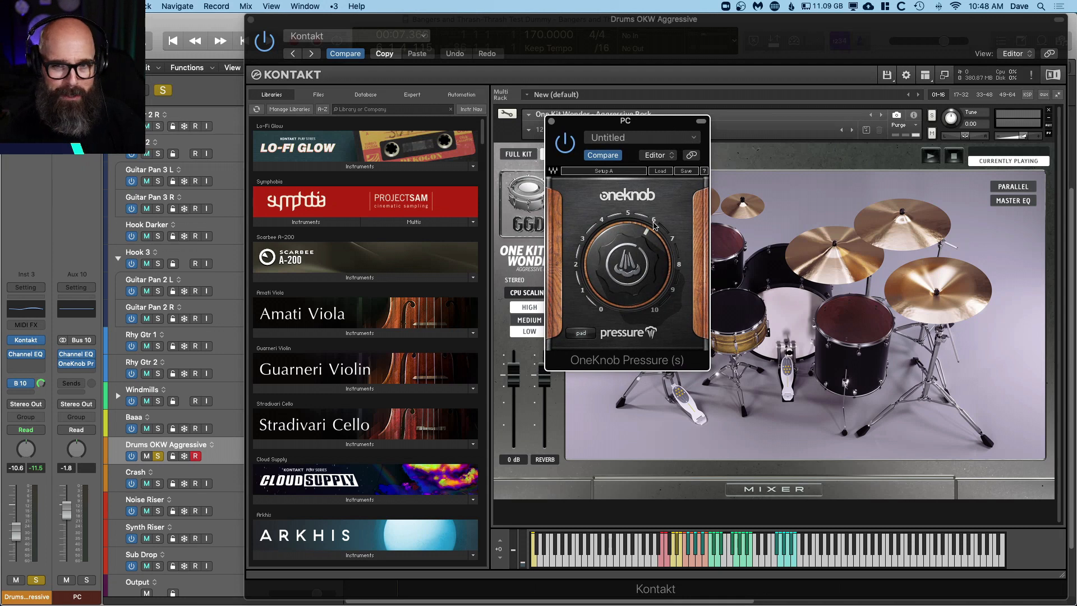
{"action": "mouse_move", "coordinate": [653, 226]}
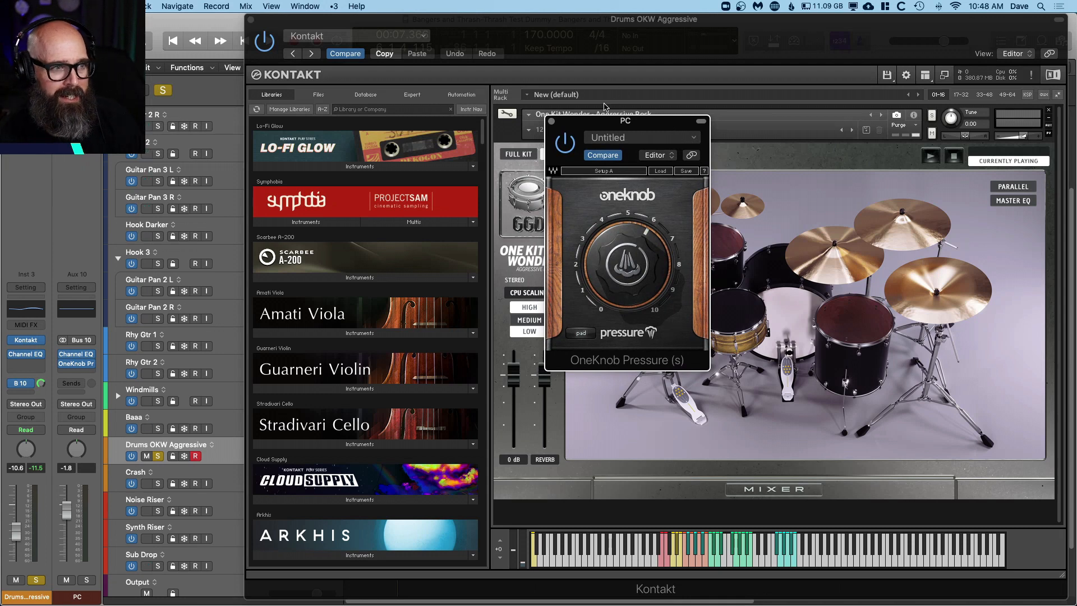
{"action": "left_click", "coordinate": [552, 122]}
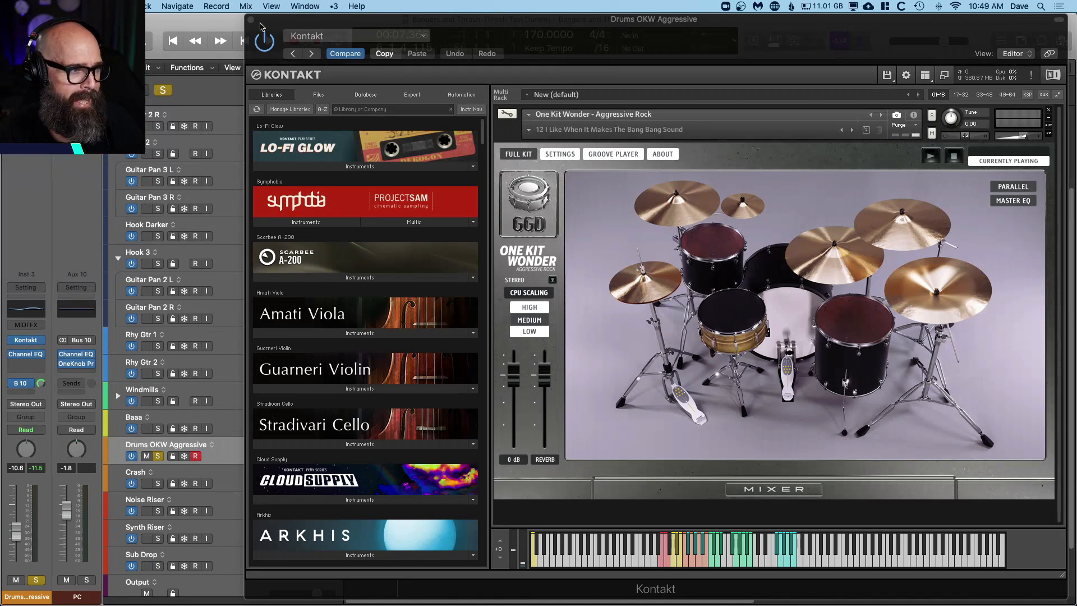
{"action": "left_click", "coordinate": [251, 20]}
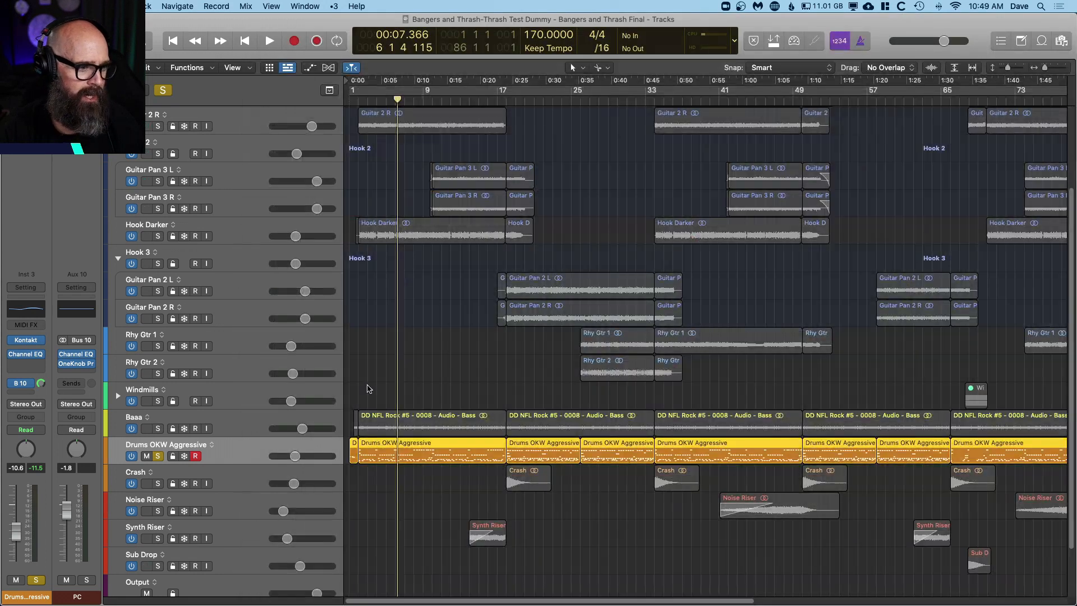
Step: Play the soloed drums from the start, zoom in on the first Drums OKW Aggressive regions, and stop playback
{"action": "key", "text": "Return"}
{"action": "key", "text": "space"}
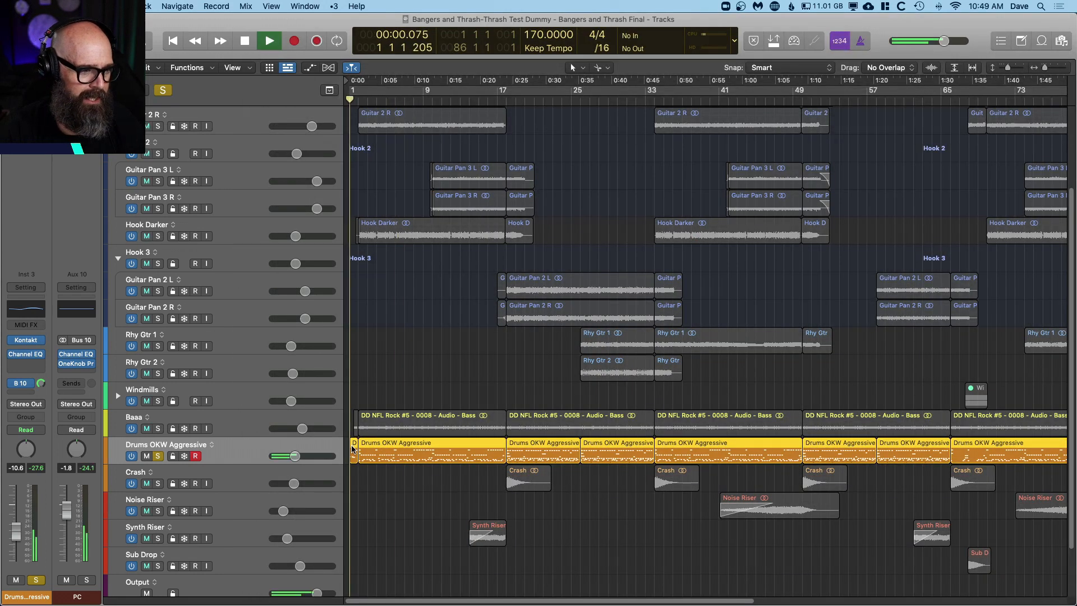
{"action": "scroll", "coordinate": [543, 478], "scroll_direction": "down", "scroll_amount": 2}
{"action": "scroll", "coordinate": [543, 477], "scroll_direction": "down", "scroll_amount": 1}
{"action": "scroll", "coordinate": [447, 422], "scroll_direction": "up", "scroll_amount": 5}
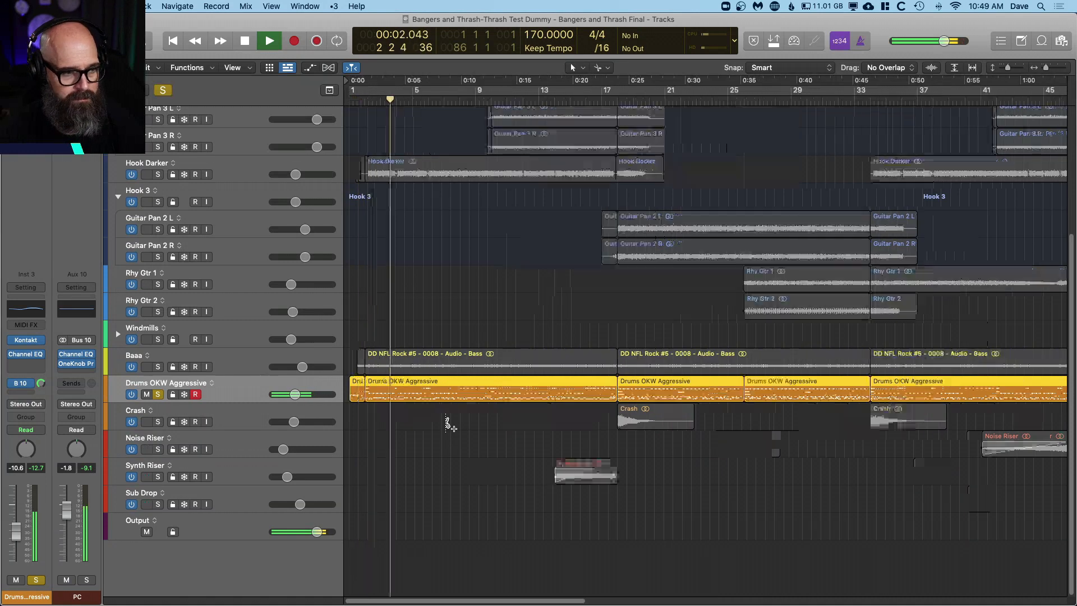
{"action": "scroll", "coordinate": [446, 419], "scroll_direction": "up", "scroll_amount": 5}
{"action": "key", "text": "space"}
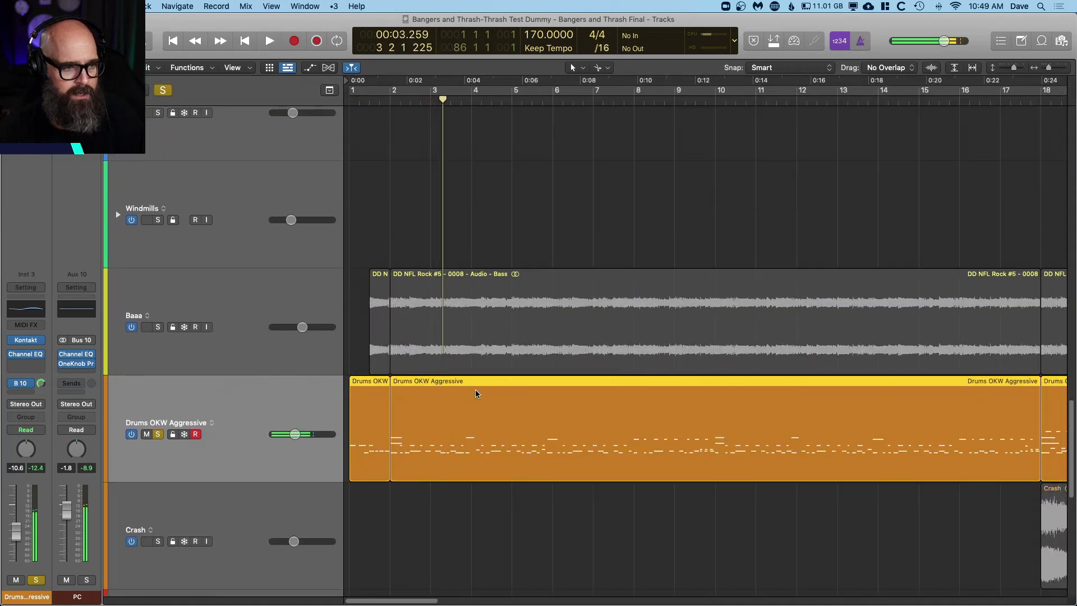
Step: Show the Drums OKW Aggressive regions in the Piano Roll, focused on bars 1 to 7, with no notes selected
{"action": "key", "text": "p"}
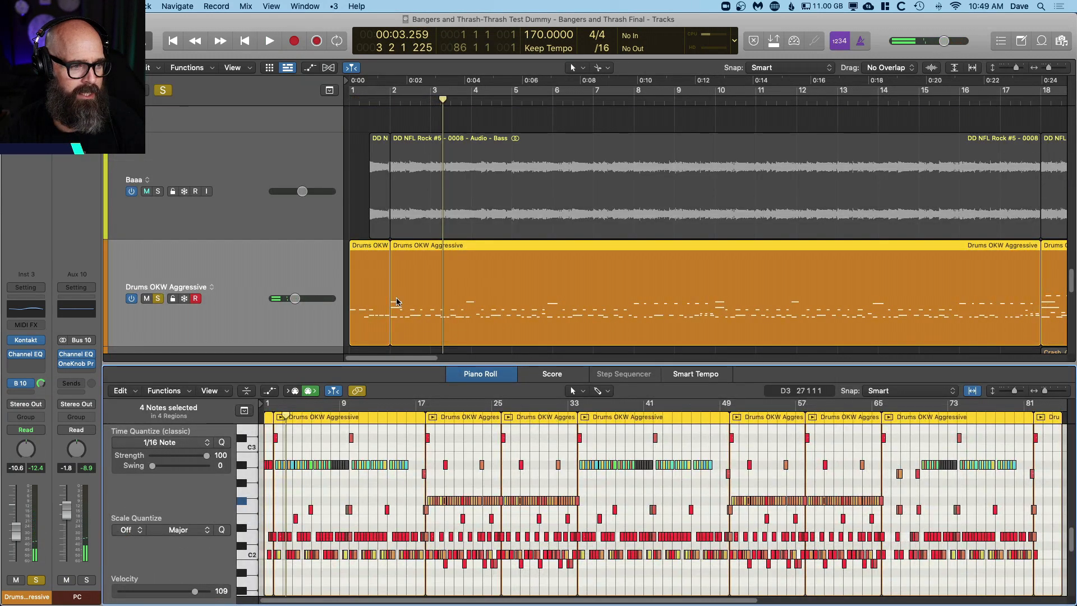
{"action": "scroll", "coordinate": [397, 303], "scroll_direction": "up", "scroll_amount": 5}
{"action": "scroll", "coordinate": [513, 464], "scroll_direction": "up", "scroll_amount": 5}
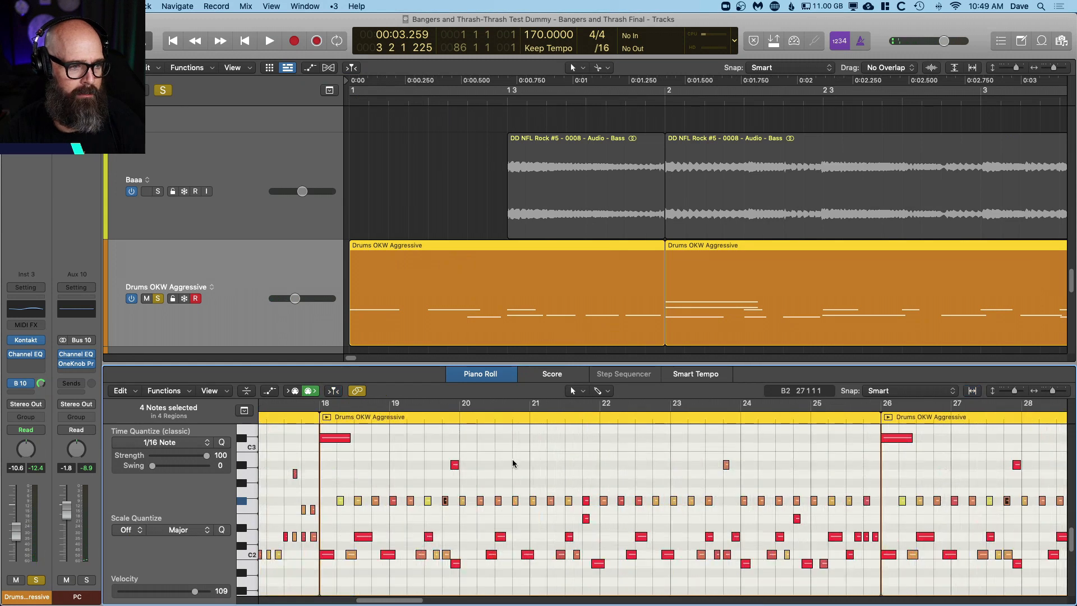
{"action": "key", "text": "Return"}
{"action": "scroll", "coordinate": [549, 491], "scroll_direction": "up", "scroll_amount": 3}
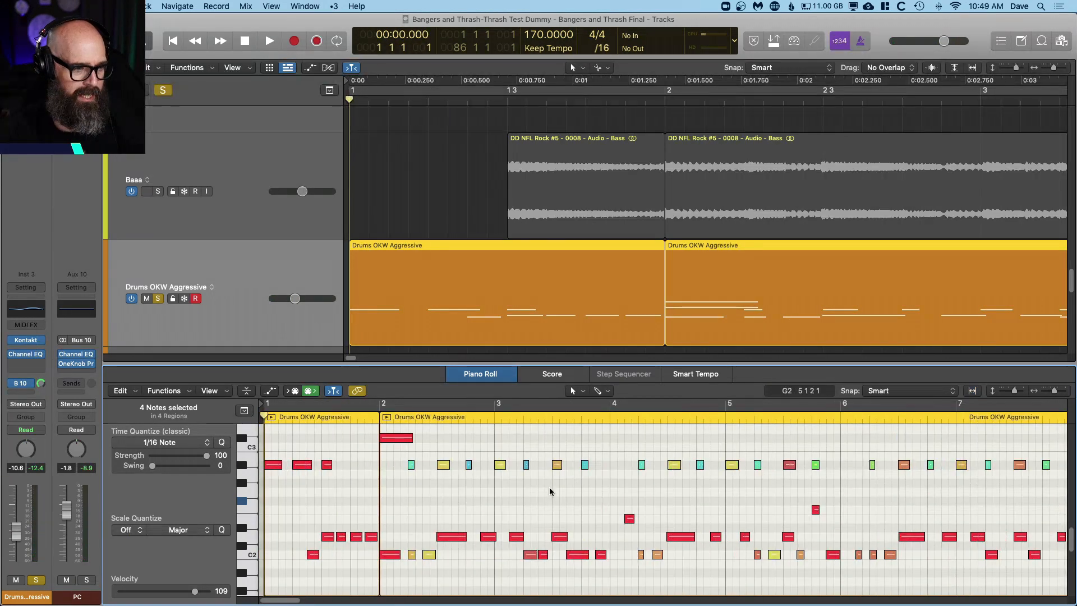
{"action": "left_click", "coordinate": [435, 492]}
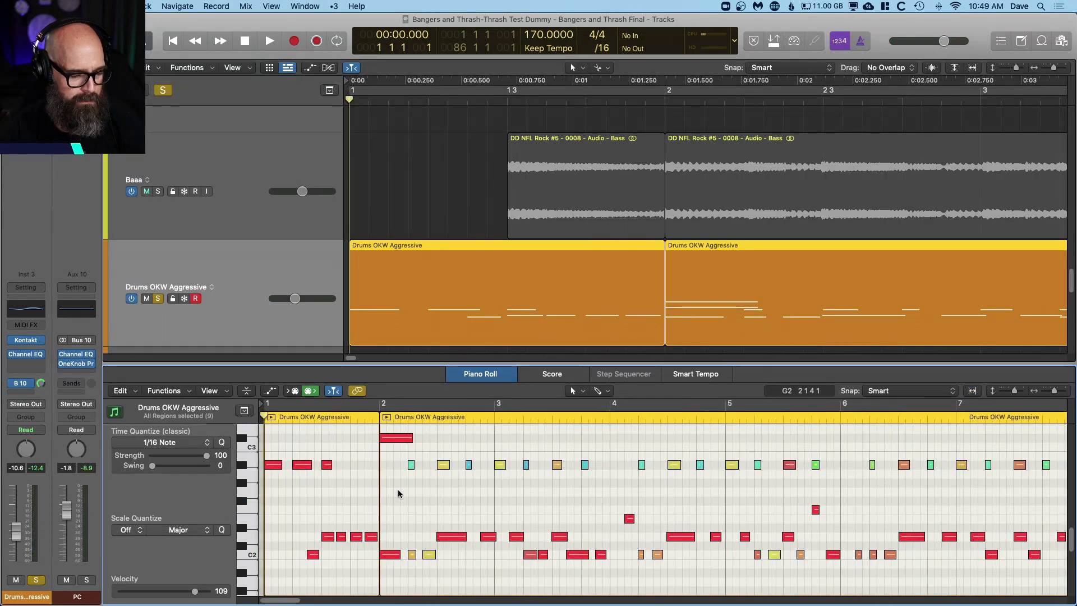
Step: Audition the long crash note at bar 2 and copy the A#2 note from beat 3 to the start of bar 2
{"action": "left_click", "coordinate": [395, 438]}
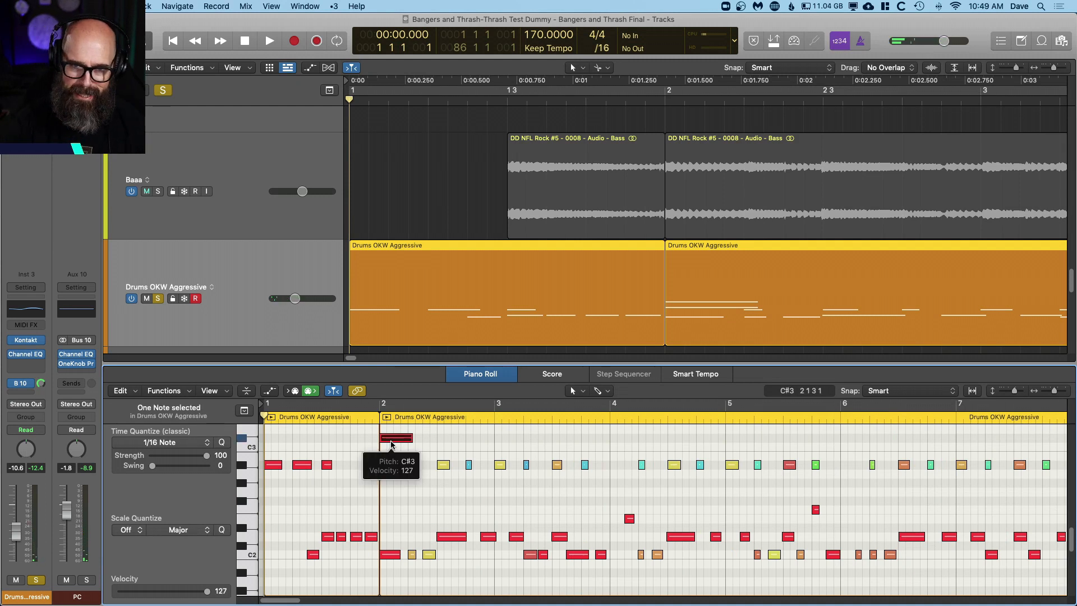
{"action": "left_click", "coordinate": [443, 465]}
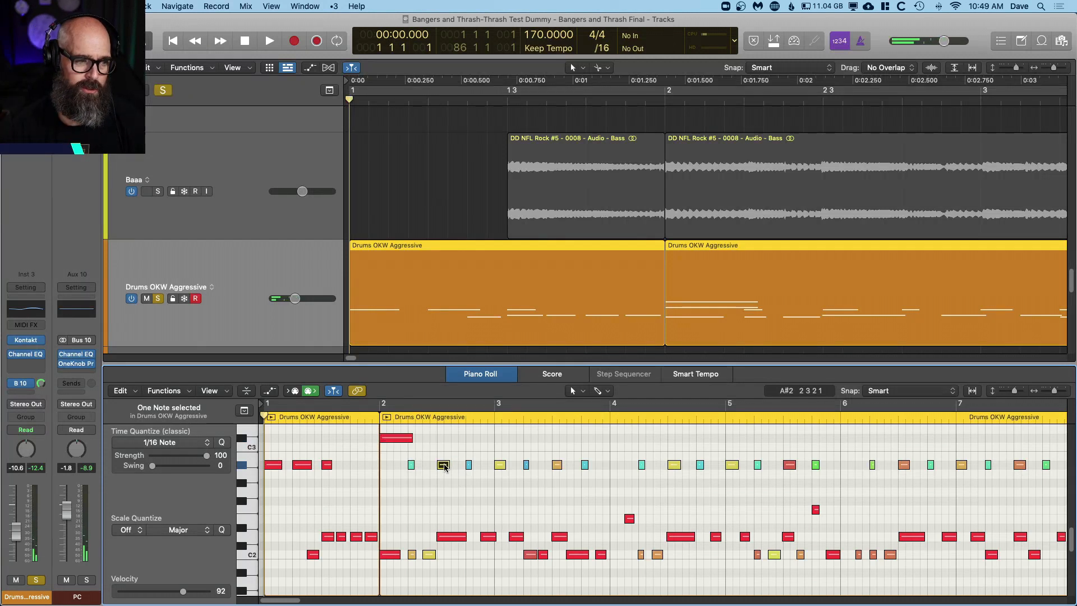
{"action": "left_click_drag", "start_coordinate": [444, 467], "coordinate": [387, 467]}
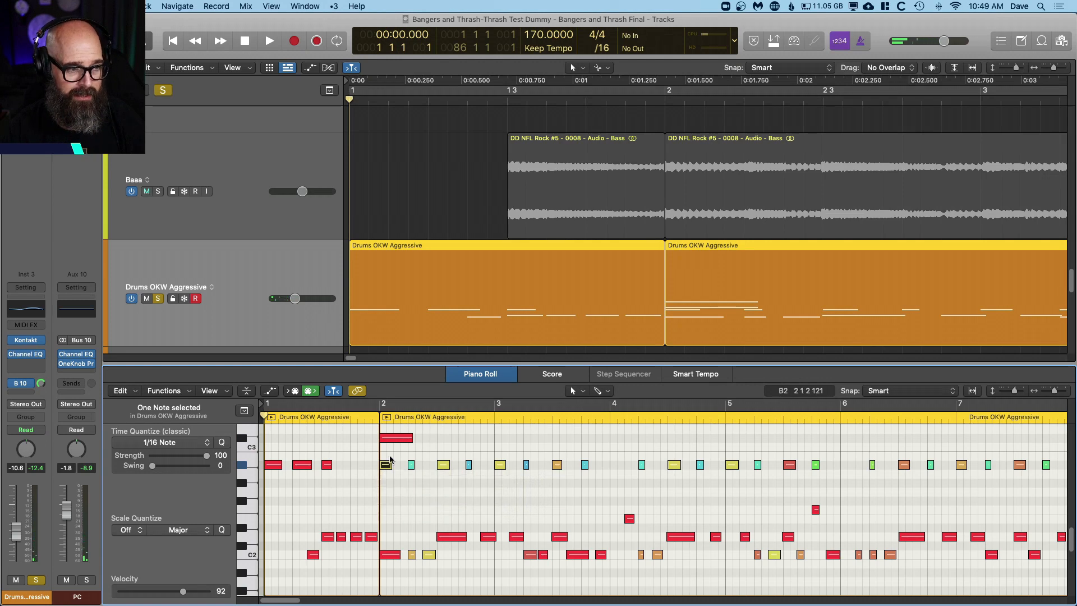
Step: Set the cycle range to the drum region starting at bar 2 and play it back with the added note
{"action": "left_click", "coordinate": [452, 205]}
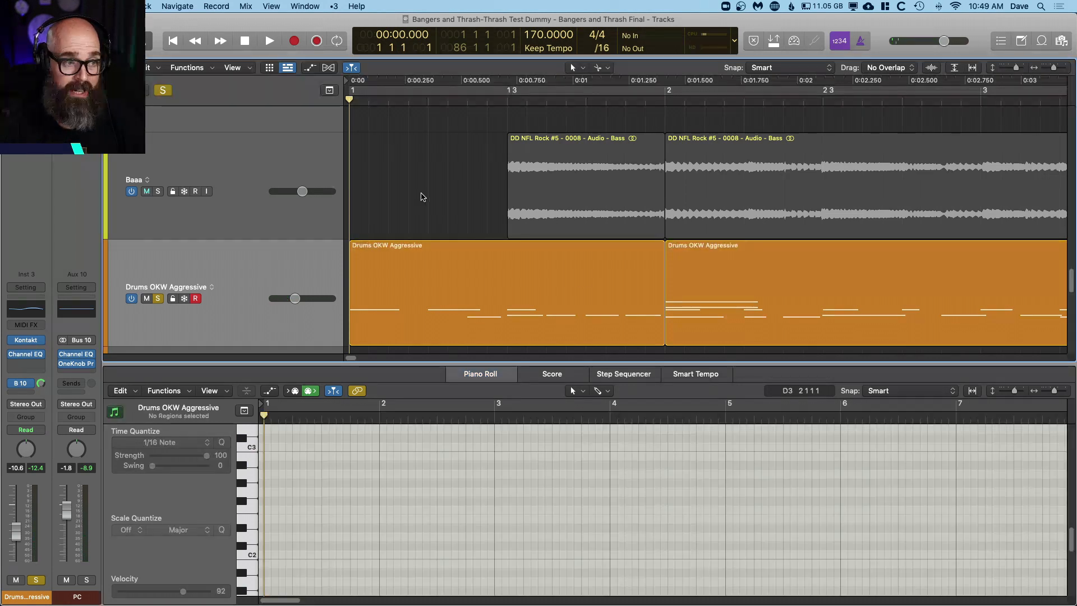
{"action": "left_click", "coordinate": [724, 258]}
{"action": "key", "text": "super+u"}
{"action": "key", "text": "space"}
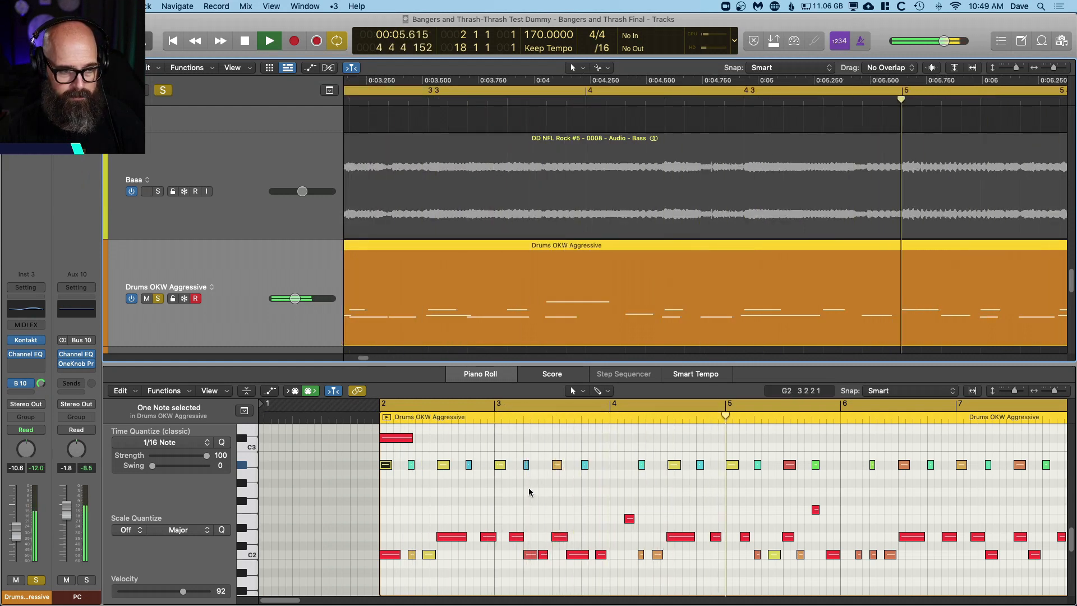
{"action": "key", "text": "space"}
Step: Audition and mute the A#2 note at the start of bar 2, and select the long crash note above it
{"action": "left_click", "coordinate": [380, 482]}
{"action": "left_click", "coordinate": [396, 480]}
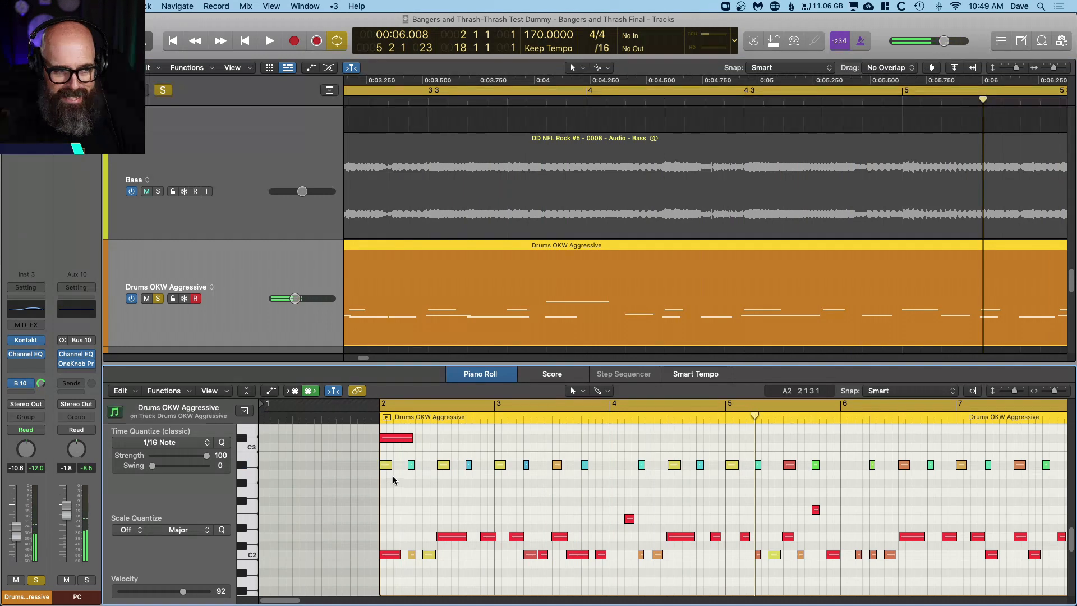
{"action": "left_click", "coordinate": [386, 465]}
{"action": "left_click", "coordinate": [386, 465]}
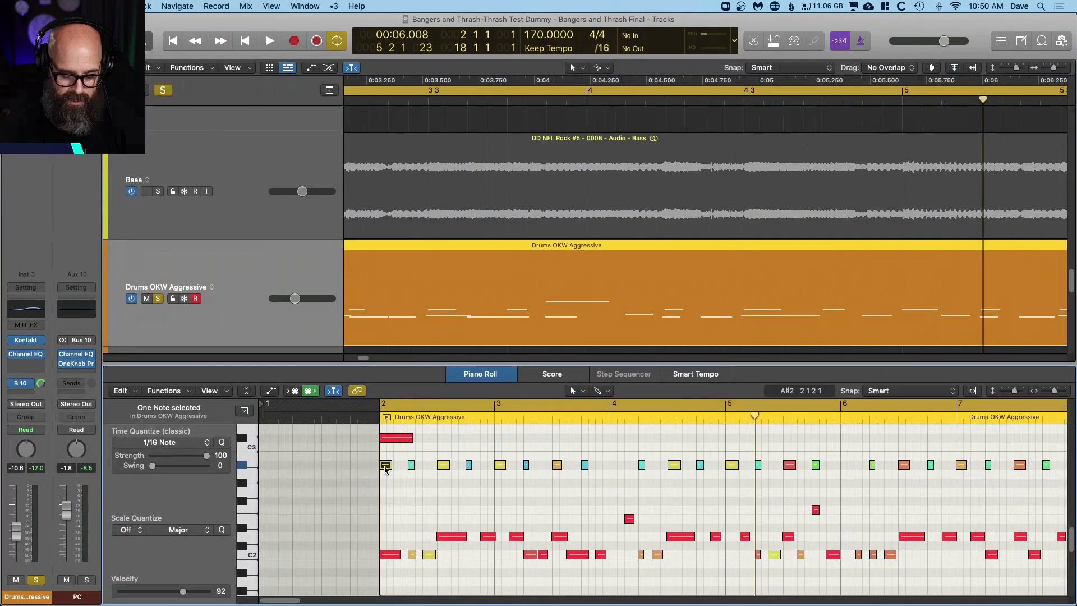
{"action": "left_click", "coordinate": [385, 468]}
{"action": "left_click", "coordinate": [391, 439]}
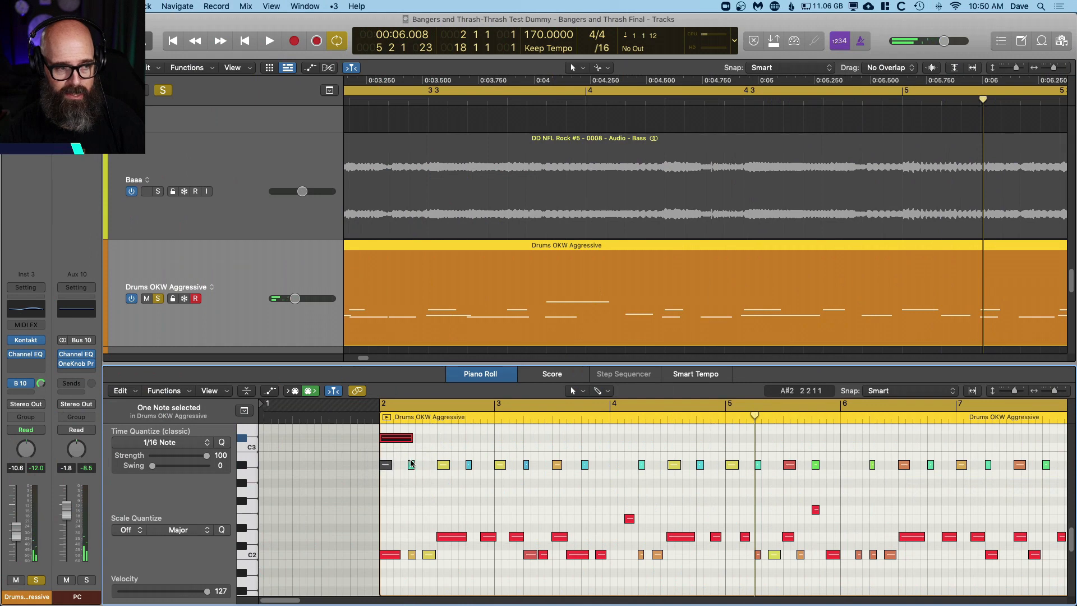
Step: Play back the drum part with the A#2 note at bar 2 muted, and clear the note selection
{"action": "key", "text": "space"}
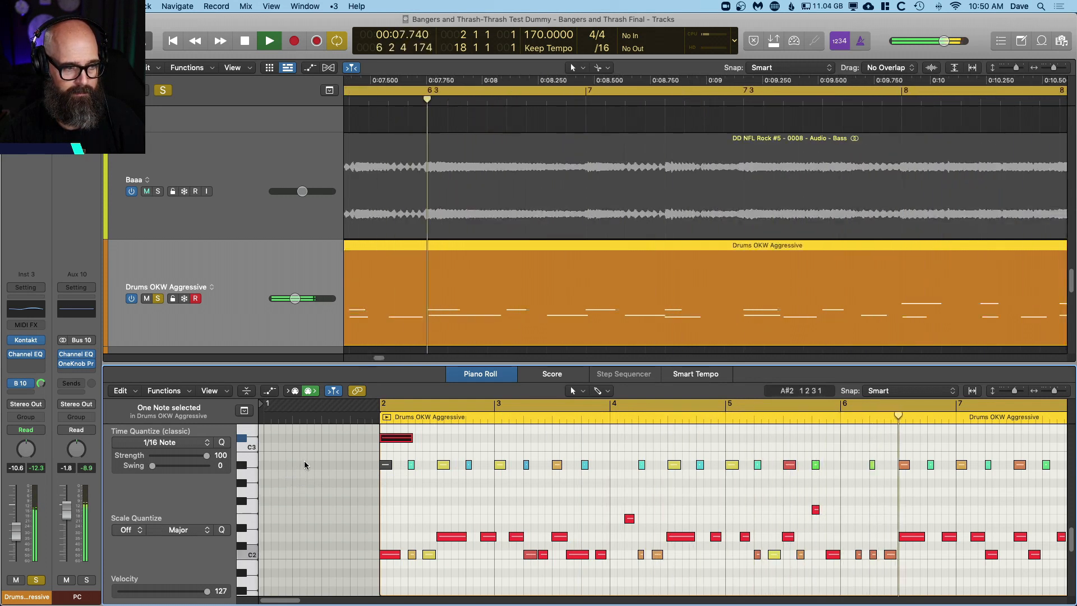
{"action": "key", "text": "space"}
{"action": "scroll", "coordinate": [392, 476], "scroll_direction": "right", "scroll_amount": 2}
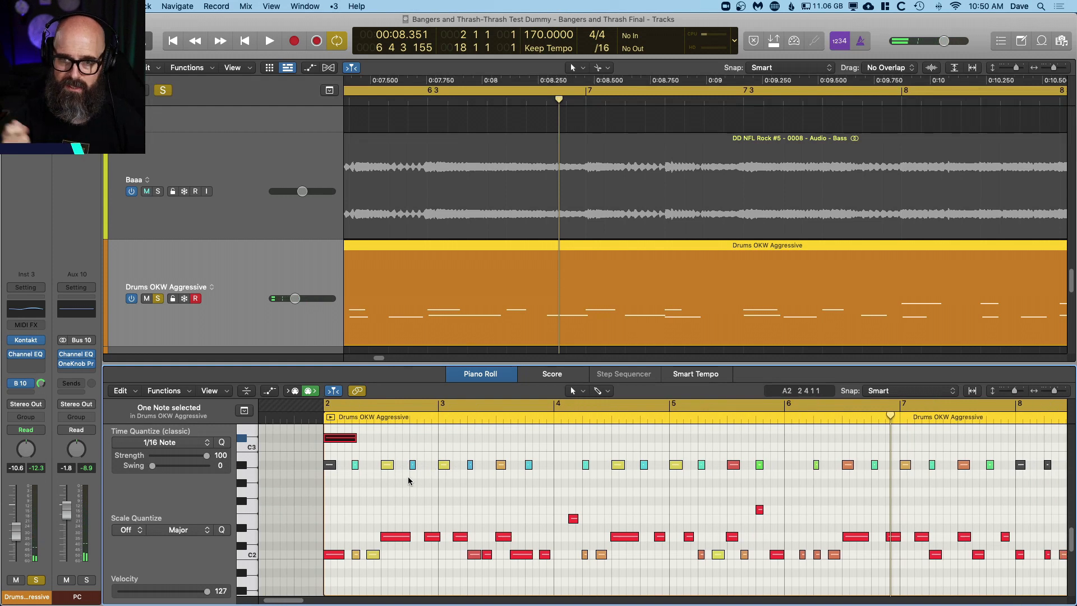
{"action": "left_click", "coordinate": [381, 480]}
{"action": "scroll", "coordinate": [379, 481], "scroll_direction": "down", "scroll_amount": 2}
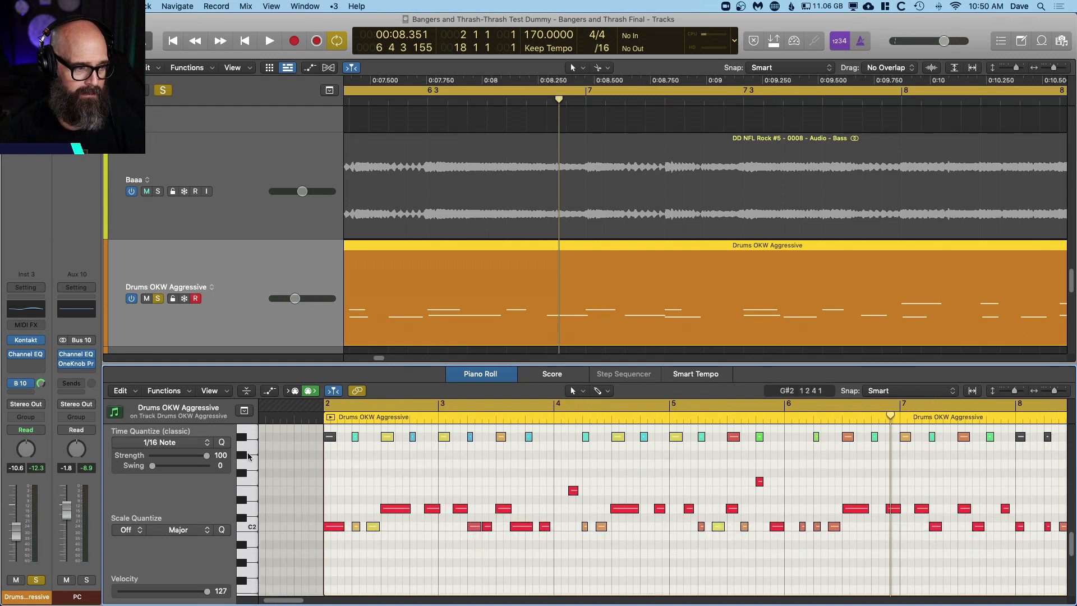
{"action": "scroll", "coordinate": [260, 450], "scroll_direction": "up", "scroll_amount": 2}
Step: Set the velocity of all A#2 notes in the drum regions to 127 and play back the result
{"action": "left_click", "coordinate": [243, 467]}
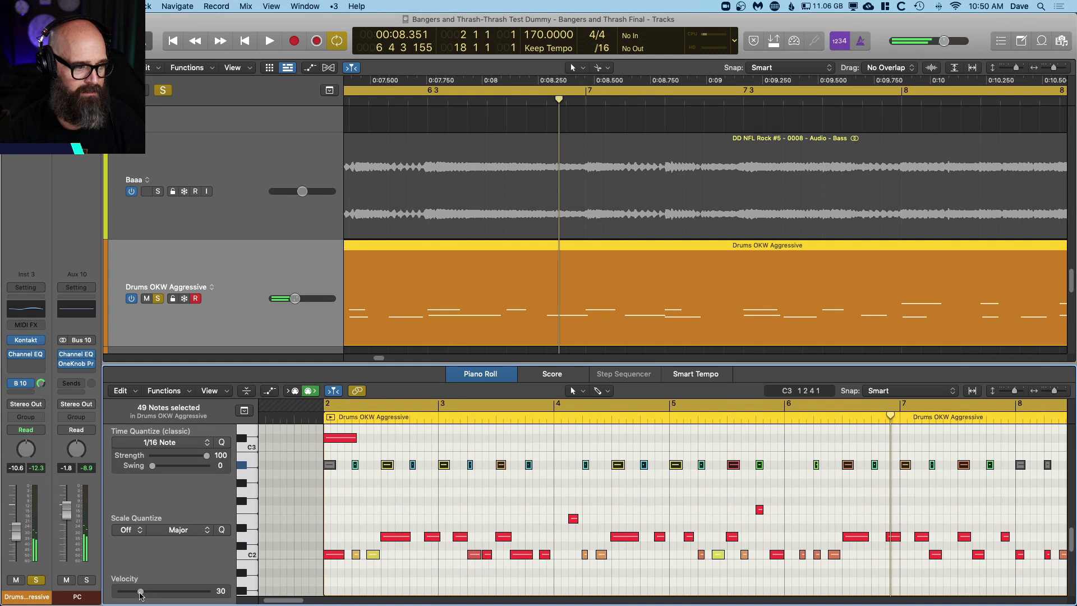
{"action": "left_click_drag", "start_coordinate": [140, 593], "coordinate": [211, 592]}
{"action": "key", "text": "space"}
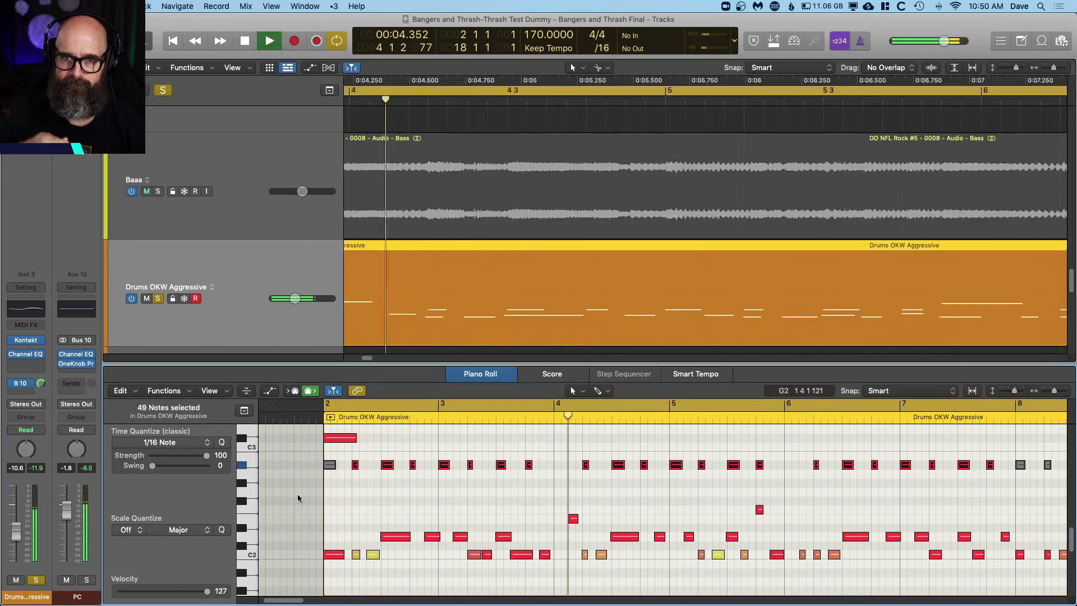
{"action": "scroll", "coordinate": [354, 510], "scroll_direction": "up", "scroll_amount": 3}
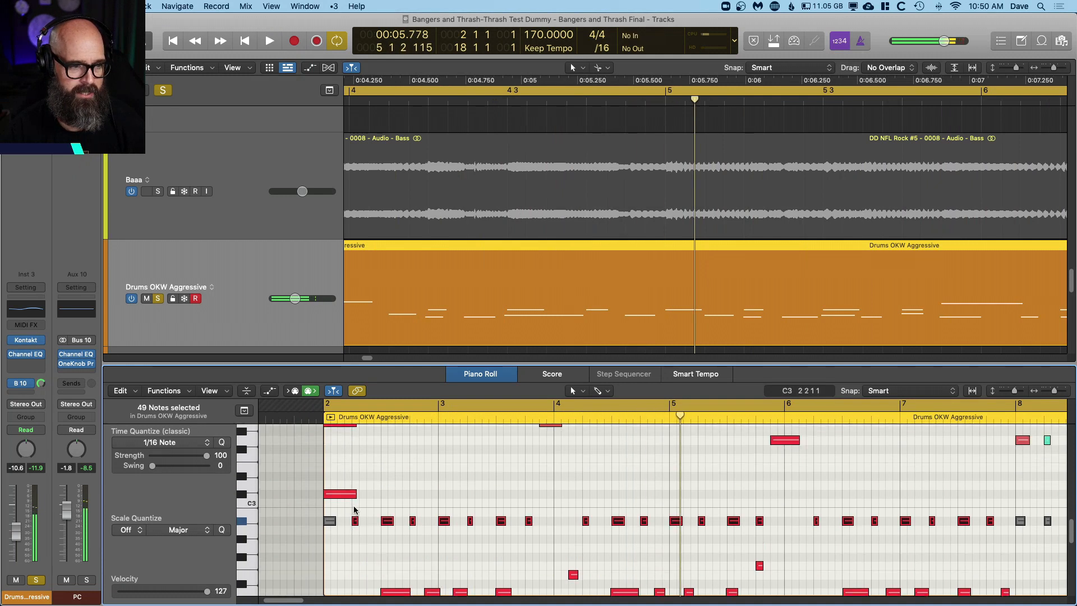
{"action": "left_click", "coordinate": [365, 504]}
{"action": "key", "text": "space"}
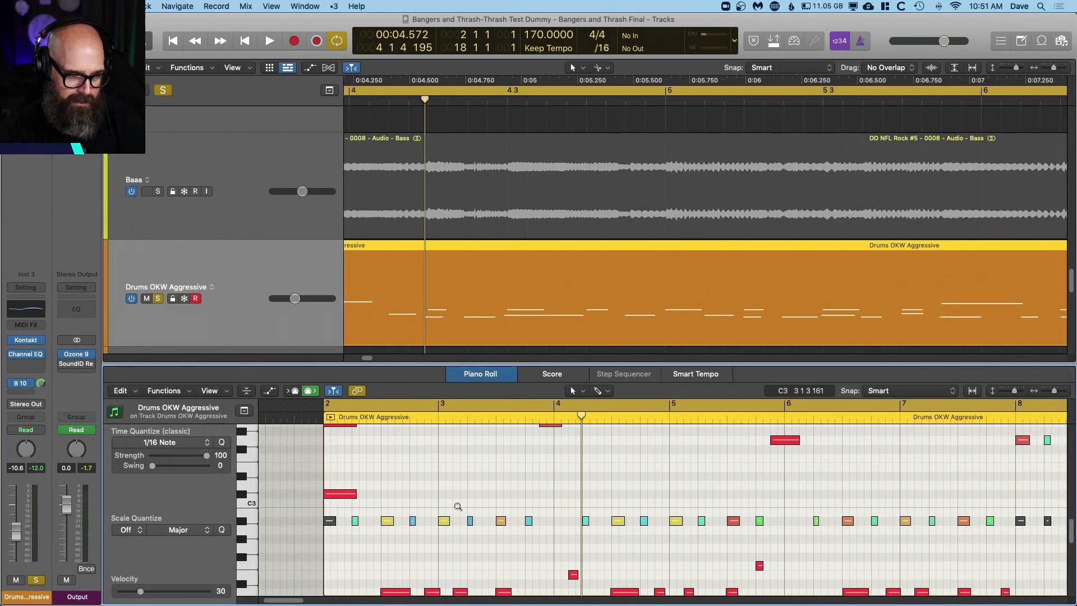
Step: Play the drums from bar 3 into bar 4 to hear the crash at the start of bar 4
{"action": "scroll", "coordinate": [457, 506], "scroll_direction": "down", "scroll_amount": 3}
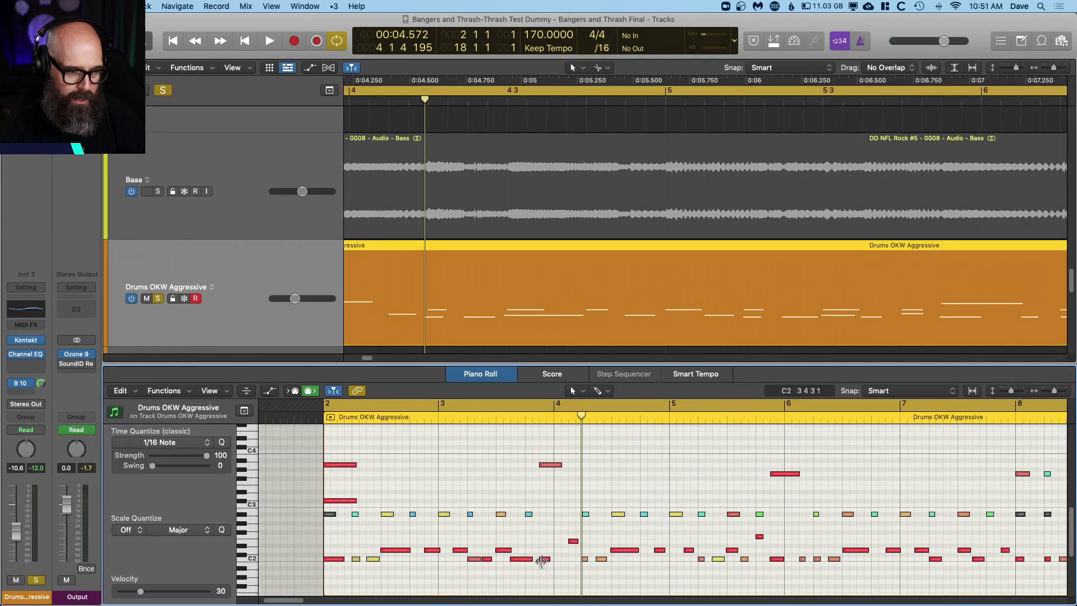
{"action": "left_click", "coordinate": [439, 421]}
{"action": "key", "text": "space"}
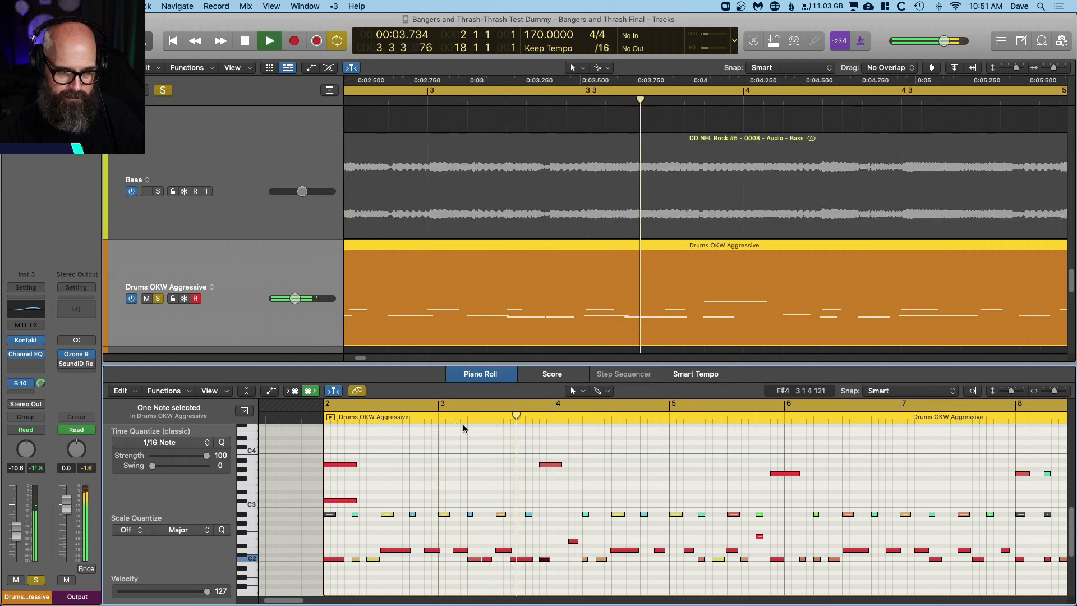
{"action": "key", "text": "space"}
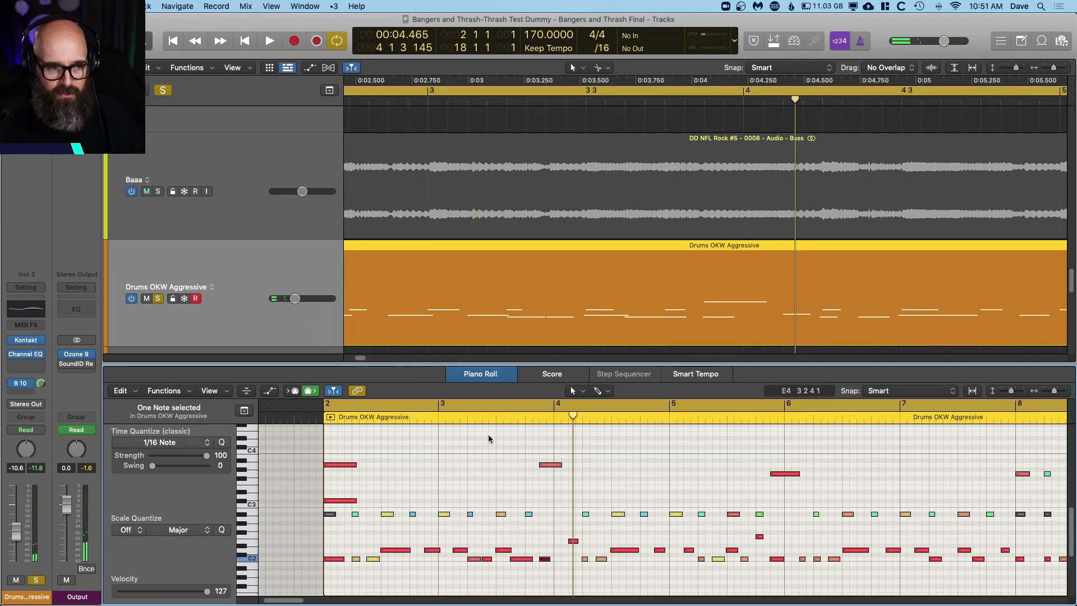
Step: Copy the A#2 note from beat 3 of bar 4 to the start of the bar and audition it with the crash
{"action": "scroll", "coordinate": [522, 476], "scroll_direction": "down", "scroll_amount": 3}
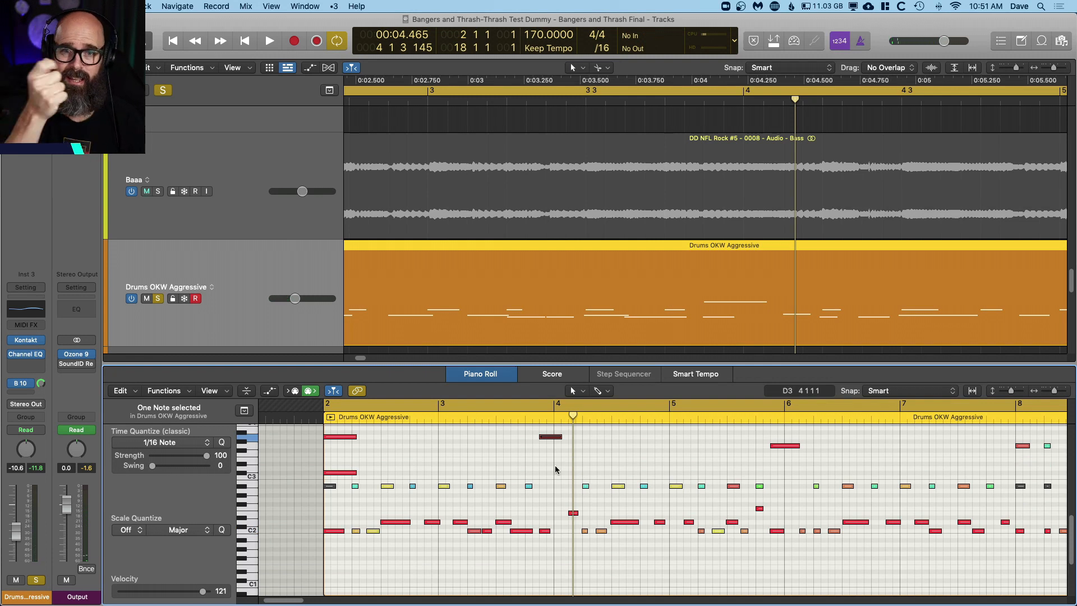
{"action": "scroll", "coordinate": [560, 471], "scroll_direction": "down", "scroll_amount": 3}
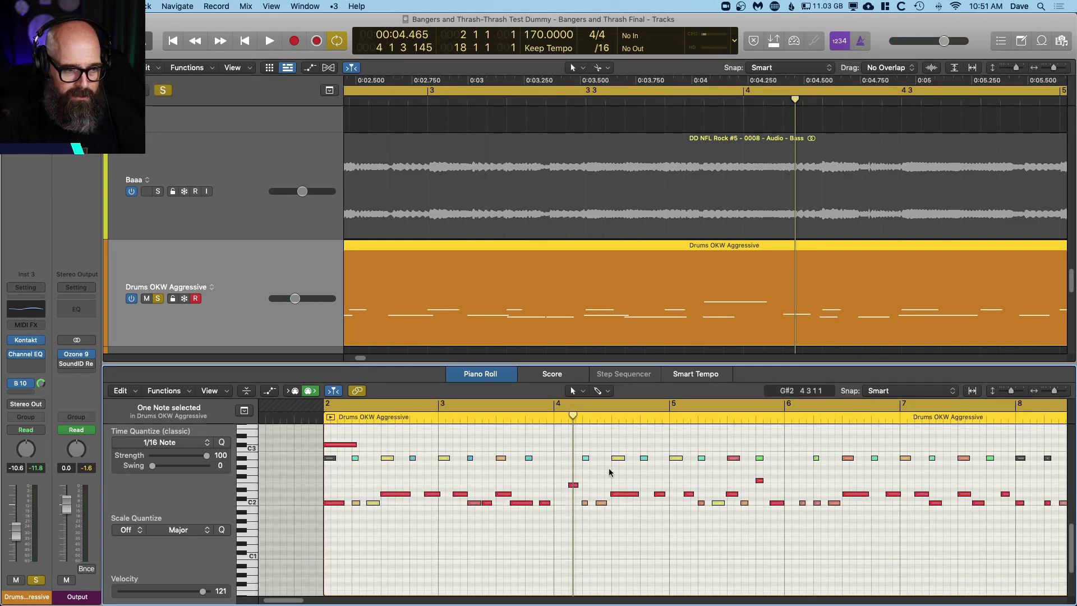
{"action": "scroll", "coordinate": [611, 470], "scroll_direction": "up", "scroll_amount": 3}
{"action": "left_click_drag", "start_coordinate": [617, 486], "coordinate": [559, 486]}
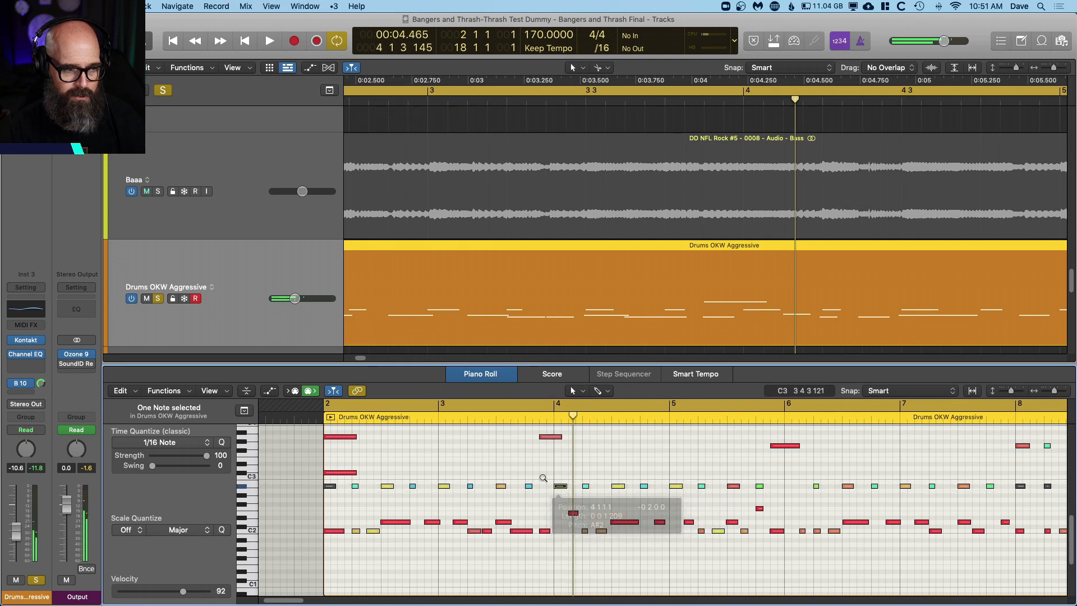
{"action": "double_click", "coordinate": [418, 420]}
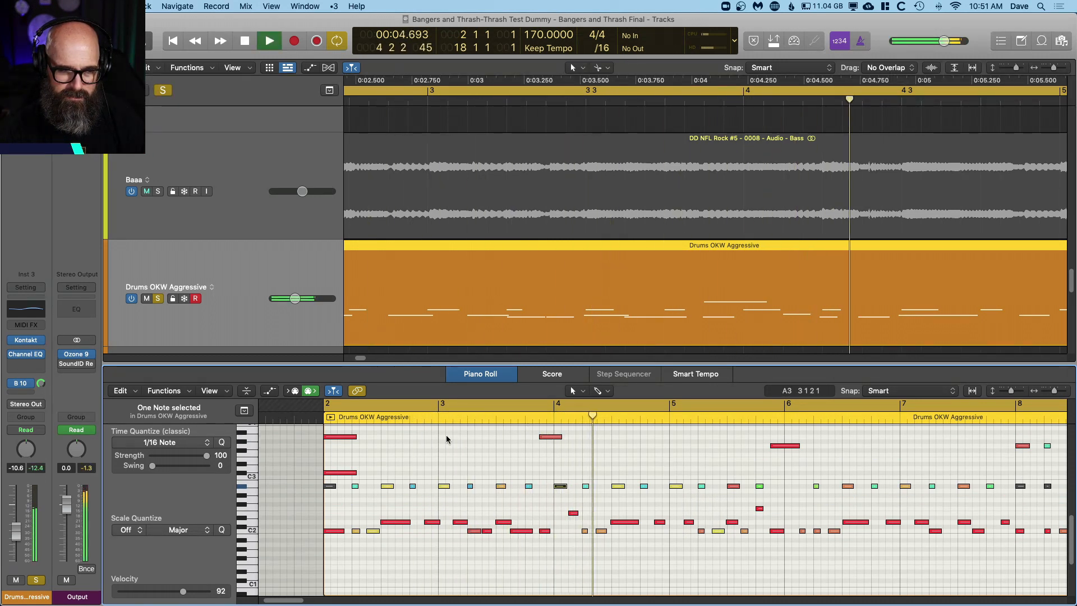
{"action": "key", "text": "space"}
{"action": "double_click", "coordinate": [420, 419]}
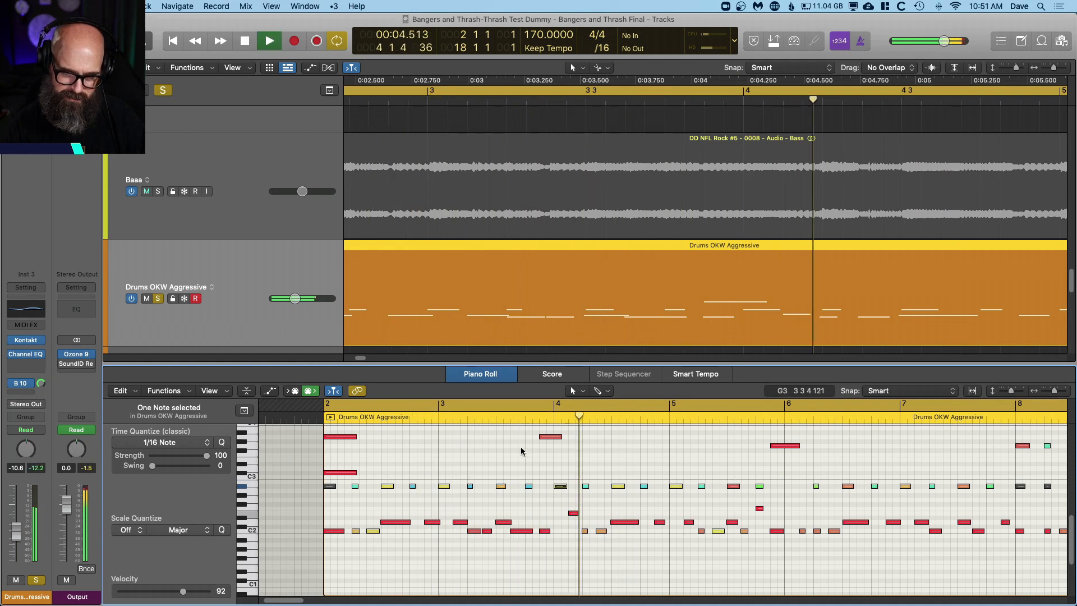
{"action": "key", "text": "space"}
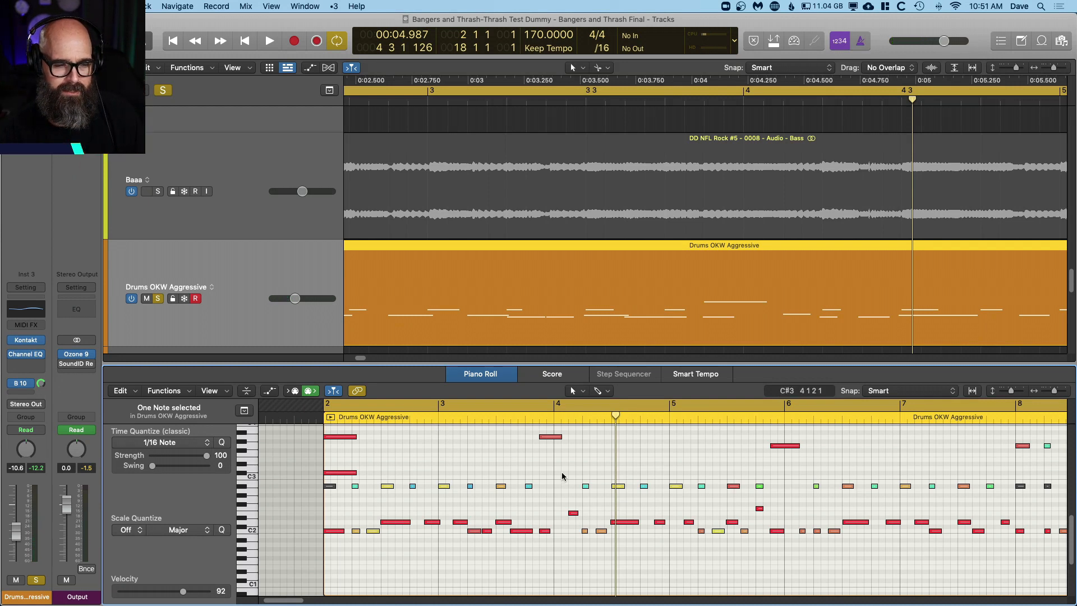
Step: Play the drums from before bar 4 into bar 10 without the extra A#2 note, following the crash patterns
{"action": "key", "text": "space"}
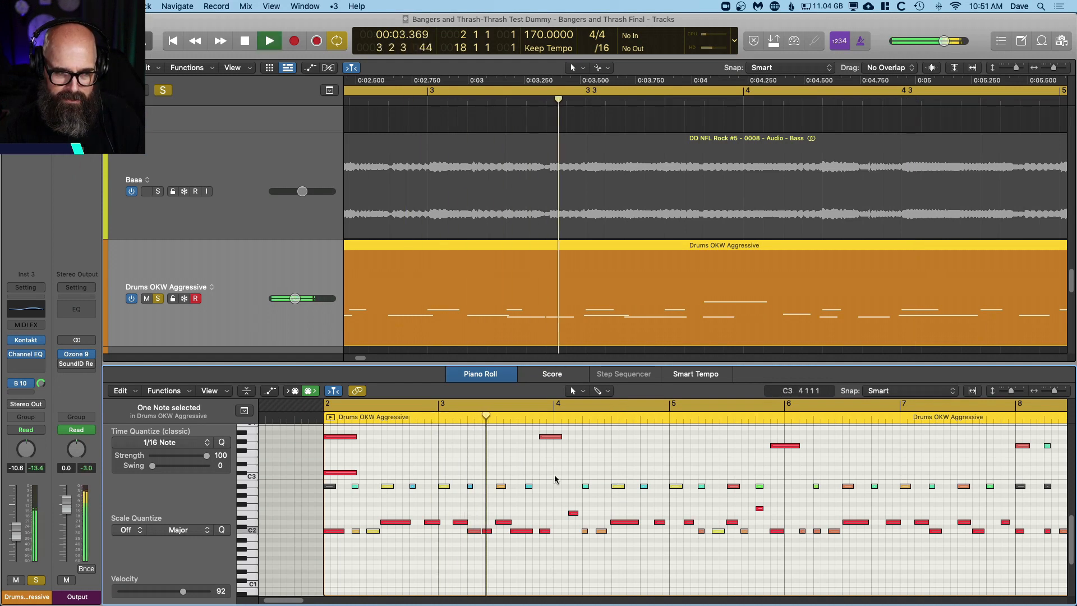
{"action": "key", "text": "space"}
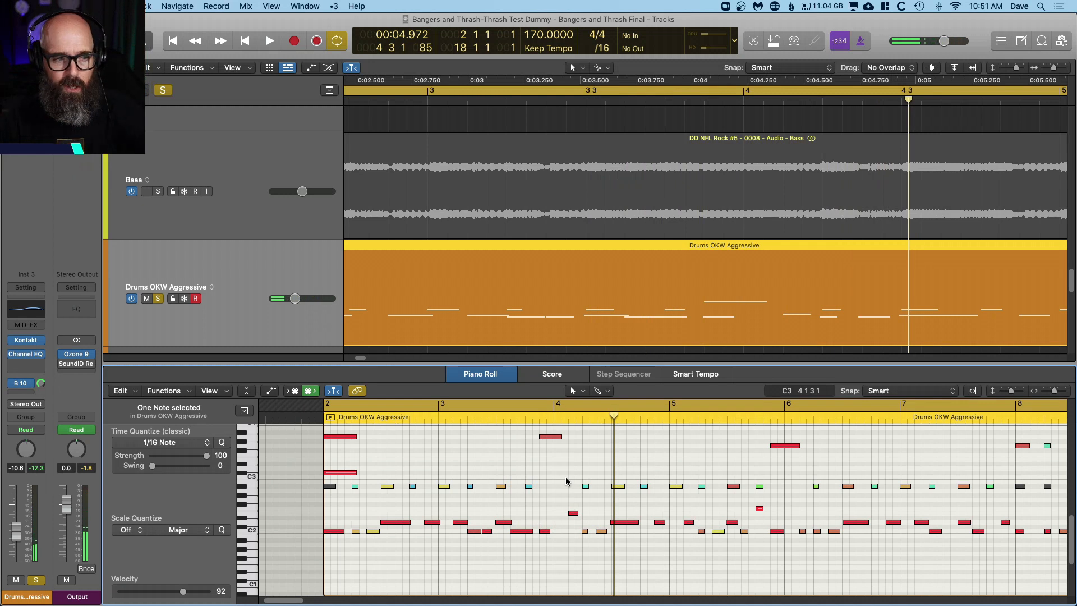
{"action": "key", "text": "space"}
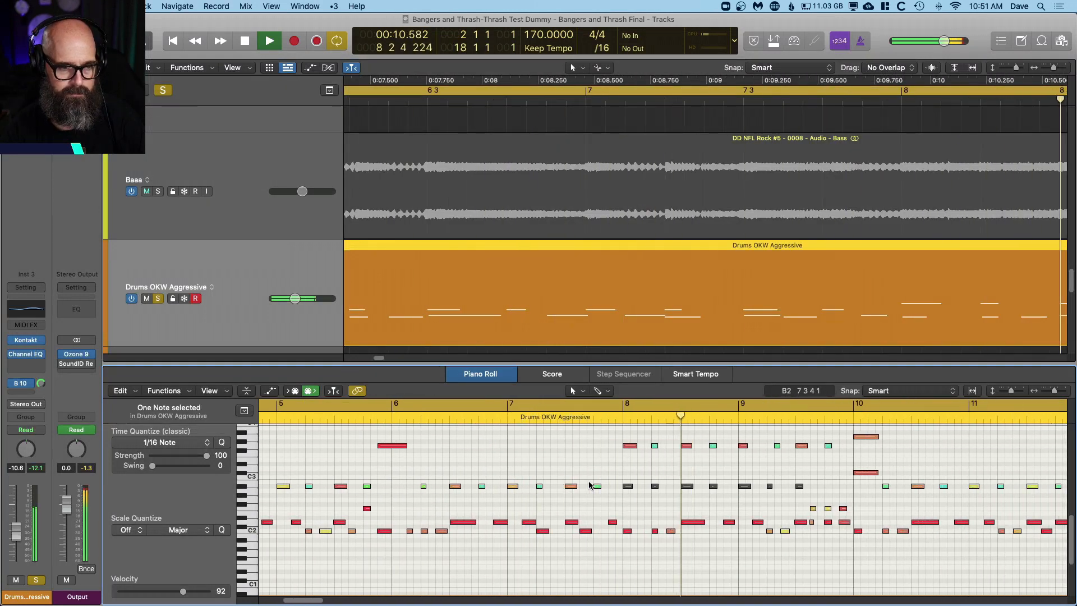
{"action": "scroll", "coordinate": [591, 501], "scroll_direction": "up", "scroll_amount": 3}
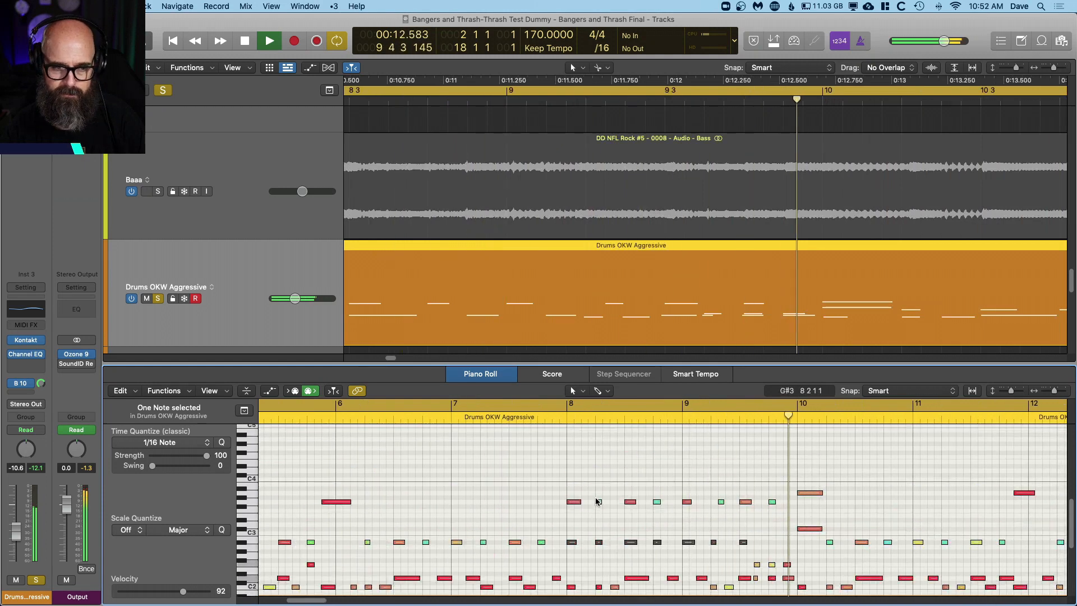
{"action": "key", "text": "space"}
{"action": "scroll", "coordinate": [596, 501], "scroll_direction": "down", "scroll_amount": 2}
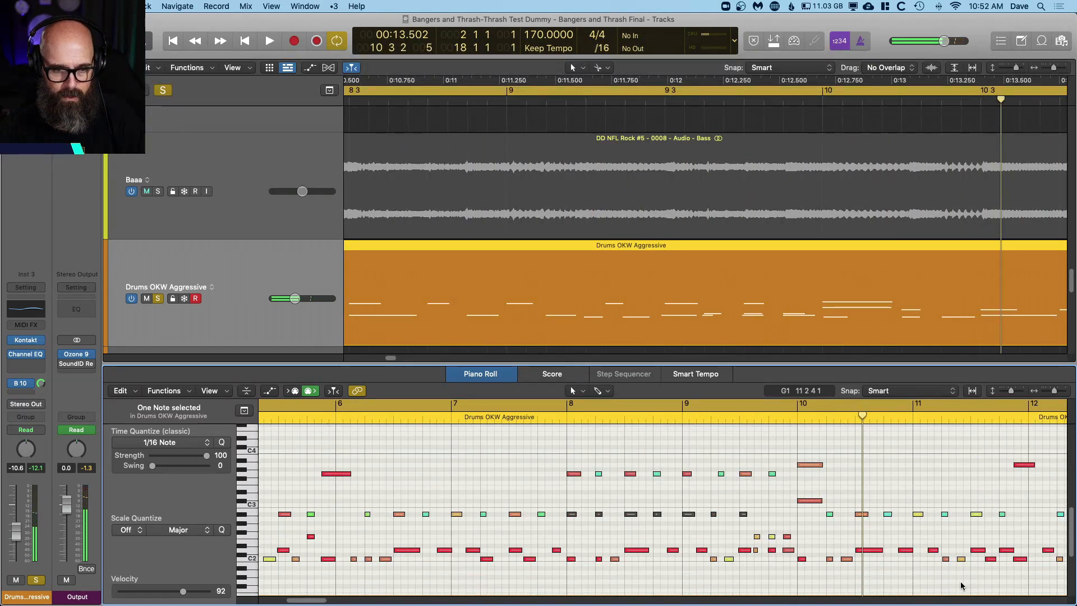
{"action": "scroll", "coordinate": [859, 562], "scroll_direction": "right", "scroll_amount": 5}
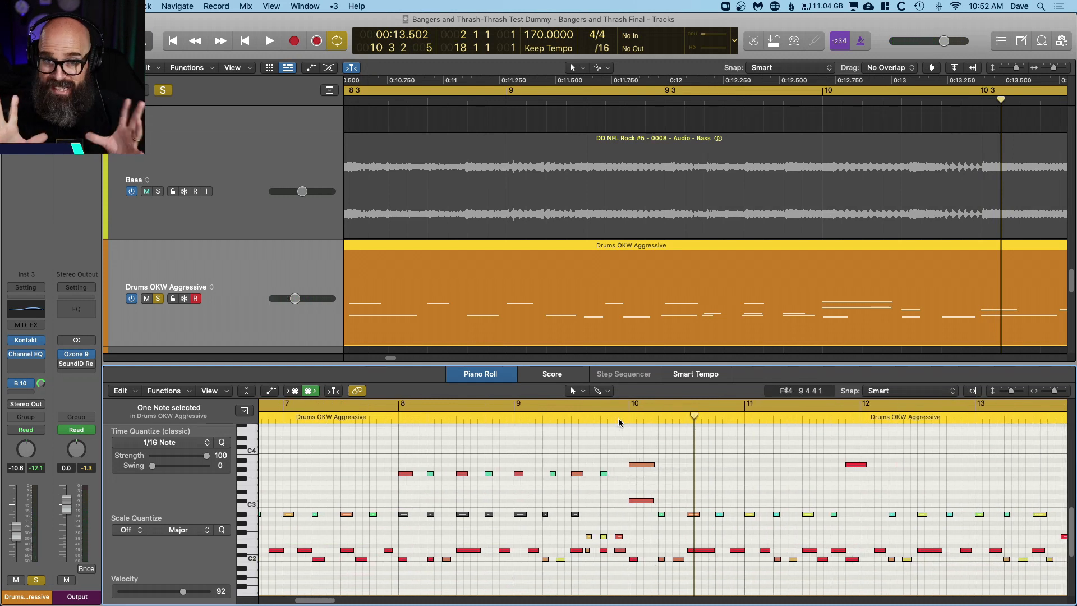
Step: Play the drum passage leading into the crash just before bar 14, replaying it from late in bar 12
{"action": "key", "text": "space"}
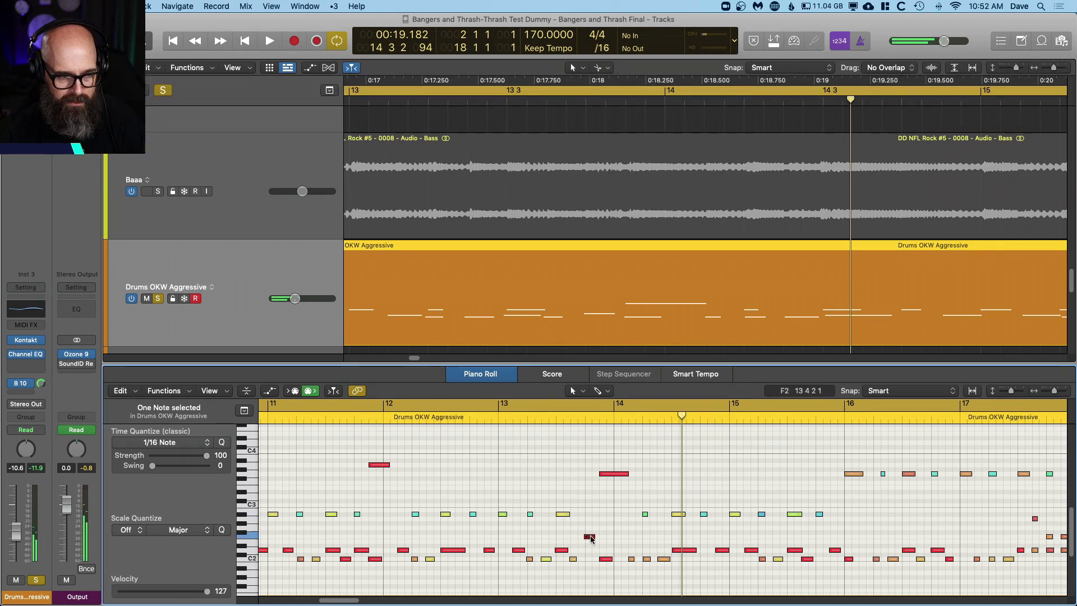
{"action": "double_click", "coordinate": [487, 418]}
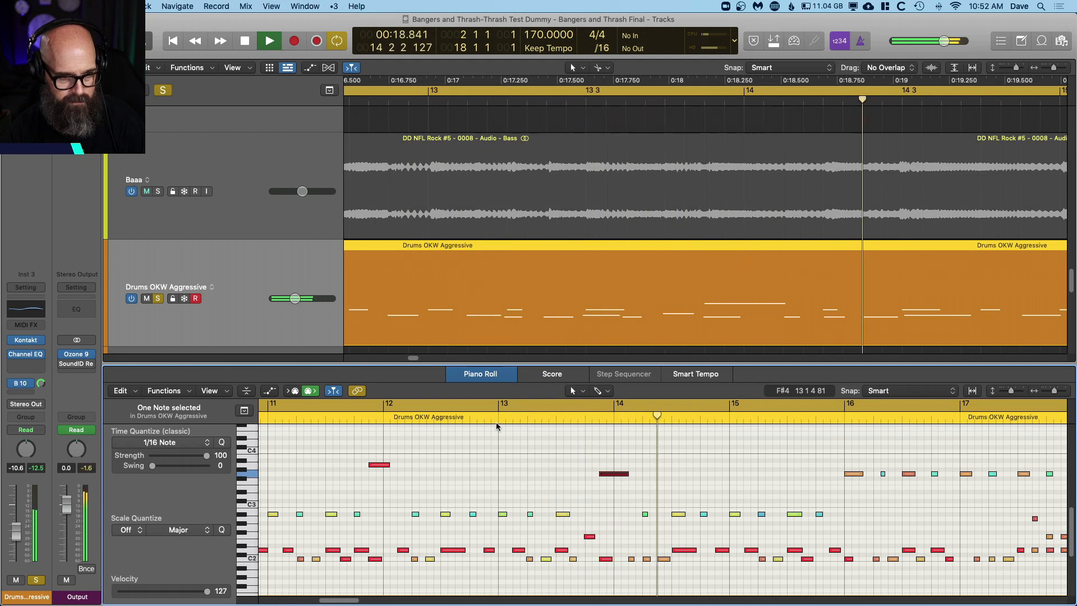
{"action": "key", "text": "space"}
Step: Copy the A#2 note from beat 2 of bar 13 to beat 4, above the F2 note, and audition the passage
{"action": "left_click", "coordinate": [558, 517]}
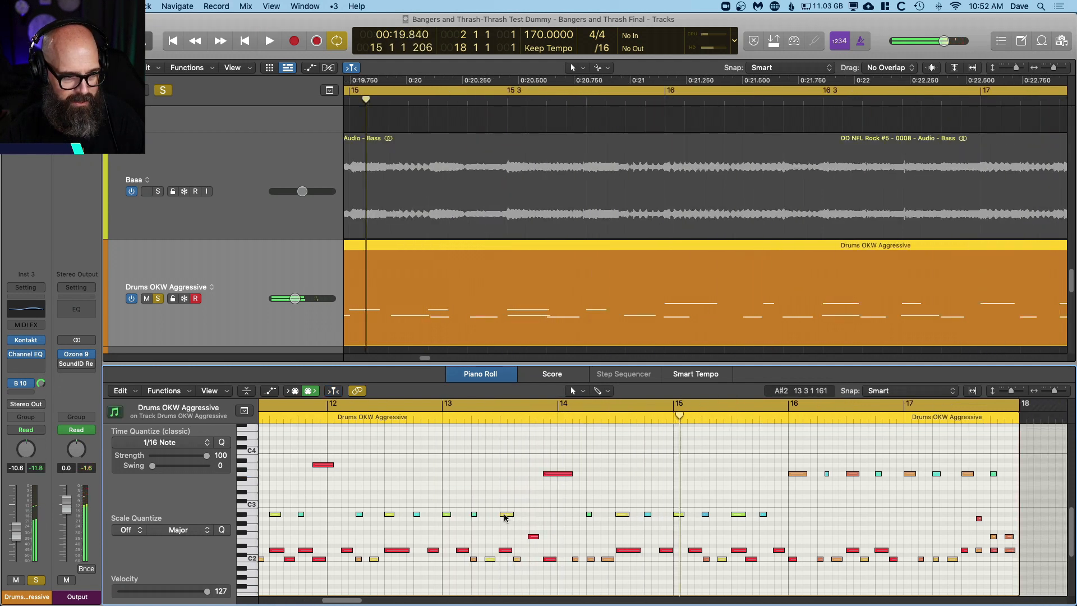
{"action": "left_click_drag", "start_coordinate": [506, 516], "coordinate": [536, 516]}
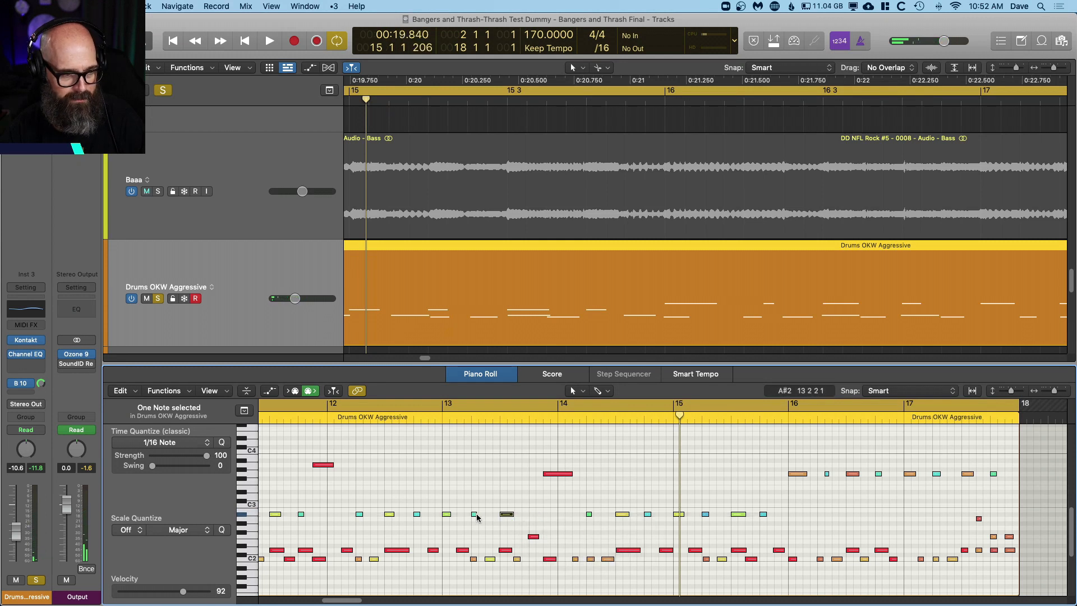
{"action": "left_click_drag", "start_coordinate": [474, 517], "coordinate": [532, 516]}
{"action": "left_click", "coordinate": [427, 417]}
{"action": "key", "text": "space"}
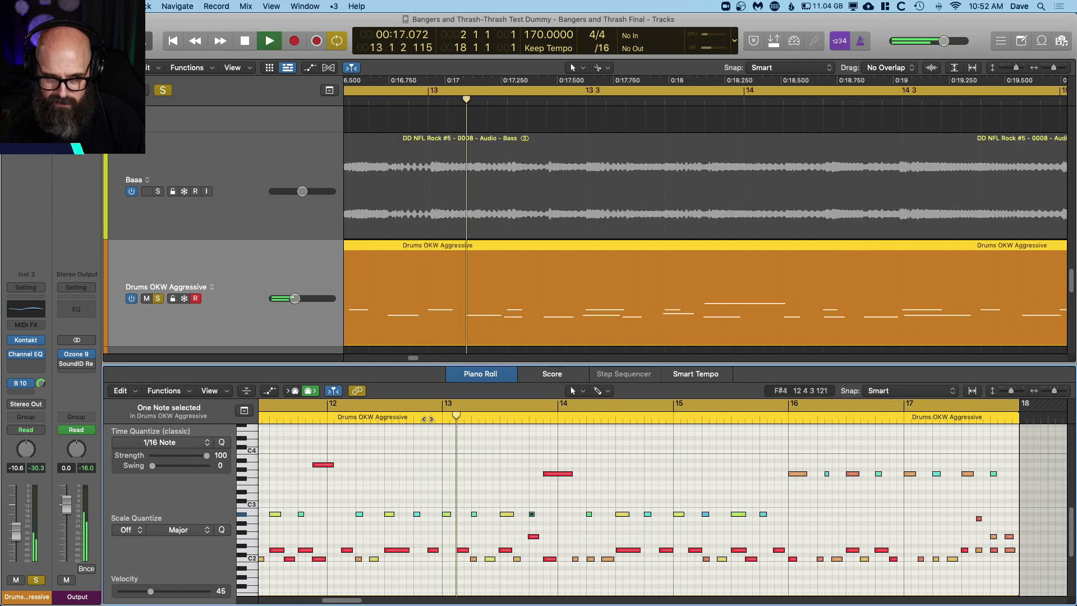
{"action": "key", "text": "space"}
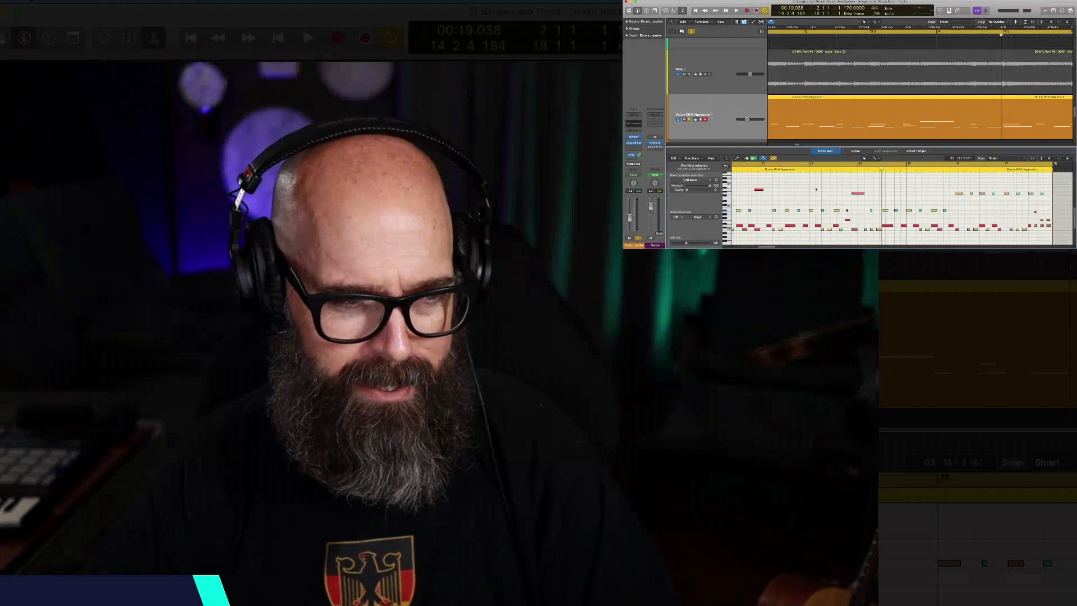
{"action": "double_click", "coordinate": [801, 169]}
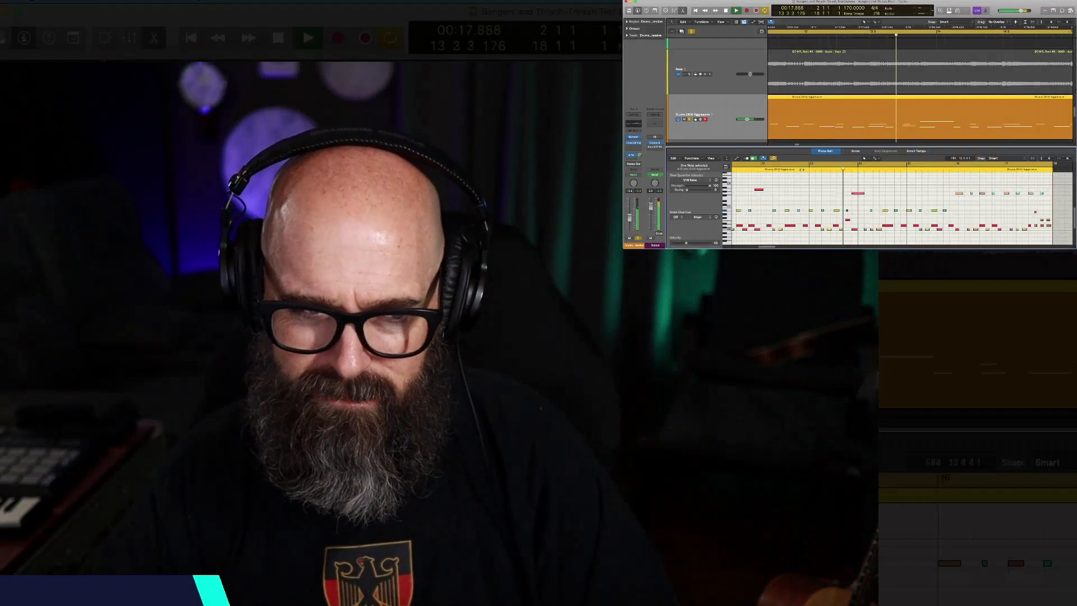
{"action": "left_click", "coordinate": [817, 178]}
{"action": "key", "text": "space"}
Step: Delete the copied A#2 note on beat 4 of bar 13 and play the passage without it
{"action": "left_click", "coordinate": [847, 211]}
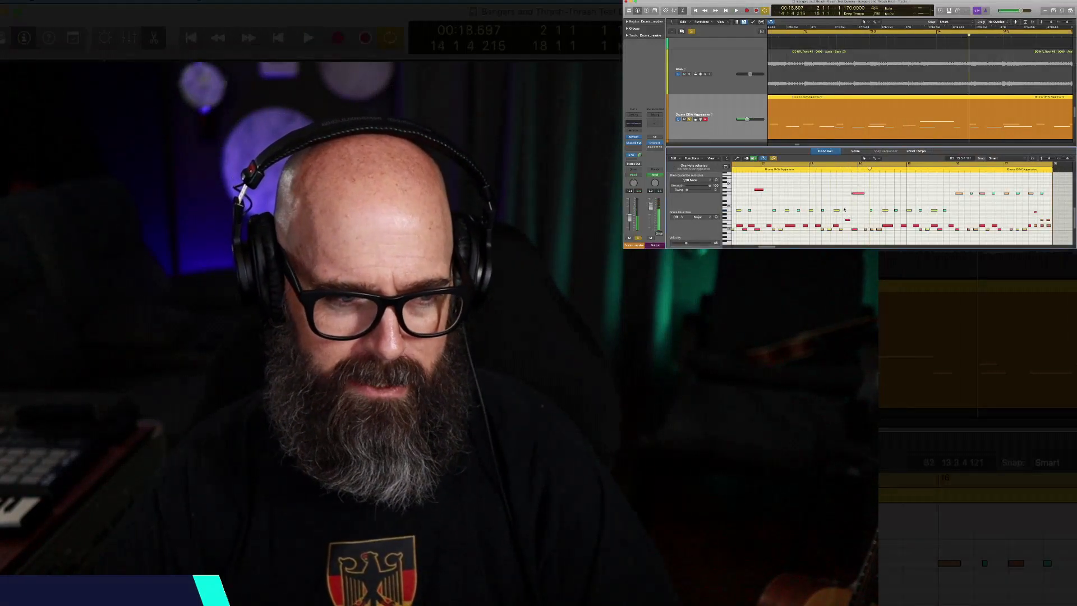
{"action": "key", "text": "Delete"}
{"action": "double_click", "coordinate": [798, 169]}
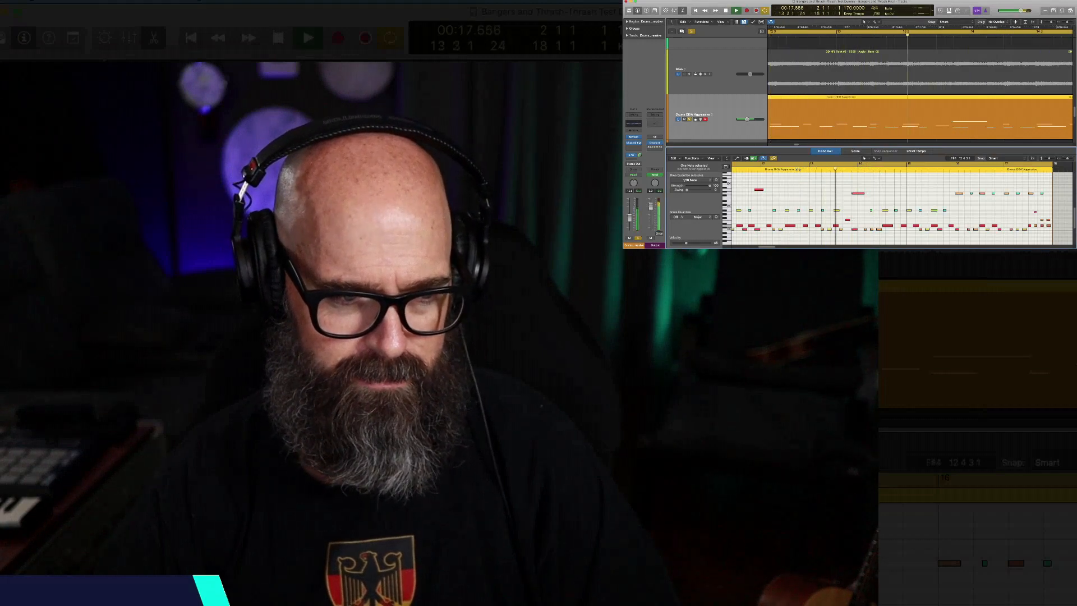
{"action": "key", "text": "space"}
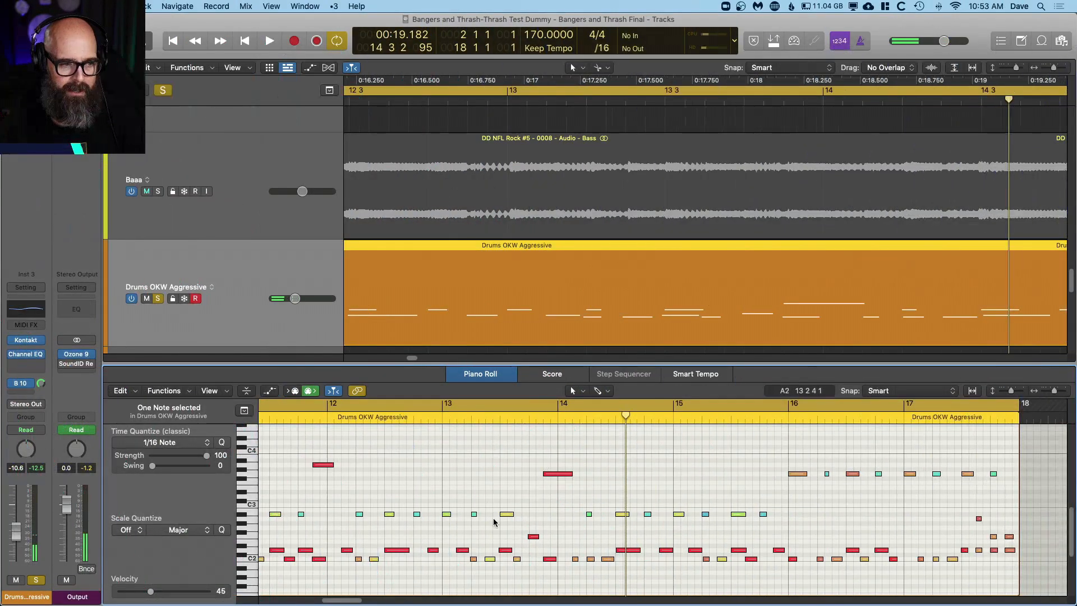
Step: Play the passage from beat 4 of bar 12 with the copied A#2 note in bar 13 restored
{"action": "left_click", "coordinate": [428, 419]}
{"action": "key", "text": "space"}
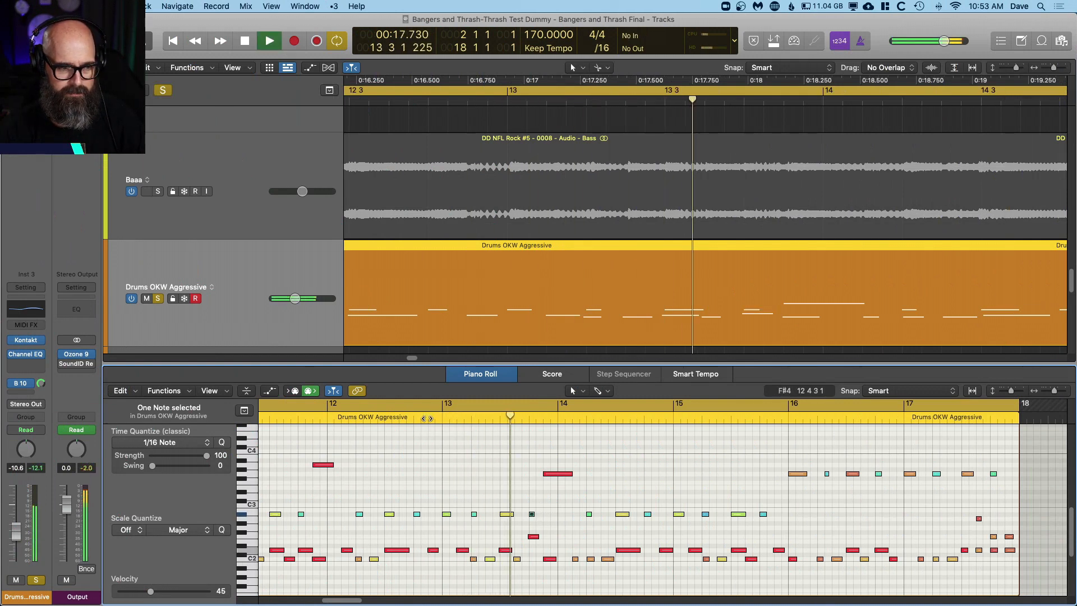
{"action": "key", "text": "space"}
Step: Remove the copied A#2 note in bar 13 again and play the drums through the end of the cycle range
{"action": "left_click_drag", "start_coordinate": [544, 503], "coordinate": [527, 518]}
{"action": "key", "text": "Delete"}
{"action": "left_click", "coordinate": [414, 417]}
{"action": "key", "text": "space"}
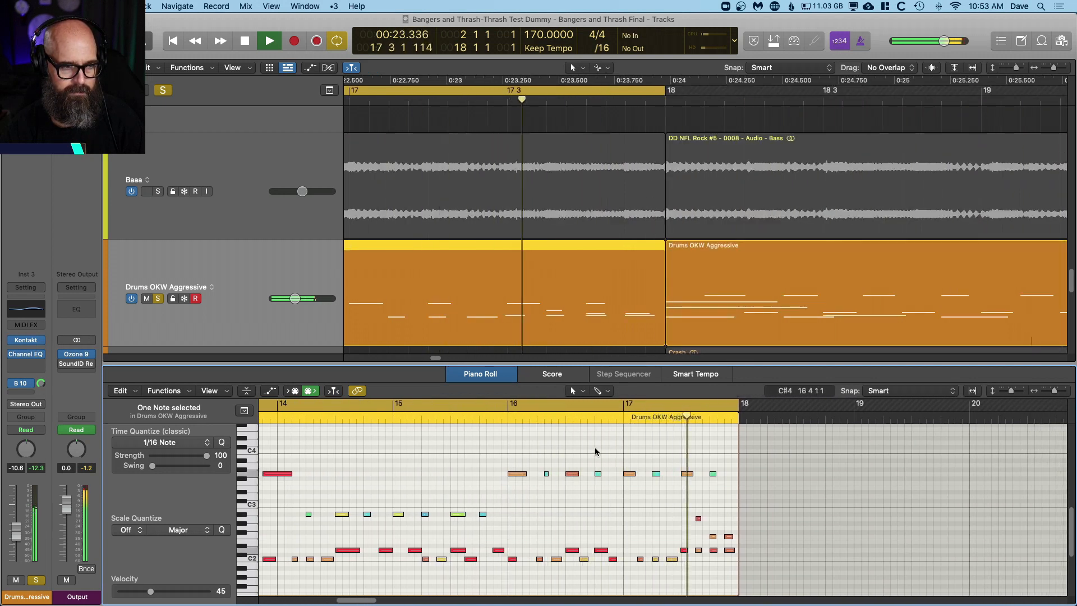
{"action": "key", "text": "space"}
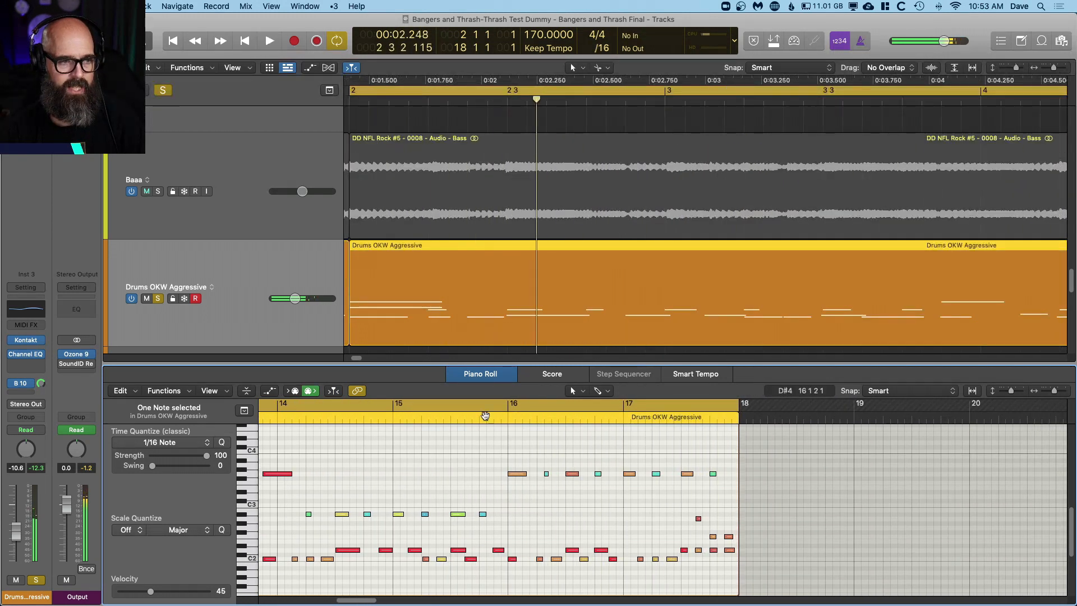
Step: Play the drums from beat 4 of bar 15 to hear the A3 cymbal pattern in bars 16 and 17
{"action": "scroll", "coordinate": [455, 479], "scroll_direction": "left", "scroll_amount": 5}
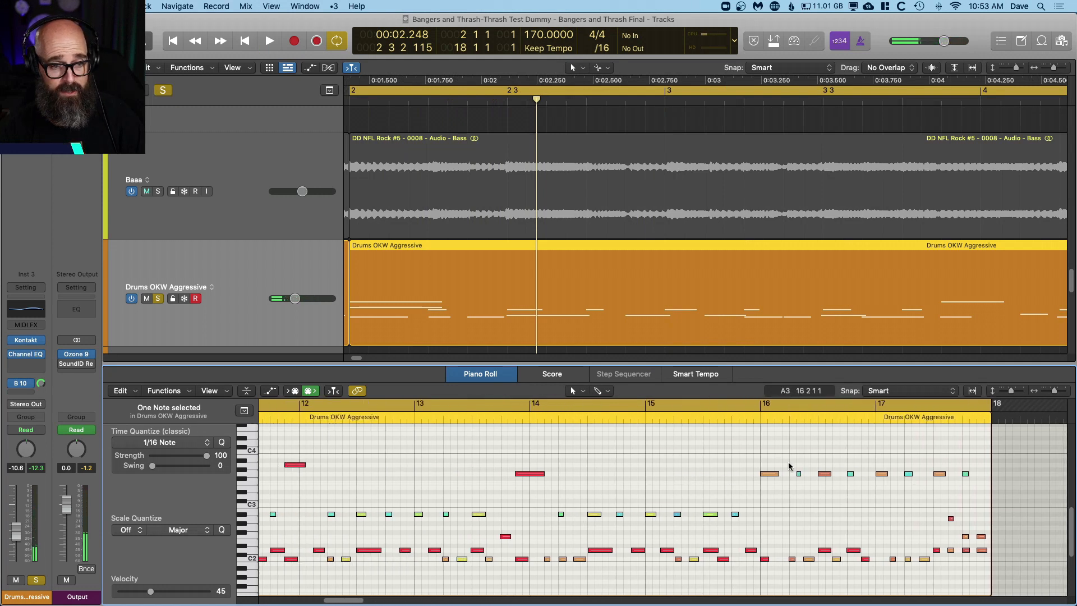
{"action": "scroll", "coordinate": [762, 471], "scroll_direction": "up", "scroll_amount": 3}
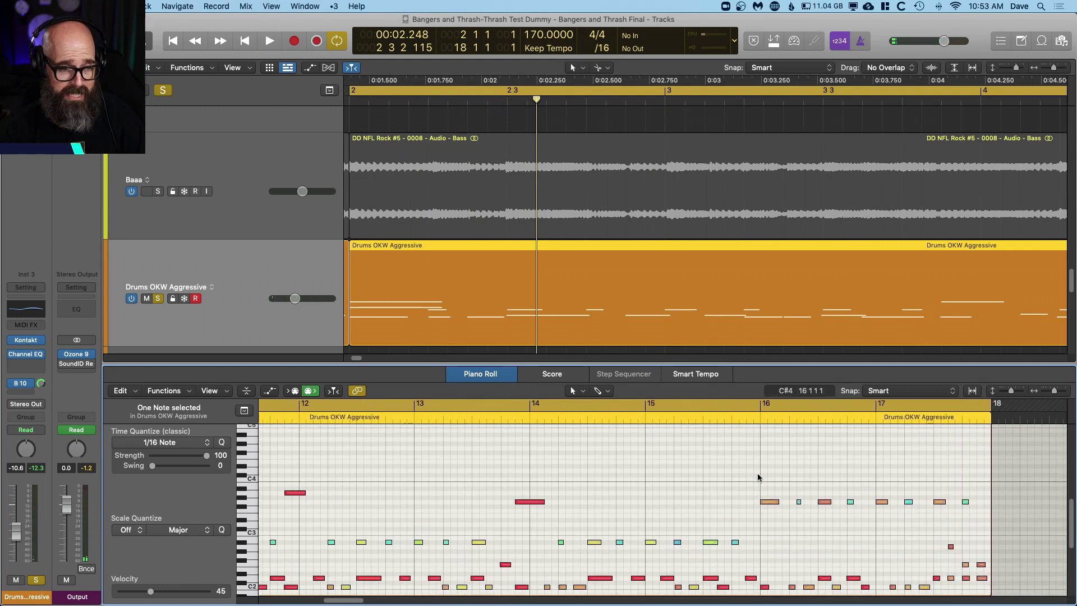
{"action": "left_click", "coordinate": [746, 418]}
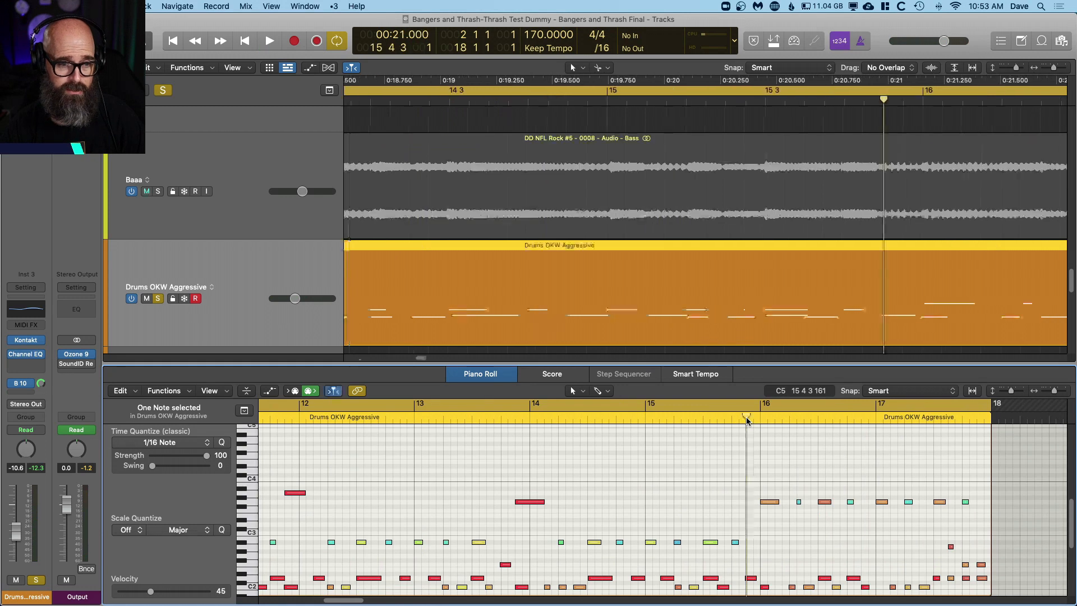
{"action": "key", "text": "space"}
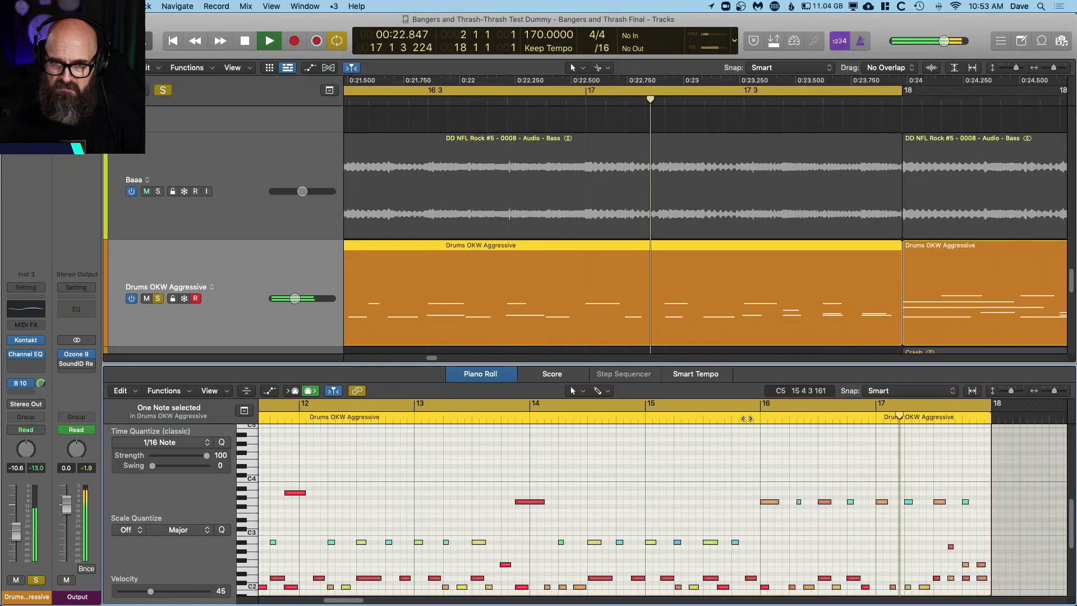
{"action": "key", "text": "space"}
Step: Turn off cycle mode and play the drums from the beginning of the project
{"action": "key", "text": "c"}
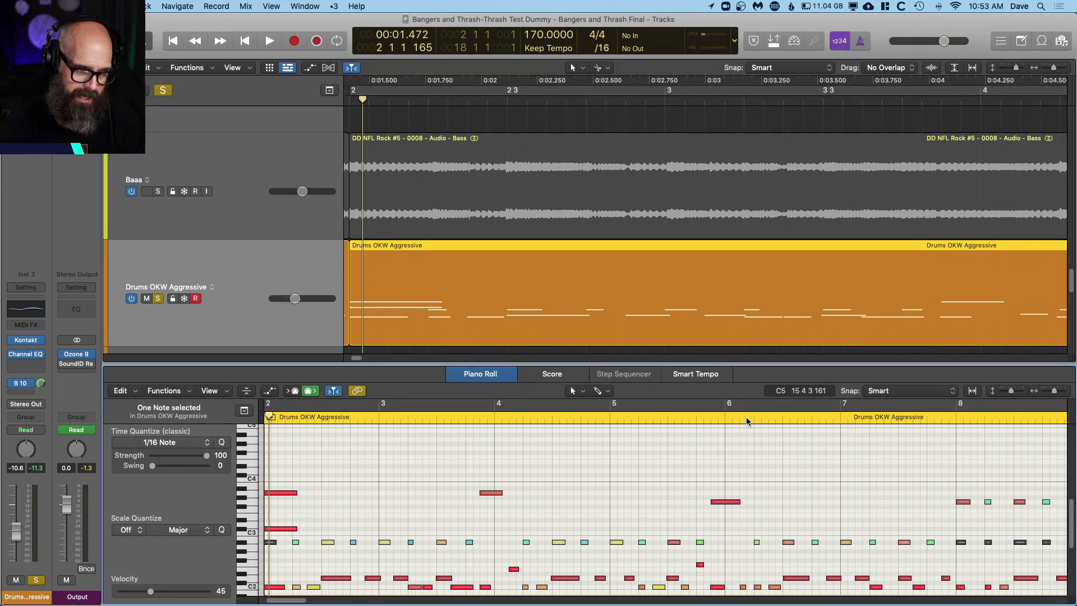
{"action": "key", "text": "Return"}
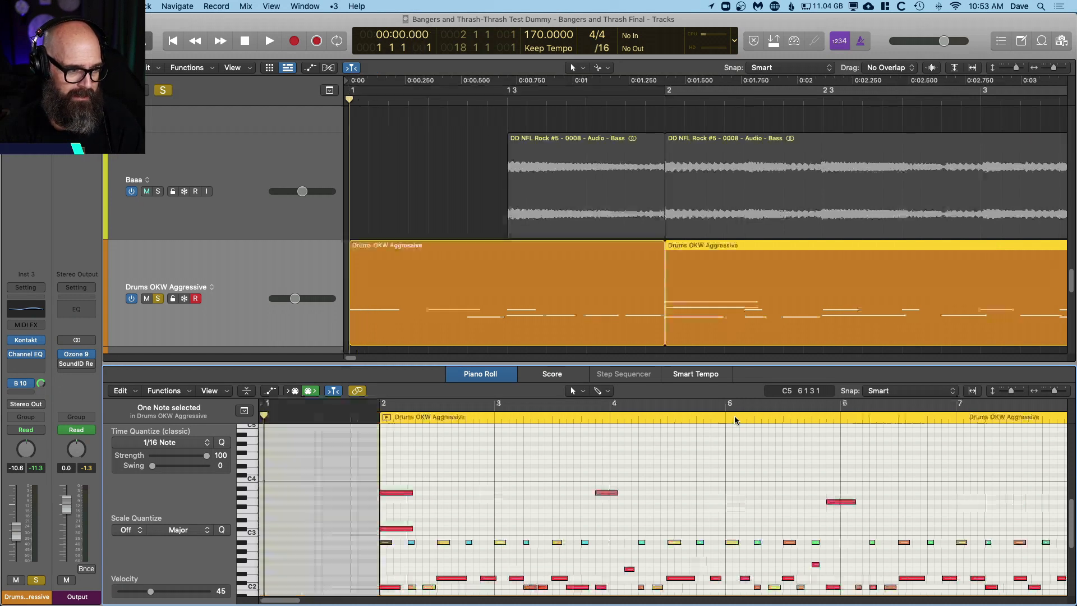
{"action": "key", "text": "space"}
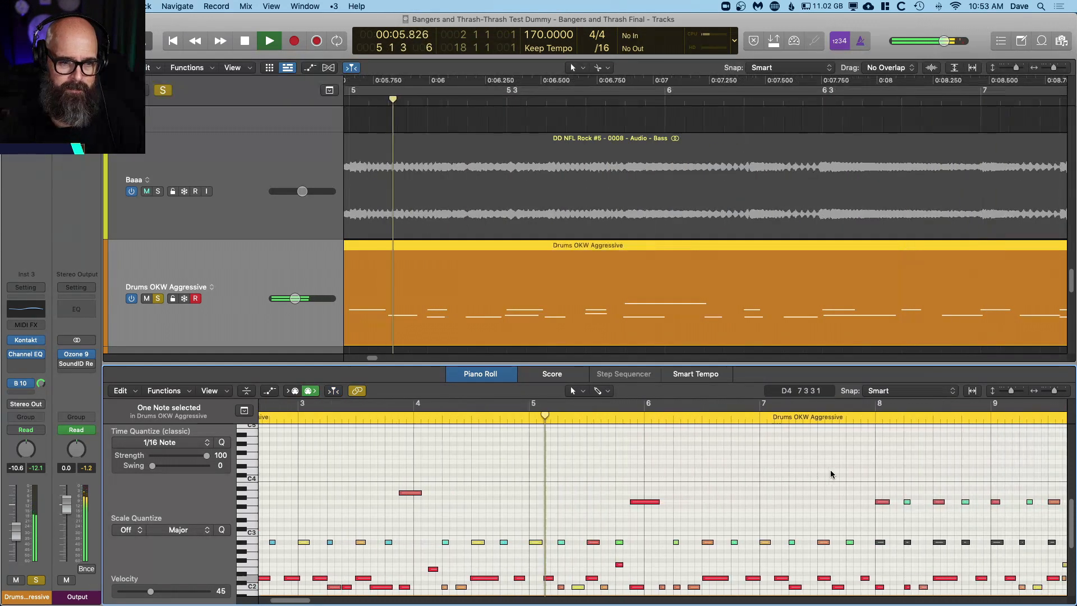
{"action": "key", "text": "space"}
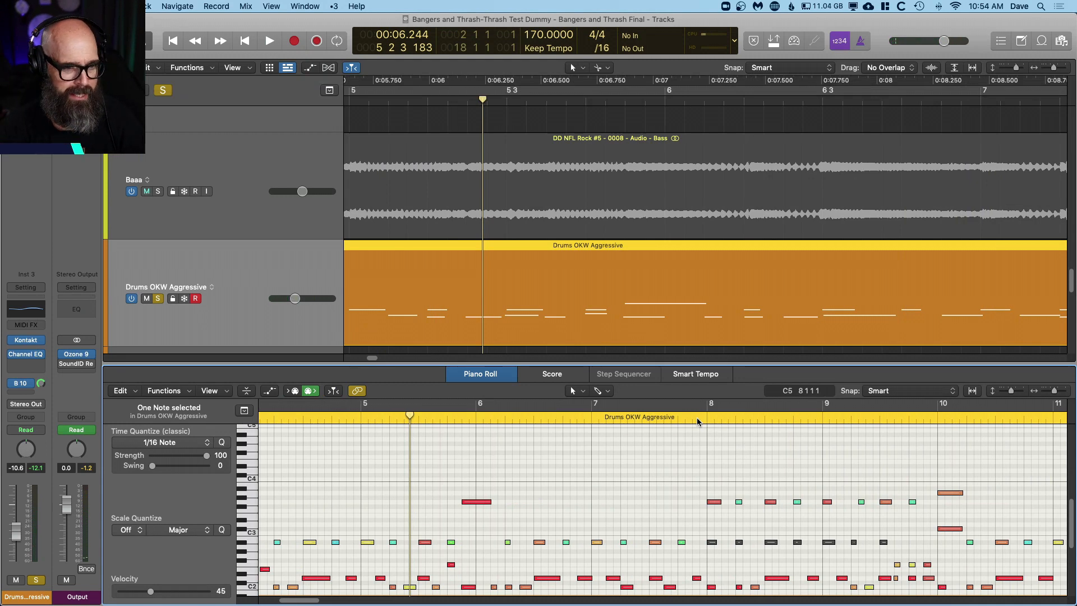
Step: Play the drums from beat 4 of bar 7 while following the notes in bars 8 to 10
{"action": "left_click", "coordinate": [698, 422]}
{"action": "key", "text": "space"}
{"action": "scroll", "coordinate": [723, 462], "scroll_direction": "right", "scroll_amount": 2}
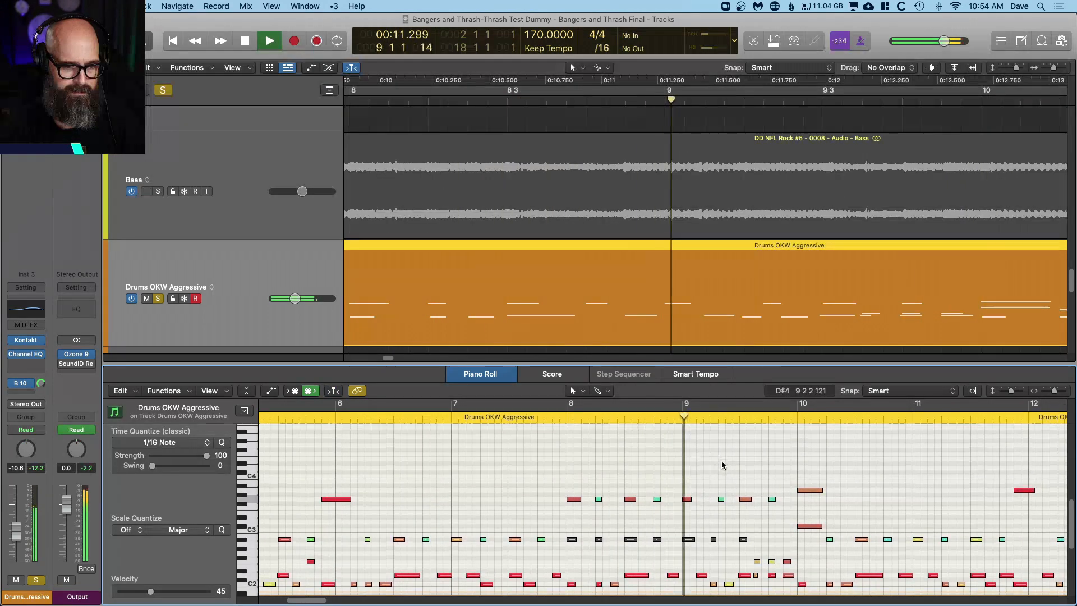
{"action": "scroll", "coordinate": [724, 464], "scroll_direction": "down", "scroll_amount": 2}
{"action": "scroll", "coordinate": [720, 304], "scroll_direction": "down", "scroll_amount": 5}
{"action": "scroll", "coordinate": [722, 308], "scroll_direction": "down", "scroll_amount": 3}
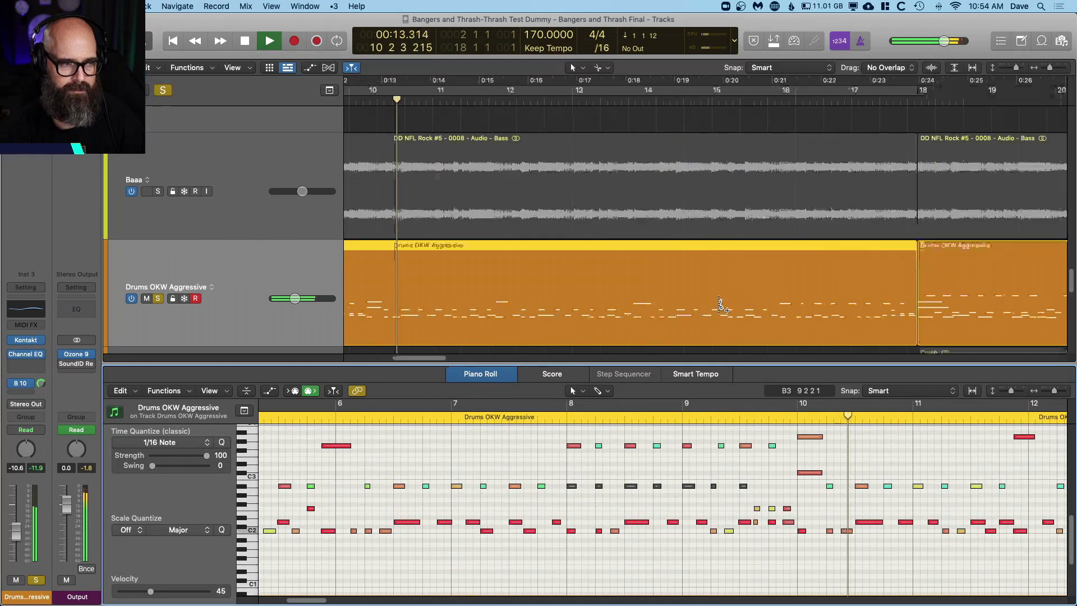
{"action": "key", "text": "space"}
Step: Play the drums from beat 4 of bar 17 across the transition into the bar 18 region
{"action": "left_click", "coordinate": [910, 99]}
{"action": "key", "text": "space"}
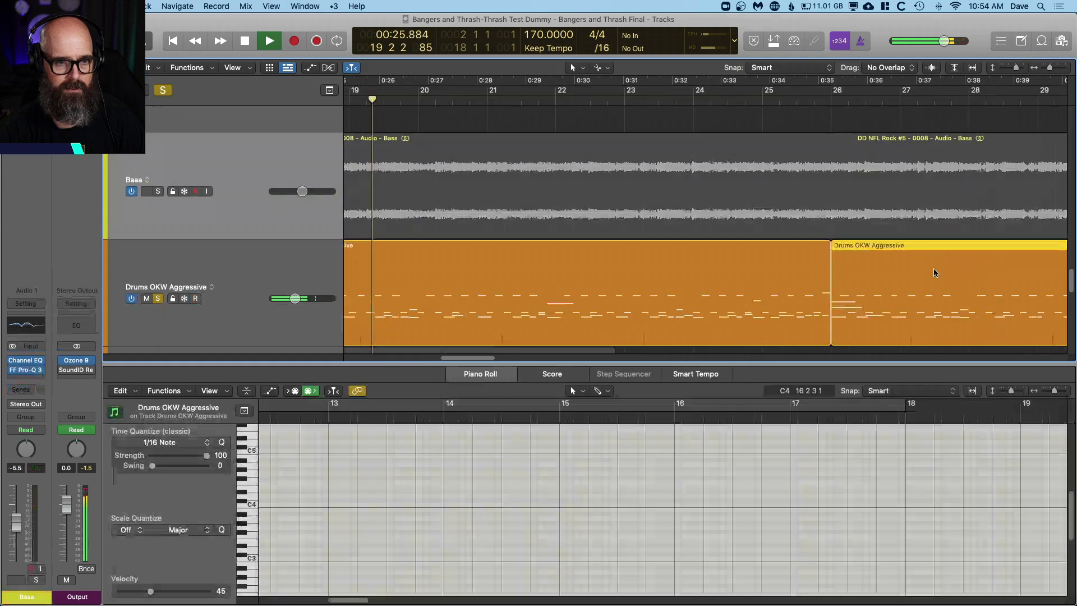
{"action": "key", "text": "space"}
Step: Show the notes of the drum region starting at bar 18 and play it from its first bar
{"action": "scroll", "coordinate": [694, 279], "scroll_direction": "left", "scroll_amount": 5}
{"action": "left_click", "coordinate": [651, 288]}
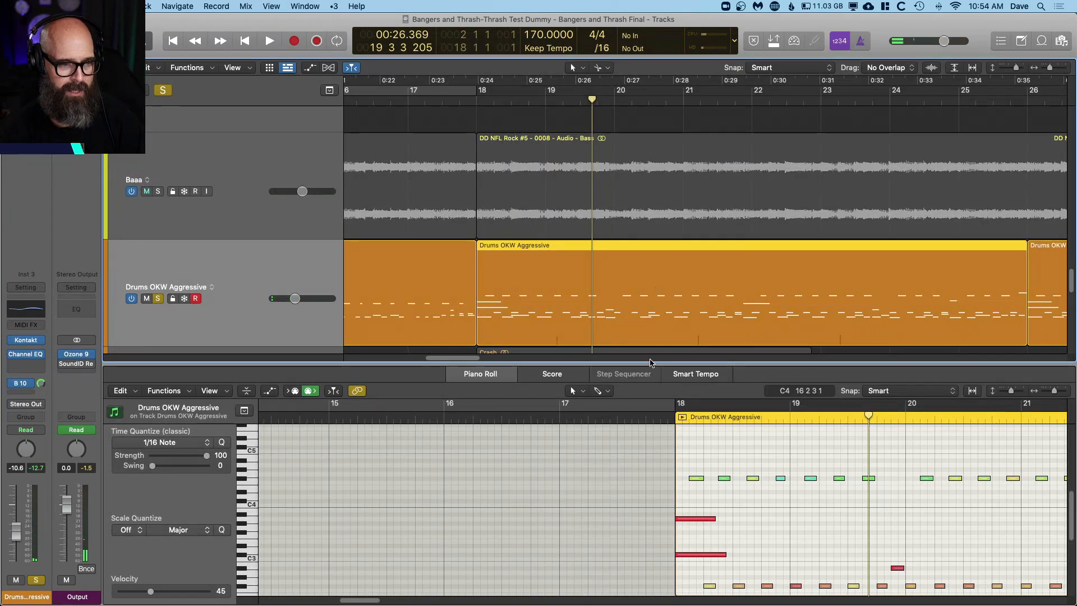
{"action": "scroll", "coordinate": [699, 486], "scroll_direction": "right", "scroll_amount": 3}
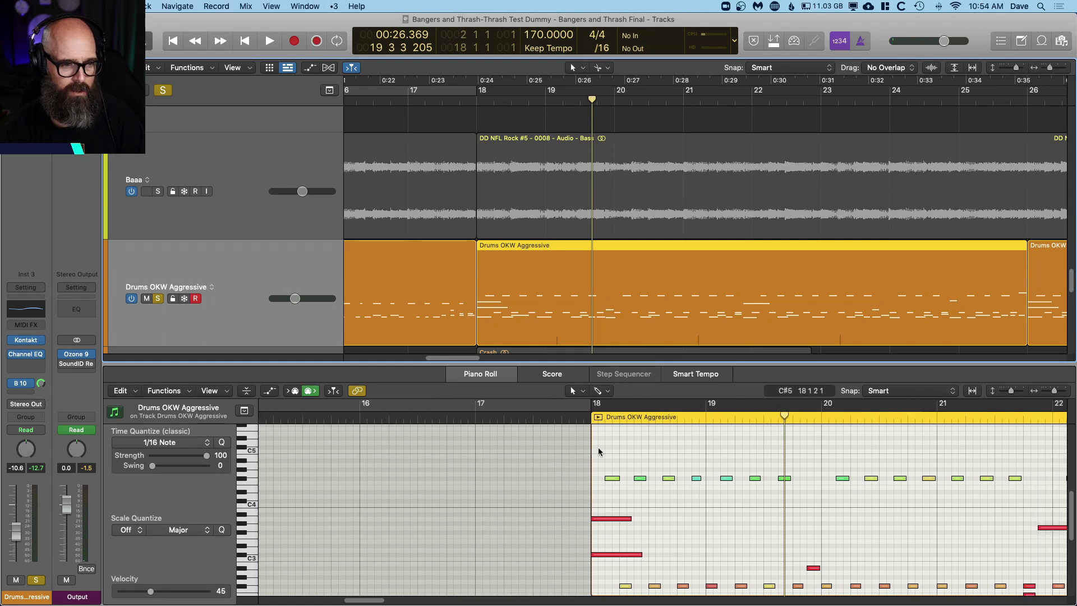
{"action": "scroll", "coordinate": [585, 443], "scroll_direction": "down", "scroll_amount": 2}
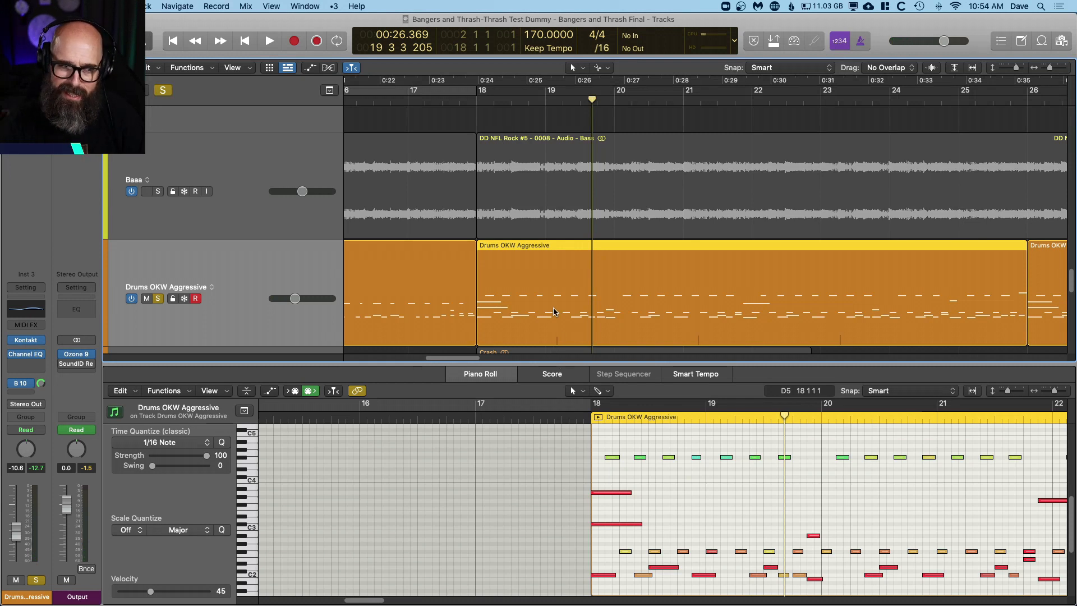
{"action": "key", "text": "comma"}
{"action": "key", "text": "comma"}
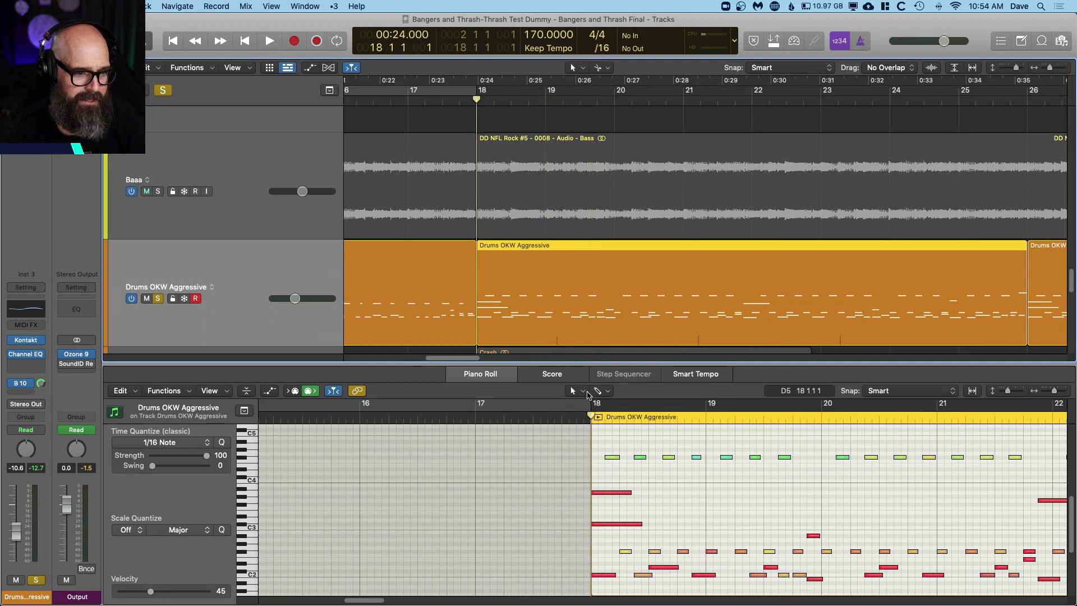
{"action": "key", "text": "space"}
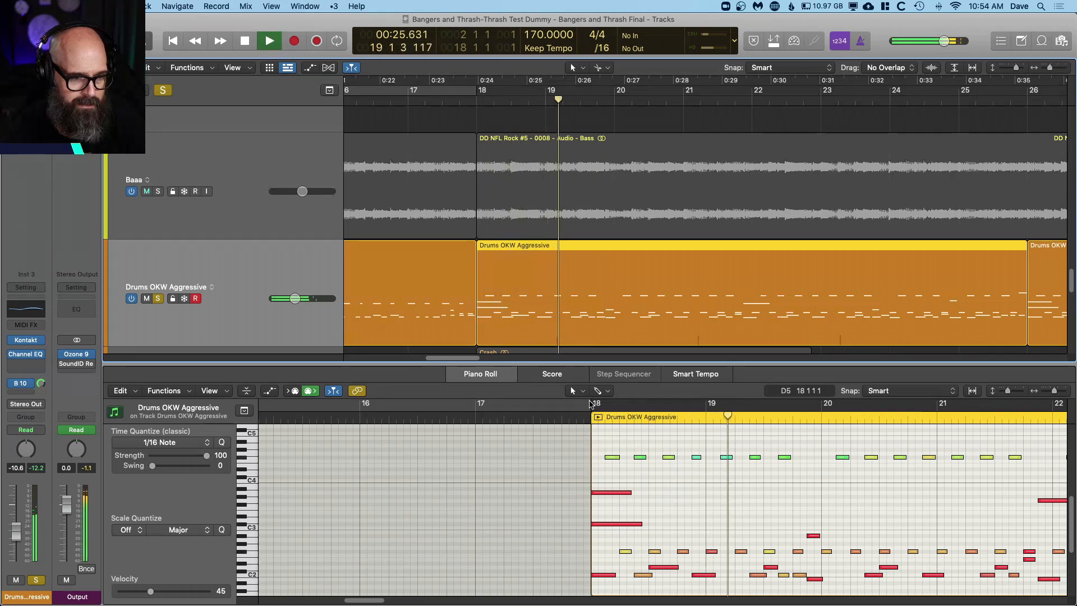
{"action": "key", "text": "space"}
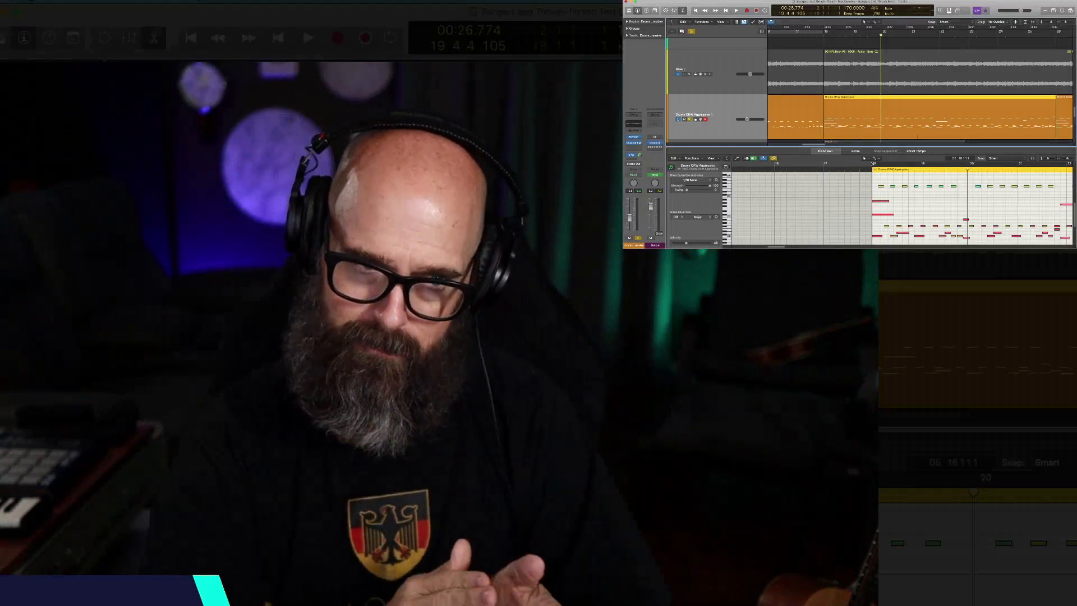
Step: Play the drums onward from bar 19 and show the notes of the drum region starting at bar 26
{"action": "key", "text": "comma"}
{"action": "key", "text": "comma"}
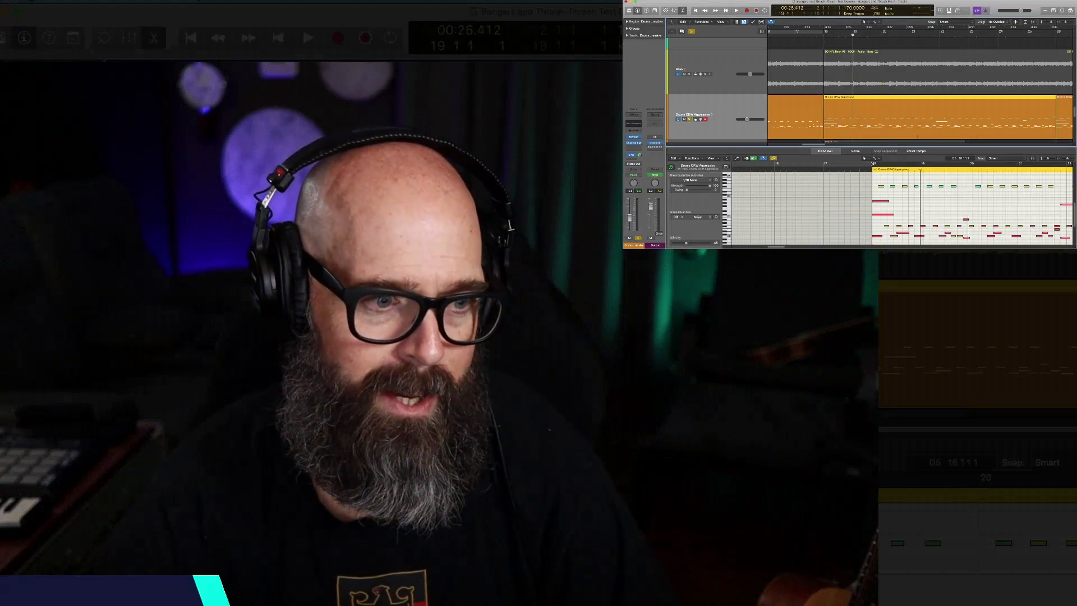
{"action": "key", "text": "space"}
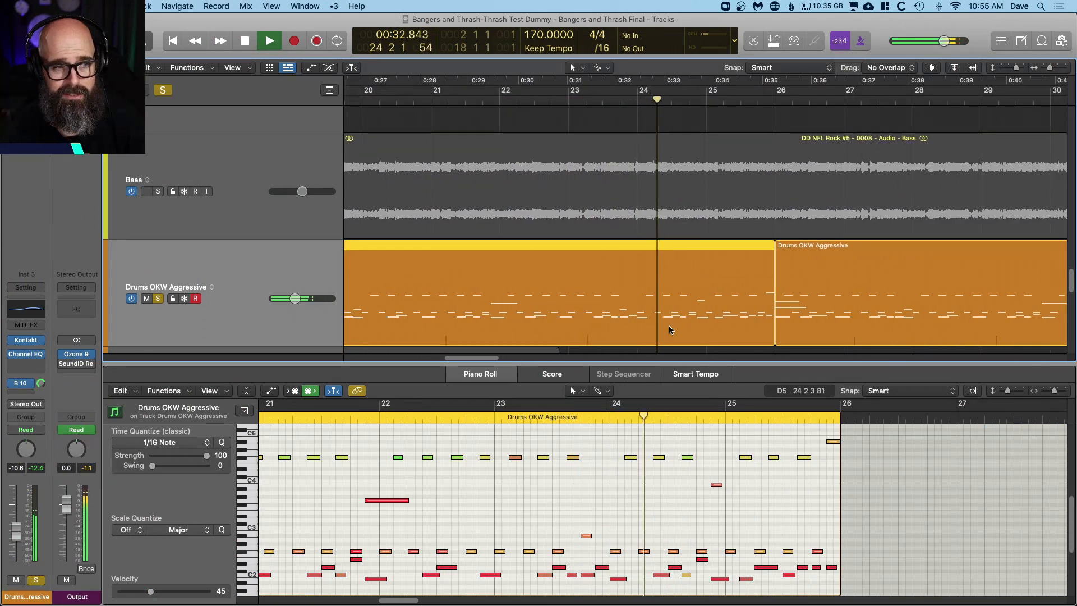
{"action": "left_click", "coordinate": [752, 312]}
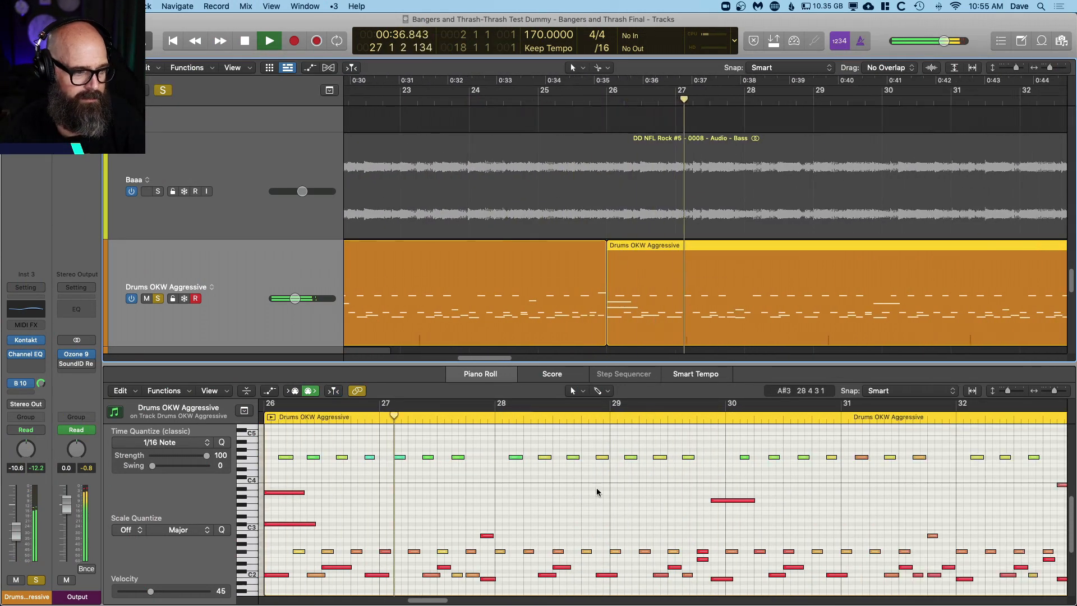
{"action": "key", "text": "space"}
Step: Select the two long cymbal notes at the start of bar 26, check their velocity, and deselect them
{"action": "scroll", "coordinate": [302, 503], "scroll_direction": "left", "scroll_amount": 5}
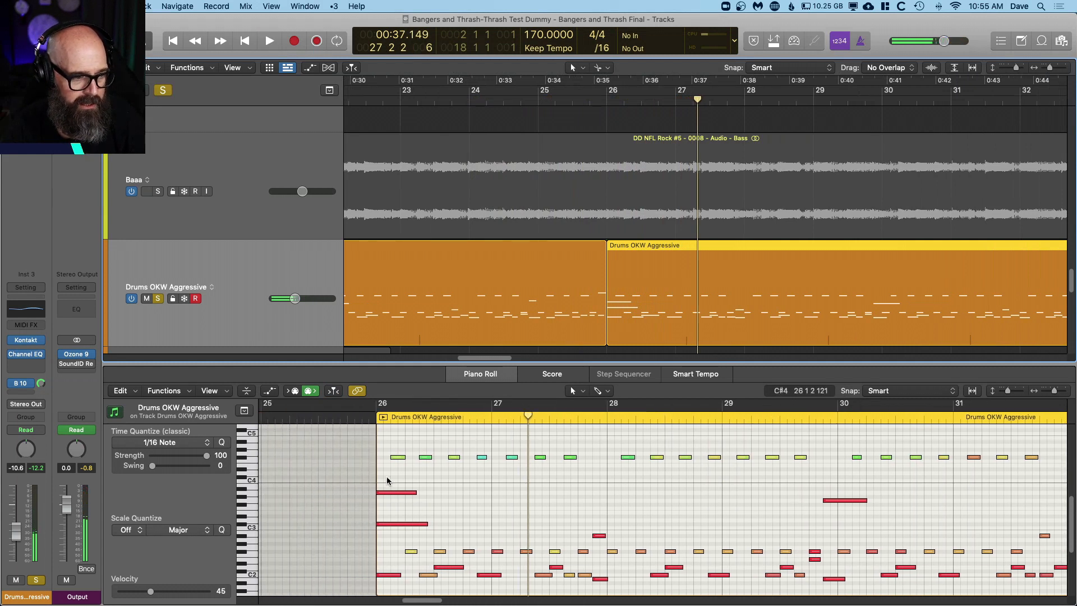
{"action": "left_click", "coordinate": [387, 494]}
{"action": "left_click_drag", "start_coordinate": [385, 524], "coordinate": [387, 528]}
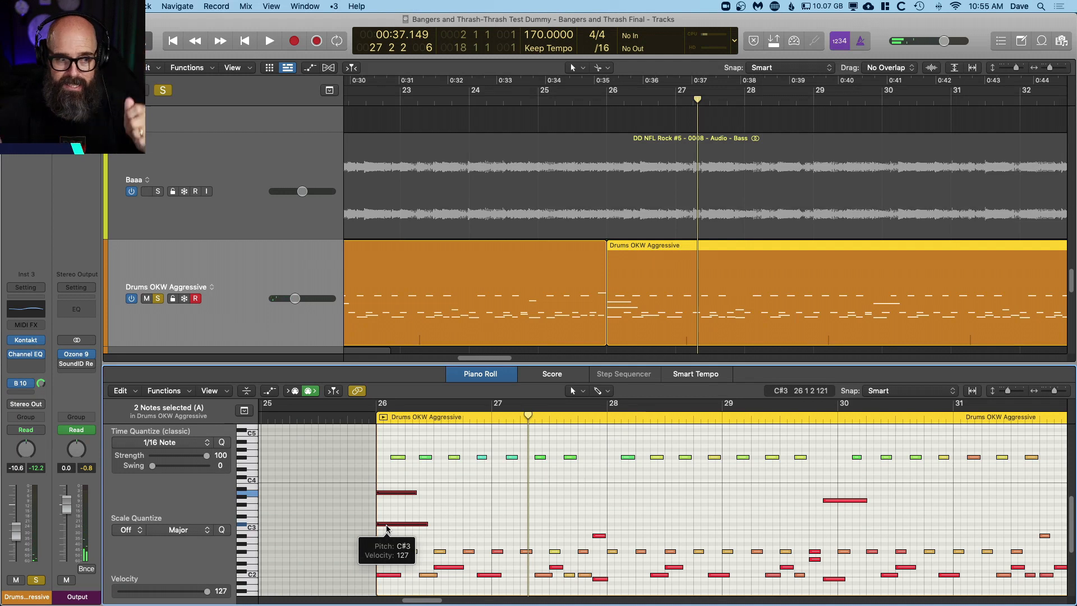
{"action": "left_click", "coordinate": [483, 488]}
Step: Continue playing the drums from bar 27, and replay the passage starting at beat 4 of bar 30
{"action": "key", "text": "space"}
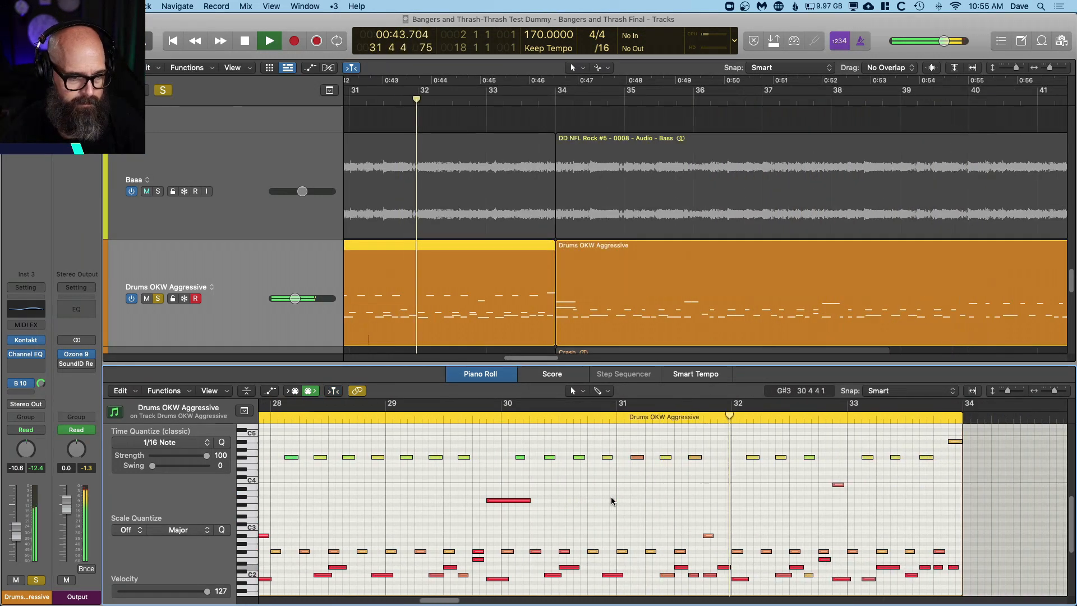
{"action": "key", "text": "space"}
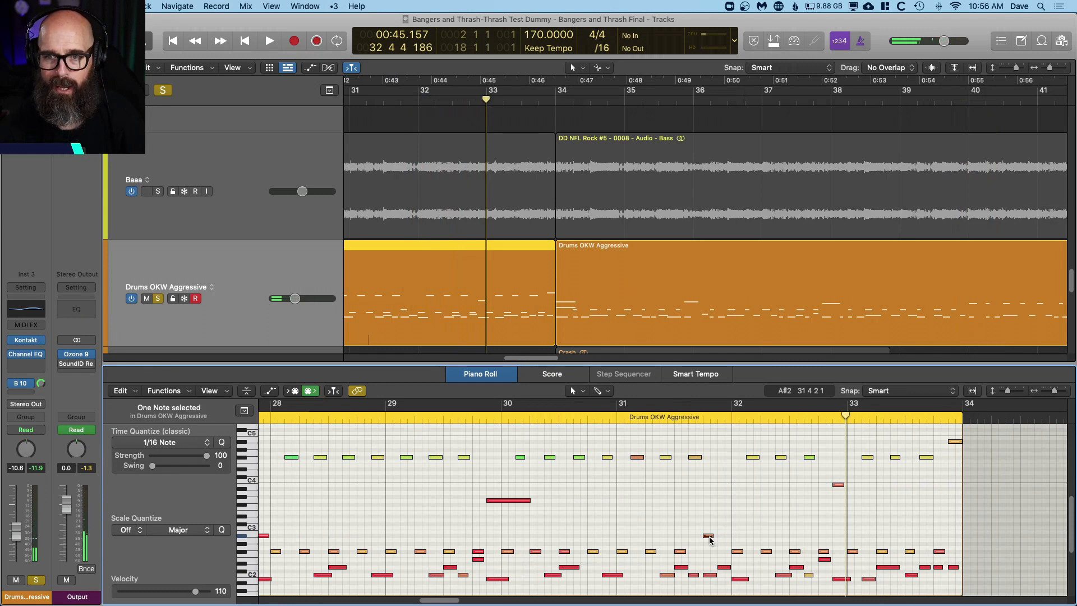
{"action": "double_click", "coordinate": [607, 419]}
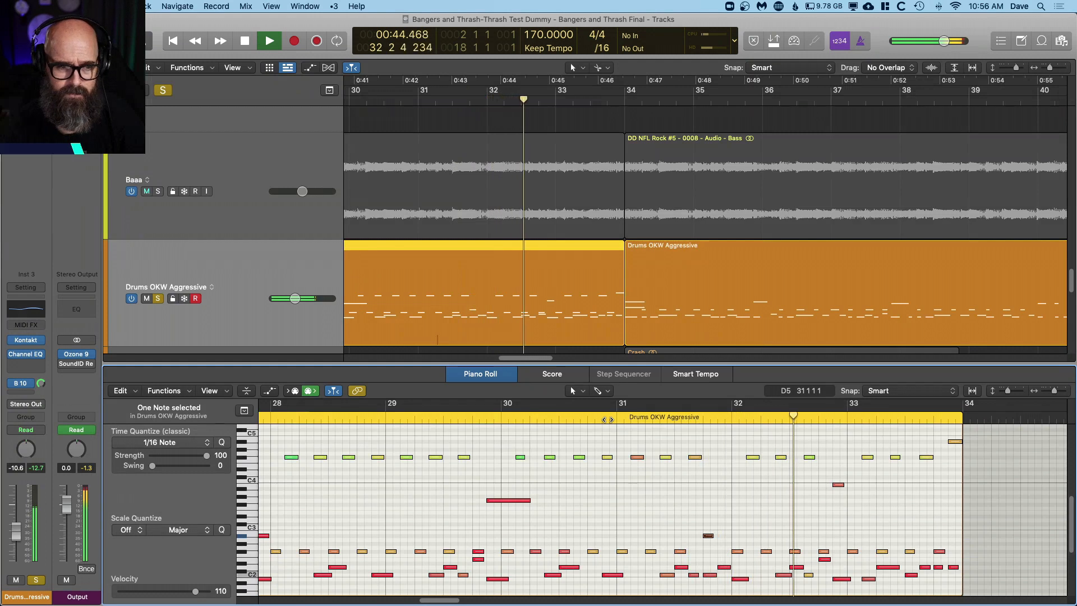
{"action": "key", "text": "space"}
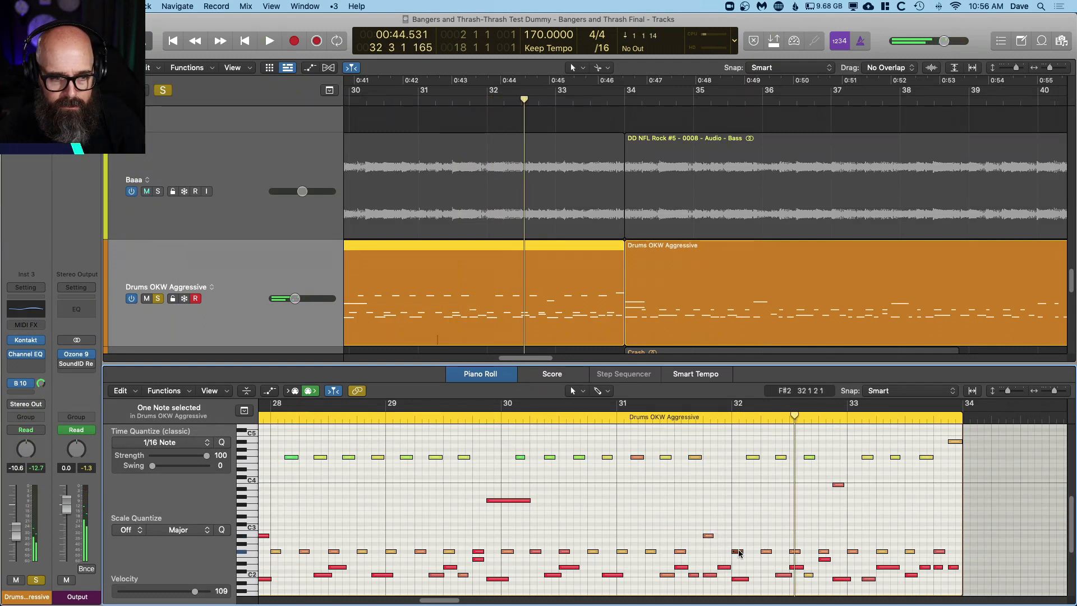
Step: Replay the drums from beat 4 of bar 30 and add the region starting at bar 34 to the displayed notes
{"action": "double_click", "coordinate": [610, 417]}
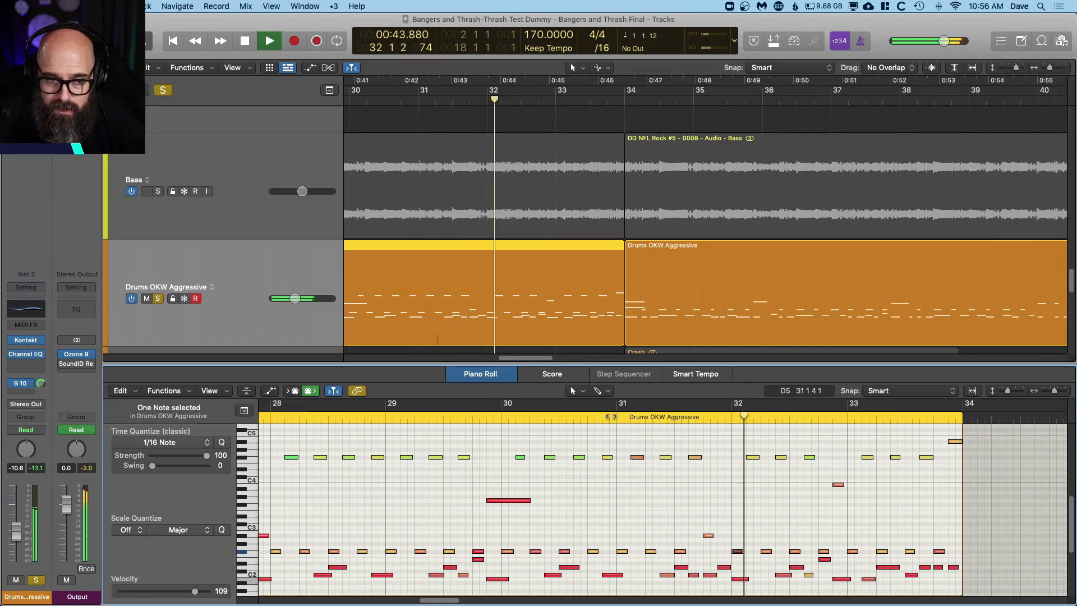
{"action": "left_click", "coordinate": [708, 285], "text": "shift"}
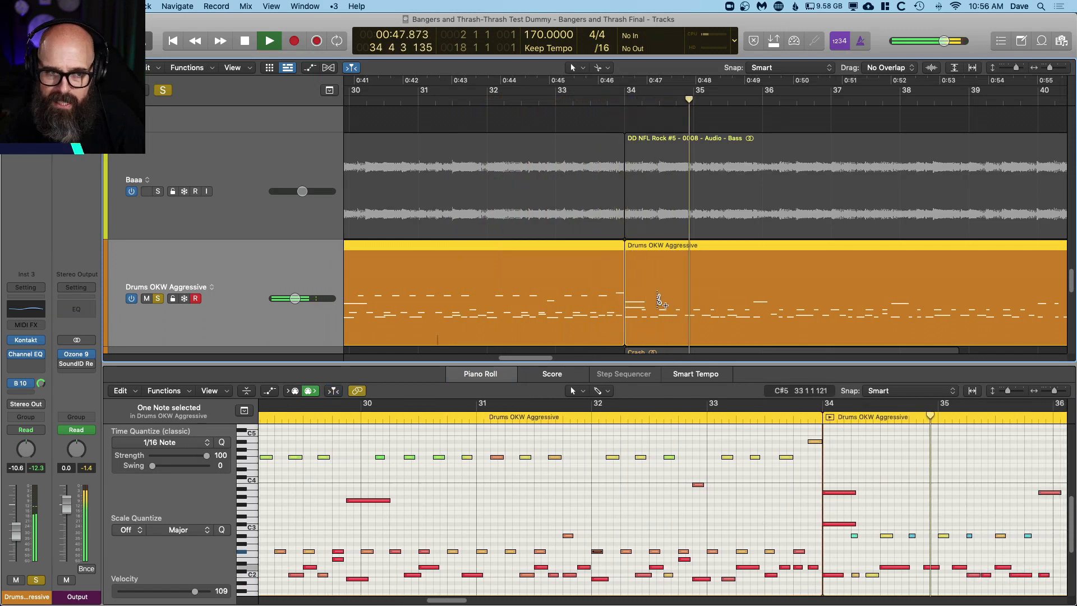
{"action": "key", "text": "super+Left"}
{"action": "key", "text": "super+Left"}
{"action": "key", "text": "super+Left"}
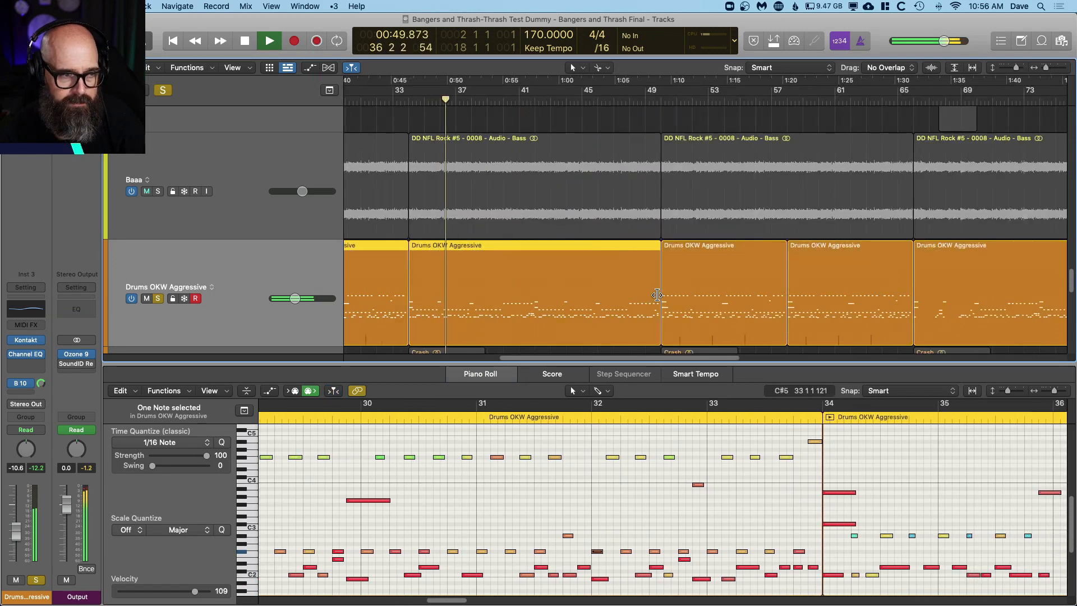
Step: Follow the drum region from bar 34 to bar 49 in the piano roll during playback, examining its cymbal, hi-hat and fill notes
{"action": "scroll", "coordinate": [781, 513], "scroll_direction": "right", "scroll_amount": 5}
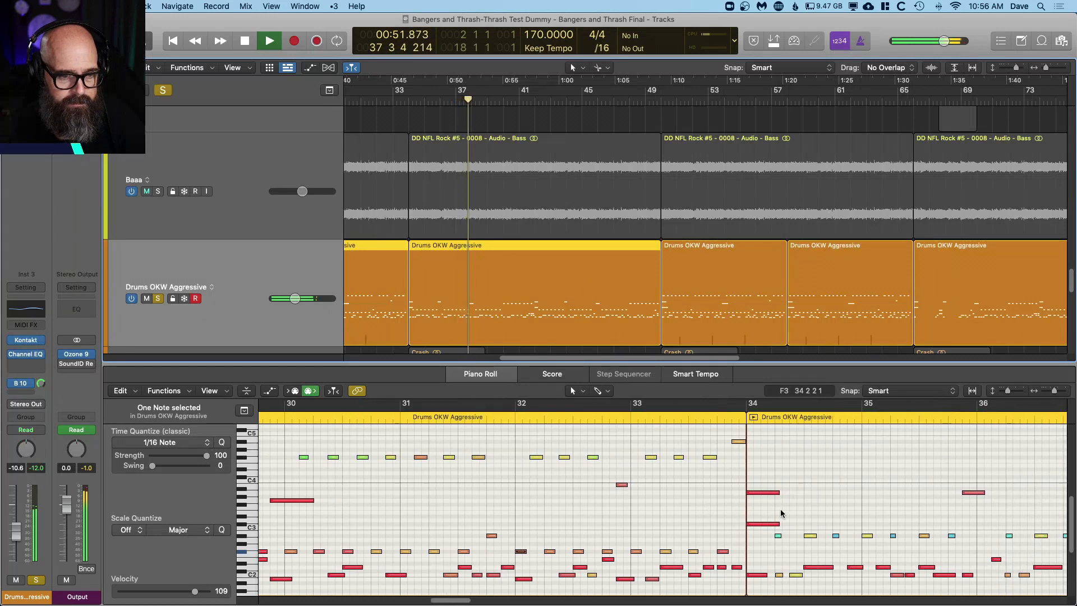
{"action": "scroll", "coordinate": [781, 512], "scroll_direction": "right", "scroll_amount": 10}
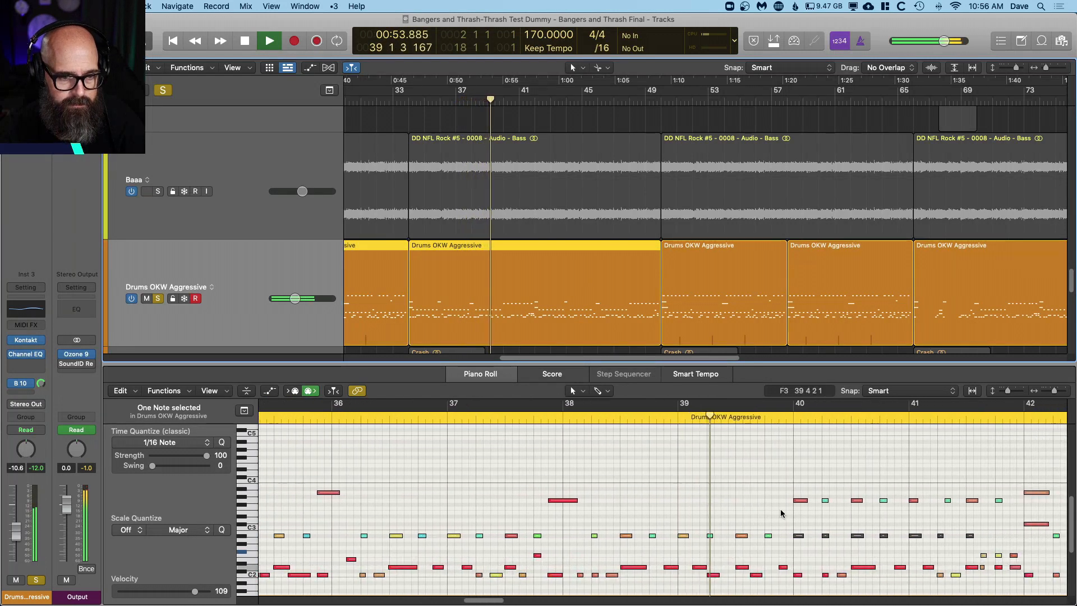
{"action": "scroll", "coordinate": [780, 513], "scroll_direction": "right", "scroll_amount": 2}
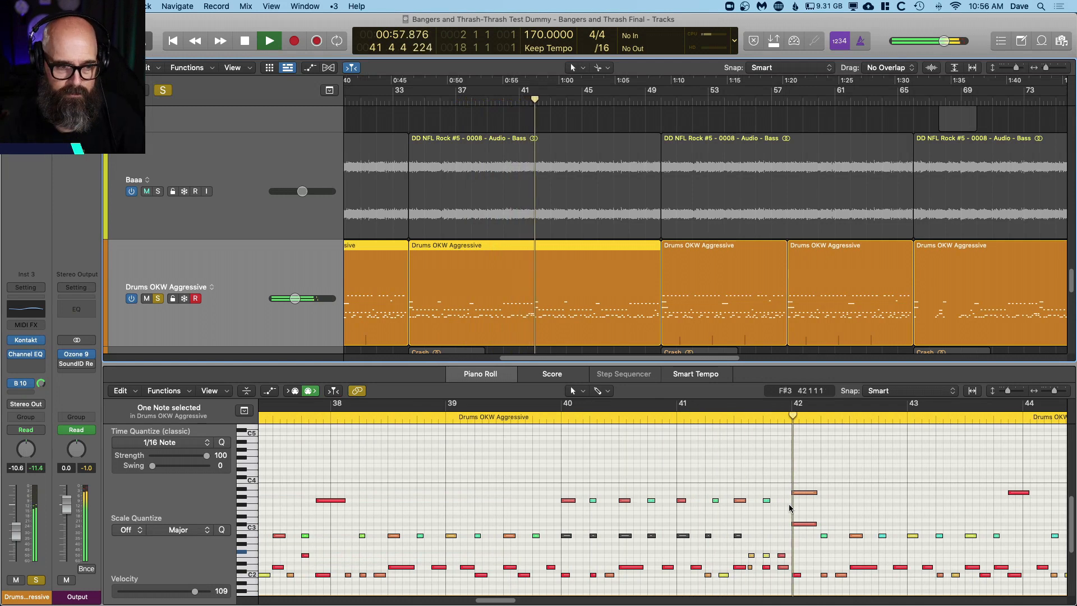
{"action": "scroll", "coordinate": [816, 487], "scroll_direction": "right", "scroll_amount": 2}
{"action": "scroll", "coordinate": [816, 488], "scroll_direction": "right", "scroll_amount": 6}
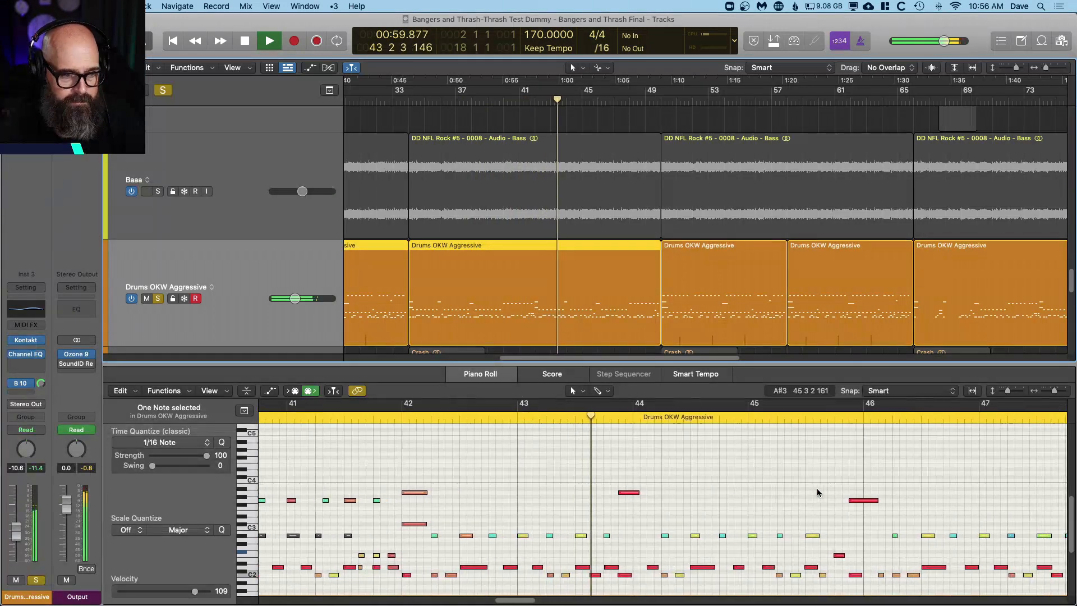
{"action": "scroll", "coordinate": [817, 488], "scroll_direction": "right", "scroll_amount": 3}
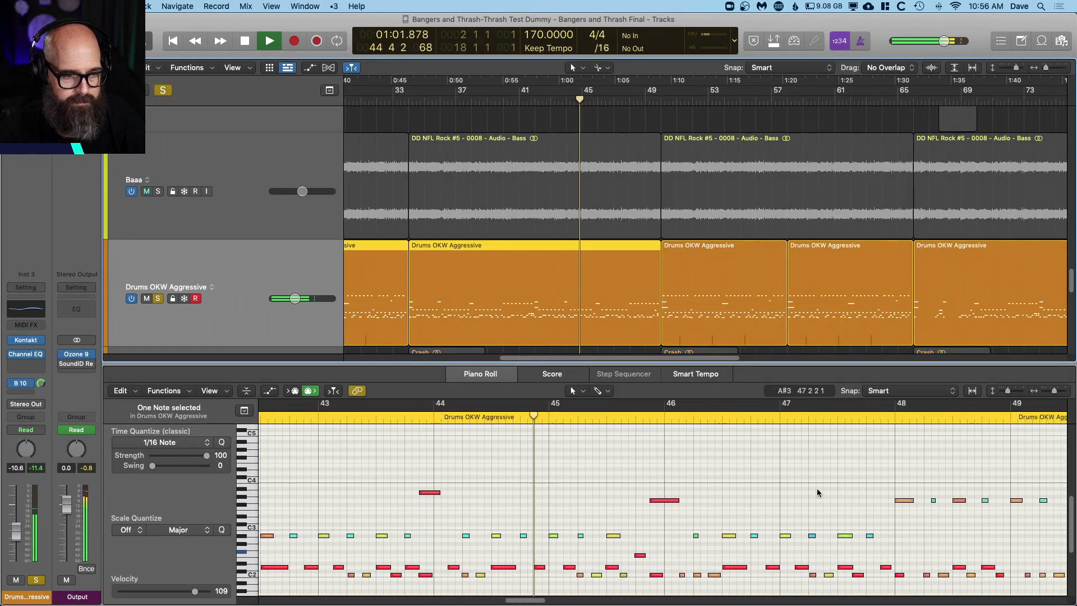
{"action": "scroll", "coordinate": [816, 491], "scroll_direction": "down", "scroll_amount": 2}
{"action": "scroll", "coordinate": [817, 491], "scroll_direction": "right", "scroll_amount": 3}
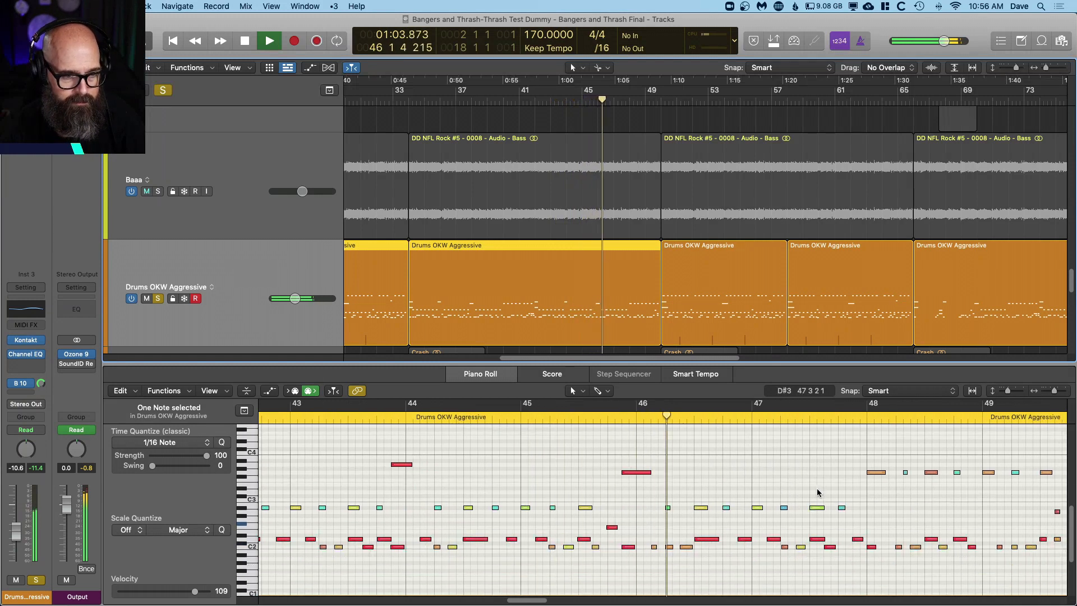
{"action": "scroll", "coordinate": [816, 488], "scroll_direction": "right", "scroll_amount": 3}
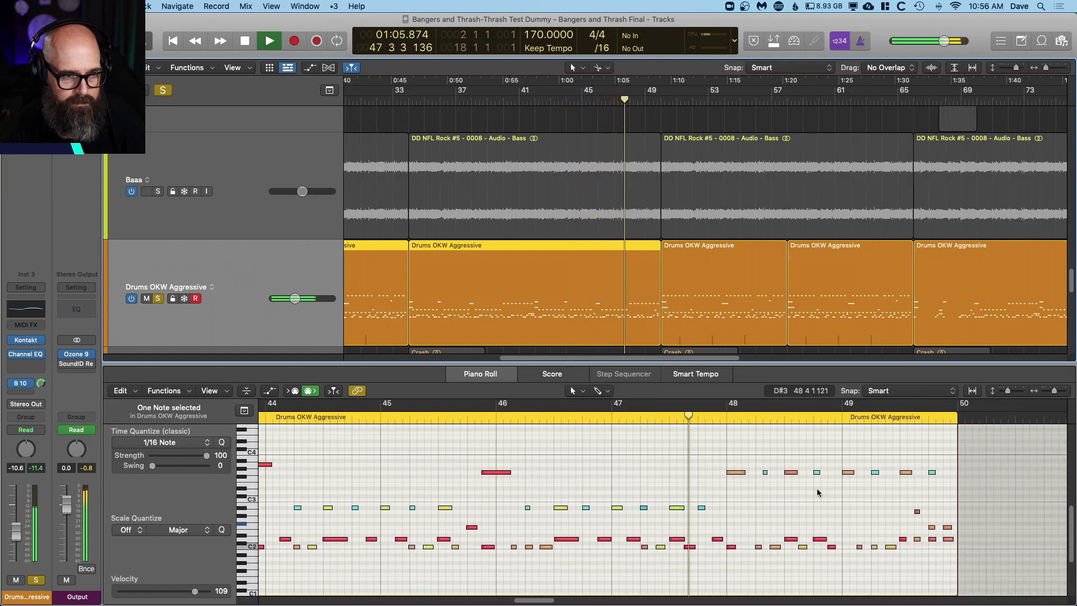
Step: Add the drum regions starting at bars 50 and 58 to the displayed notes, follow them up to bar 57, and stop playback
{"action": "left_click", "coordinate": [723, 301], "text": "shift"}
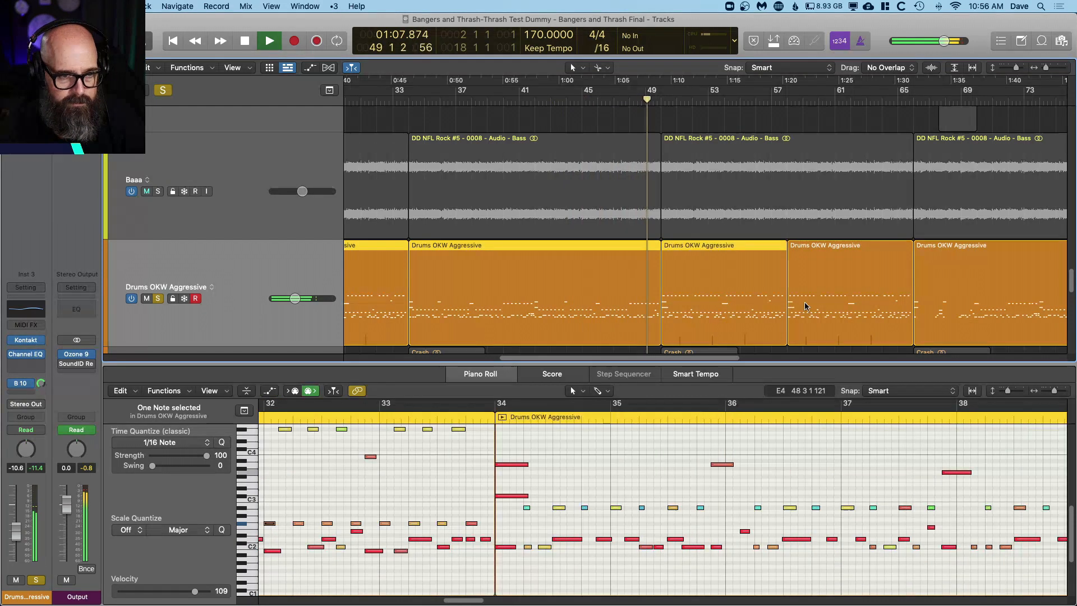
{"action": "left_click", "coordinate": [830, 303], "text": "shift"}
{"action": "scroll", "coordinate": [767, 473], "scroll_direction": "right", "scroll_amount": 5}
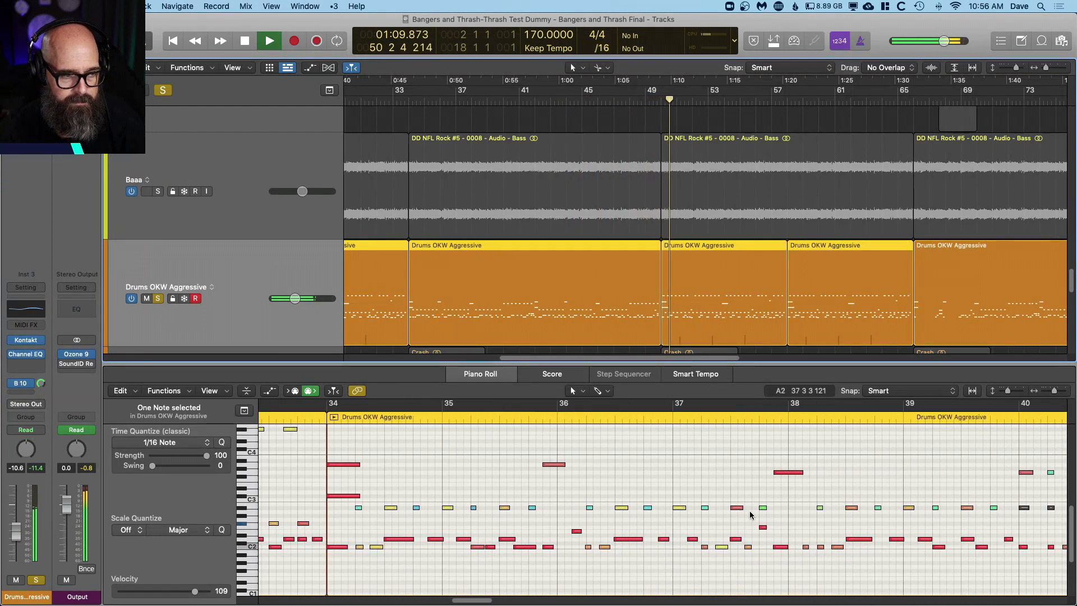
{"action": "scroll", "coordinate": [780, 522], "scroll_direction": "right", "scroll_amount": 15}
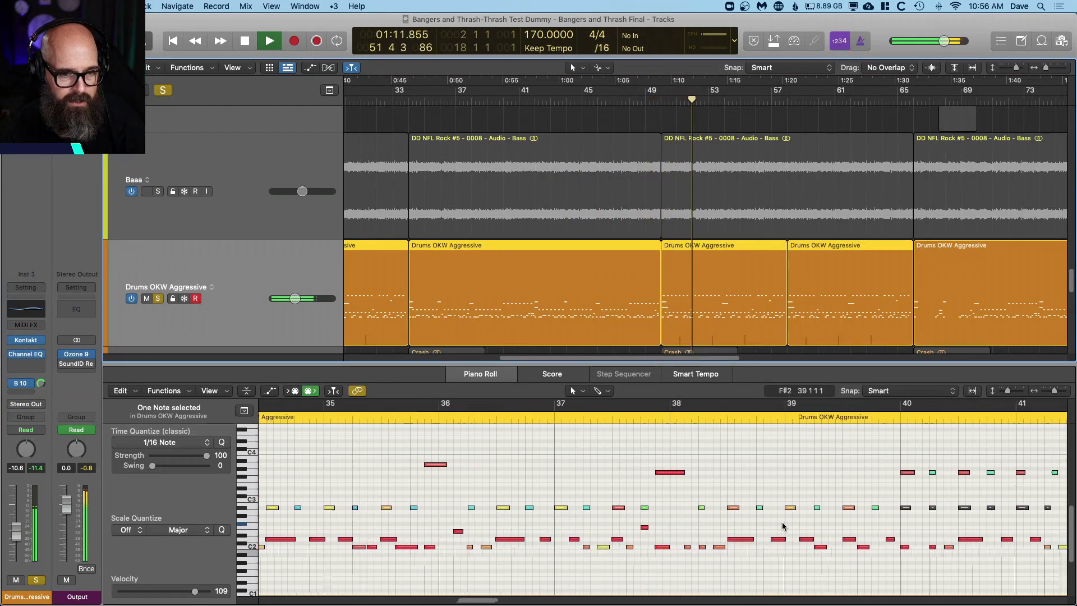
{"action": "scroll", "coordinate": [785, 505], "scroll_direction": "right", "scroll_amount": 20}
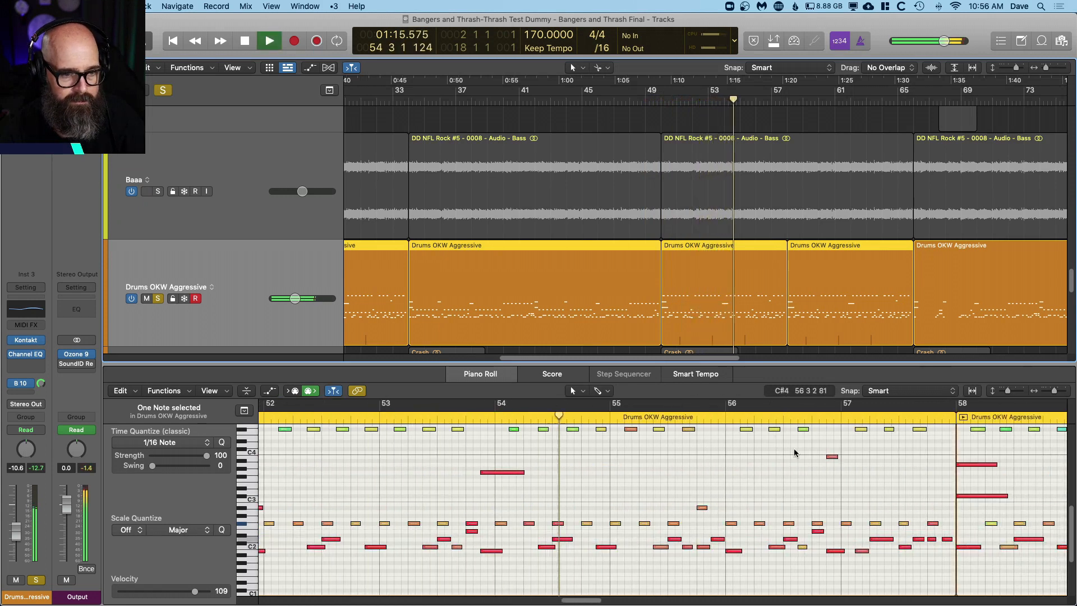
{"action": "scroll", "coordinate": [787, 460], "scroll_direction": "up", "scroll_amount": 2}
{"action": "scroll", "coordinate": [784, 461], "scroll_direction": "right", "scroll_amount": 3}
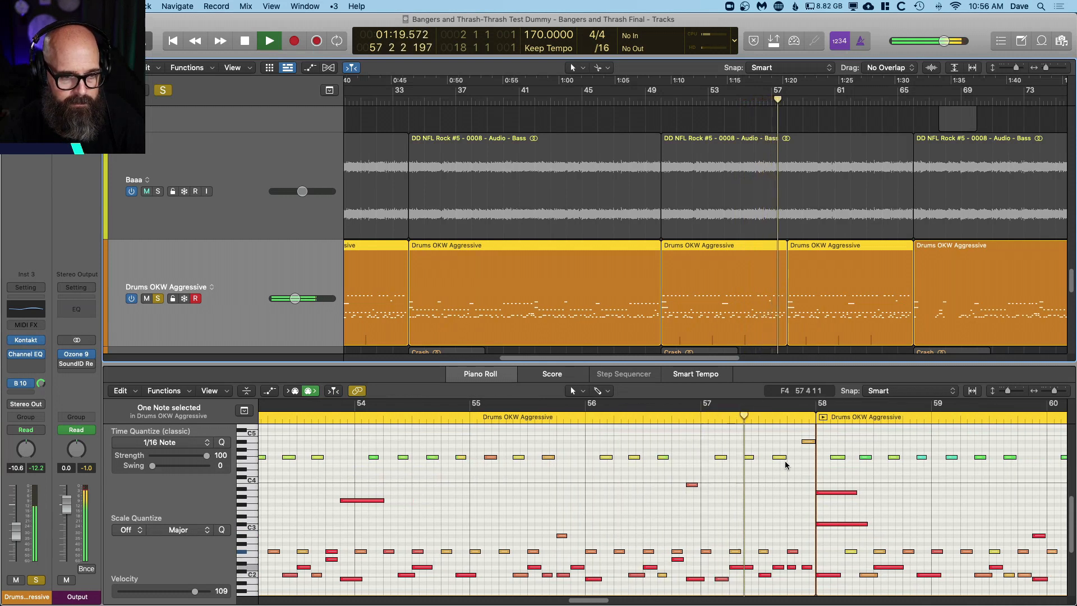
{"action": "key", "text": "space"}
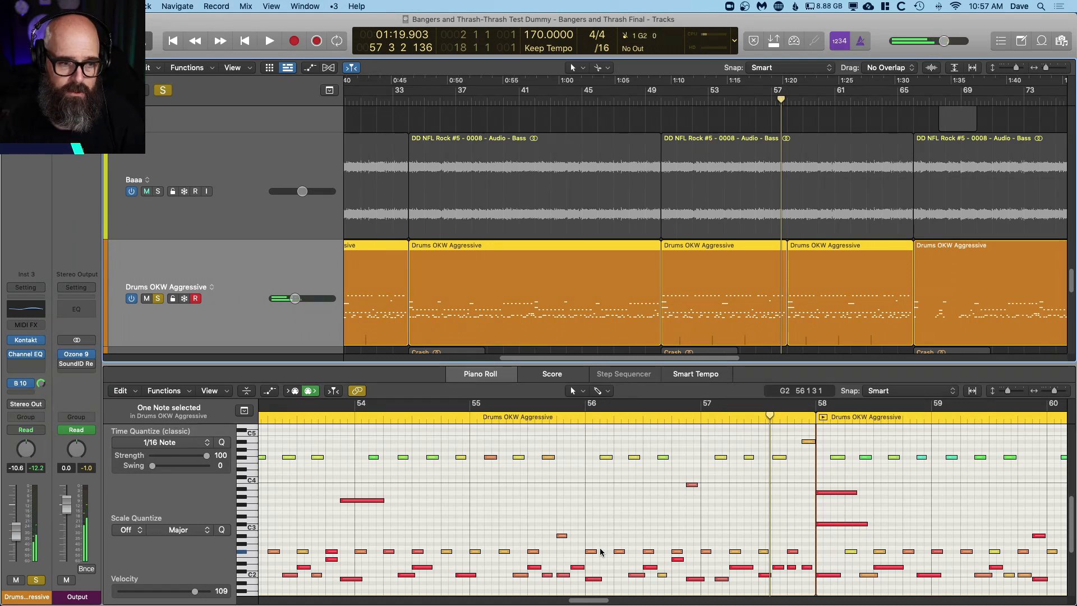
Step: Play on from bar 57, select the upper of the two stacked notes late in bar 61 to check its velocity, and replay from just before bar 61
{"action": "key", "text": "space"}
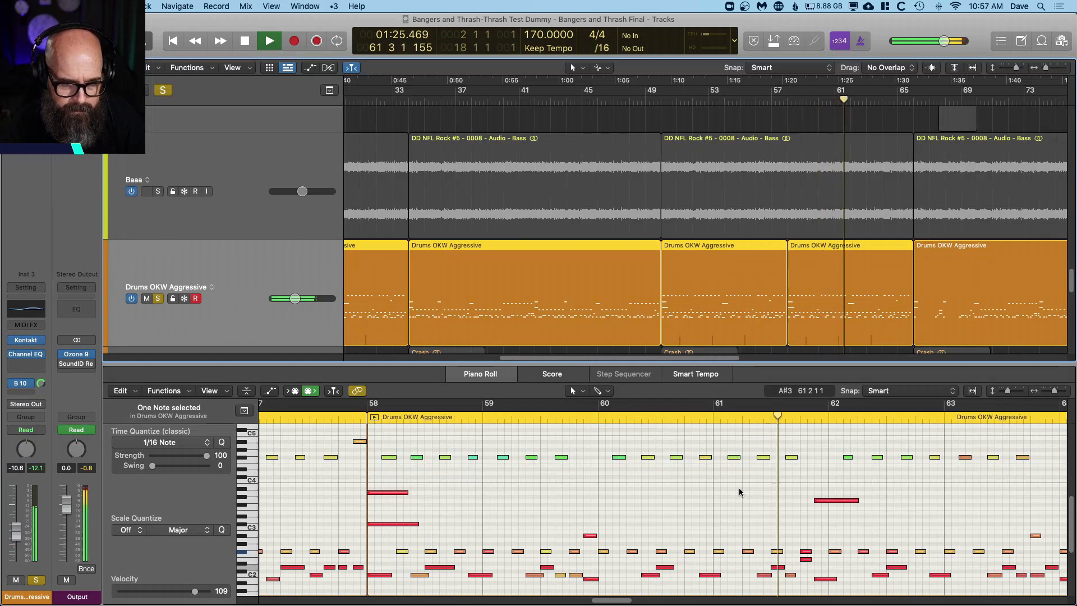
{"action": "left_click", "coordinate": [805, 551]}
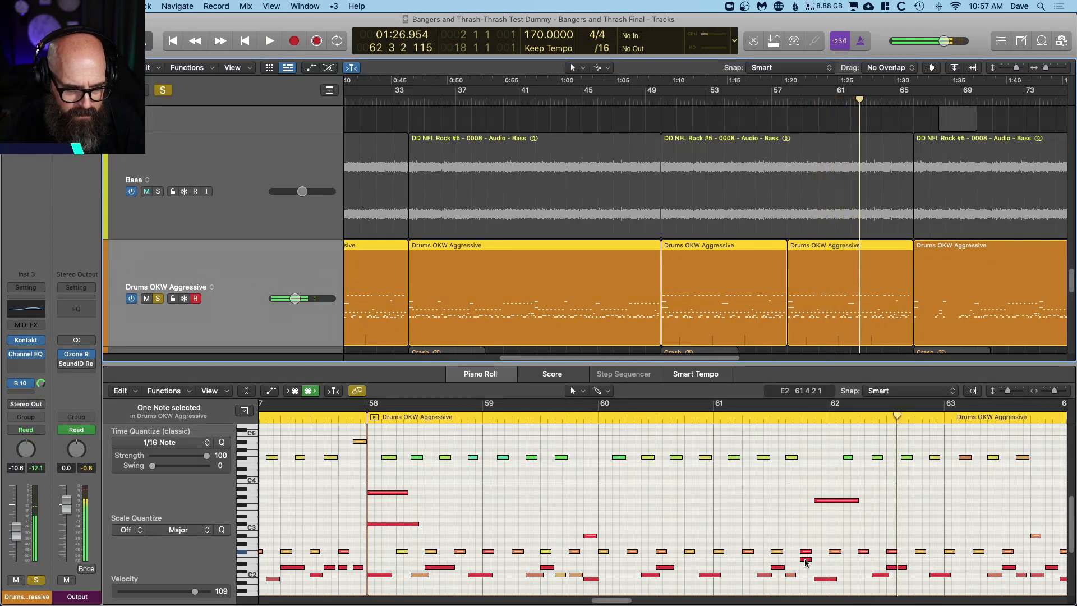
{"action": "key", "text": "space"}
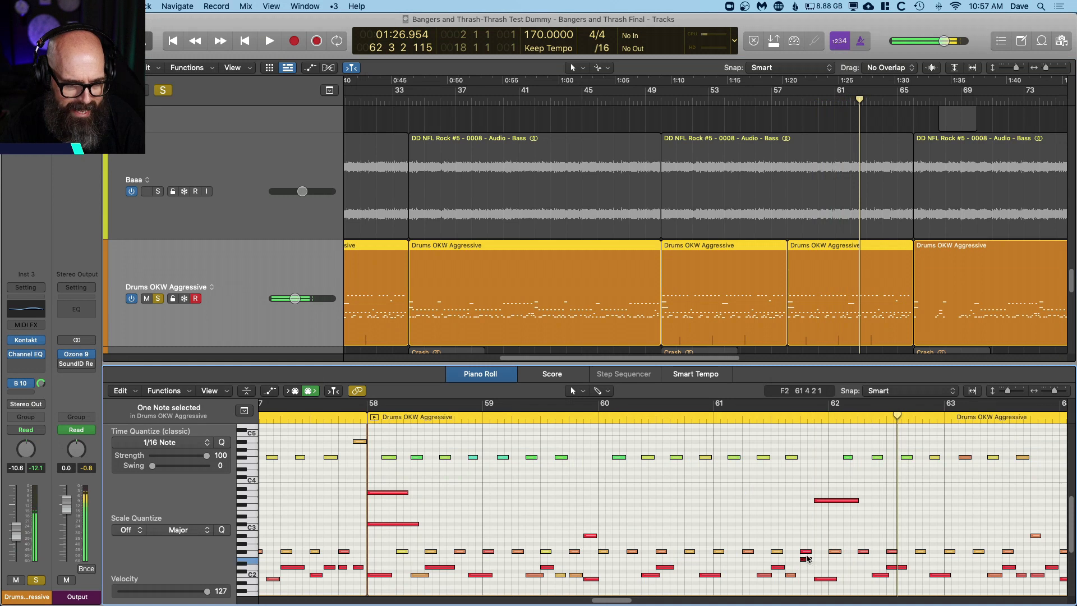
{"action": "left_click", "coordinate": [709, 415]}
{"action": "key", "text": "space"}
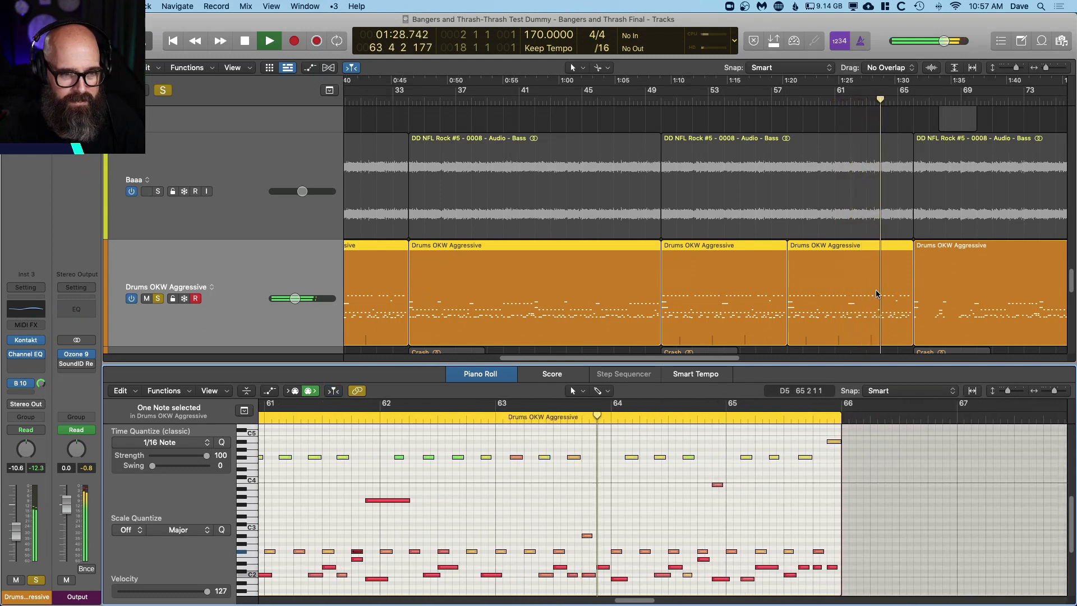
Step: Add the drum regions starting at bars 66 and 82 to the displayed notes and review them through the song's ending
{"action": "left_click", "coordinate": [937, 282], "text": "shift"}
{"action": "scroll", "coordinate": [935, 291], "scroll_direction": "right", "scroll_amount": 2}
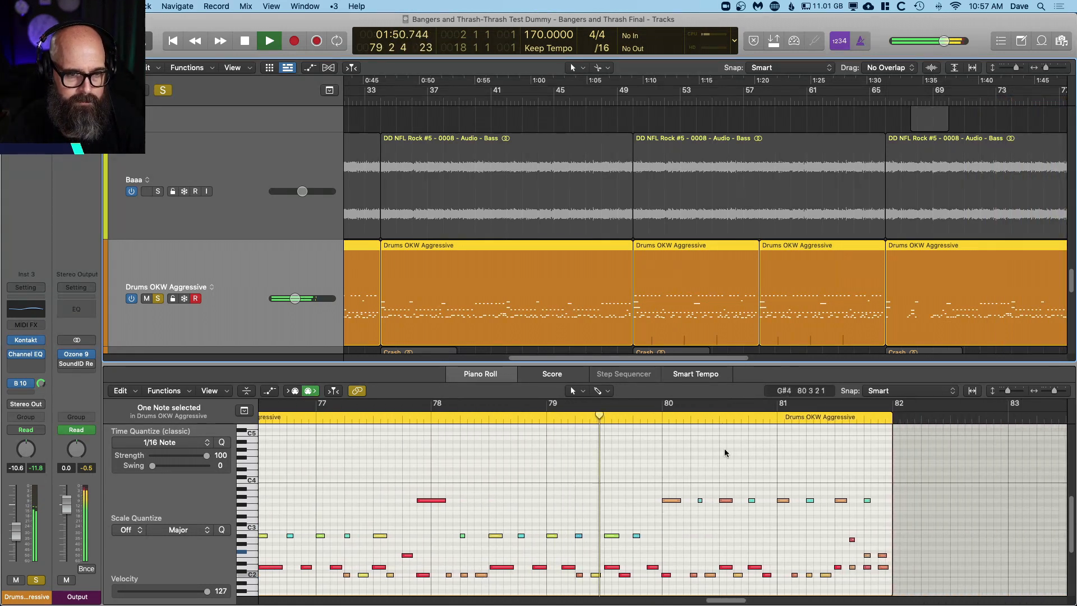
{"action": "scroll", "coordinate": [804, 277], "scroll_direction": "right", "scroll_amount": 10}
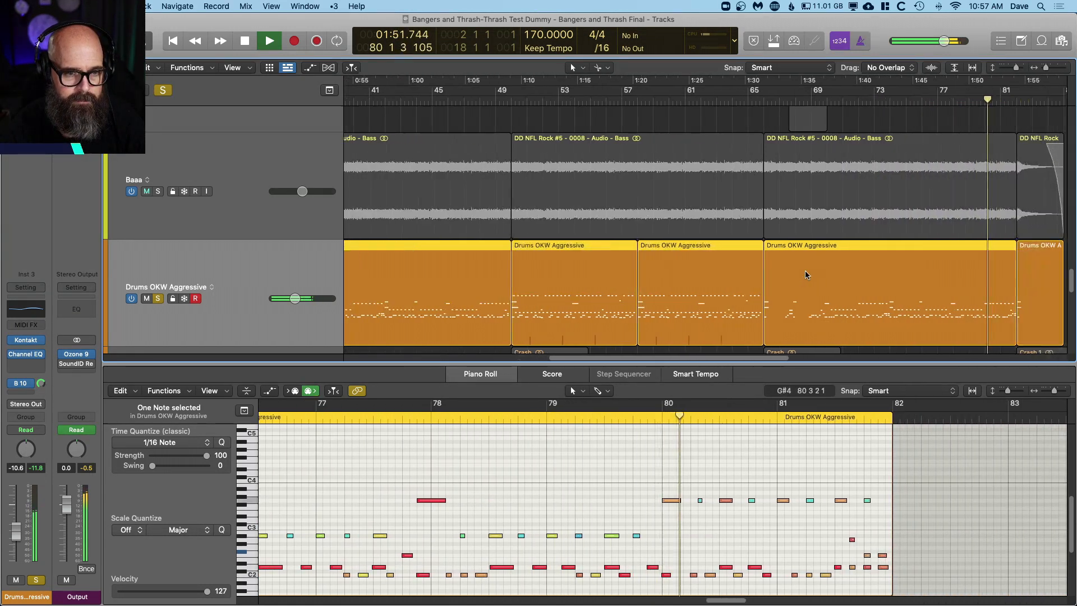
{"action": "left_click", "coordinate": [688, 271]}
{"action": "scroll", "coordinate": [766, 551], "scroll_direction": "right", "scroll_amount": 15}
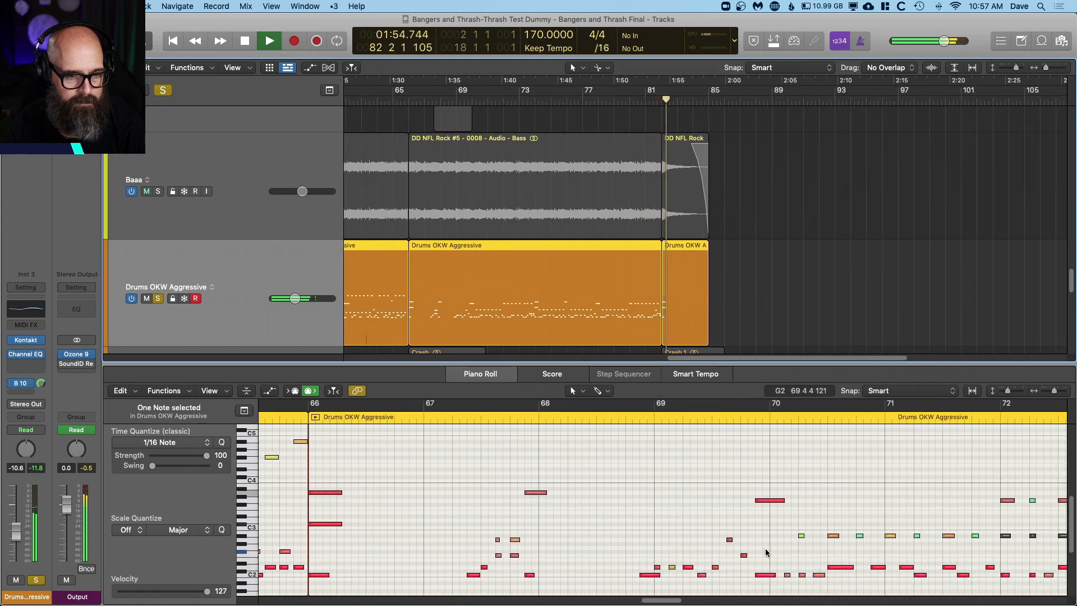
{"action": "key", "text": "comma"}
{"action": "key", "text": "comma"}
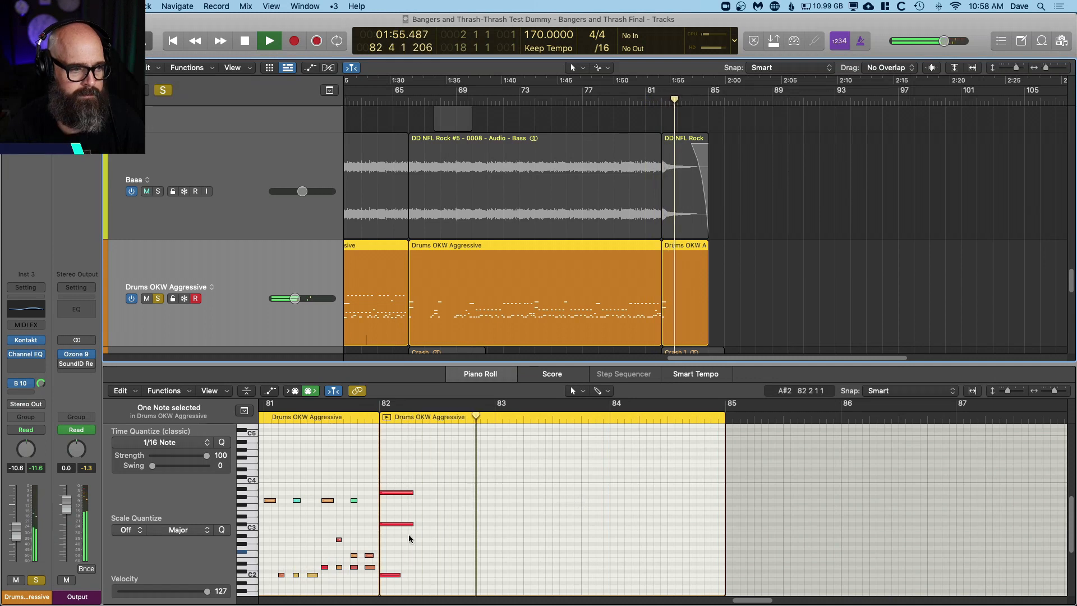
Step: Check the velocities of the stacked notes on beat 4 of bar 81, replay that fill, and select the high cymbal note
{"action": "left_click", "coordinate": [354, 555]}
{"action": "left_click", "coordinate": [353, 500]}
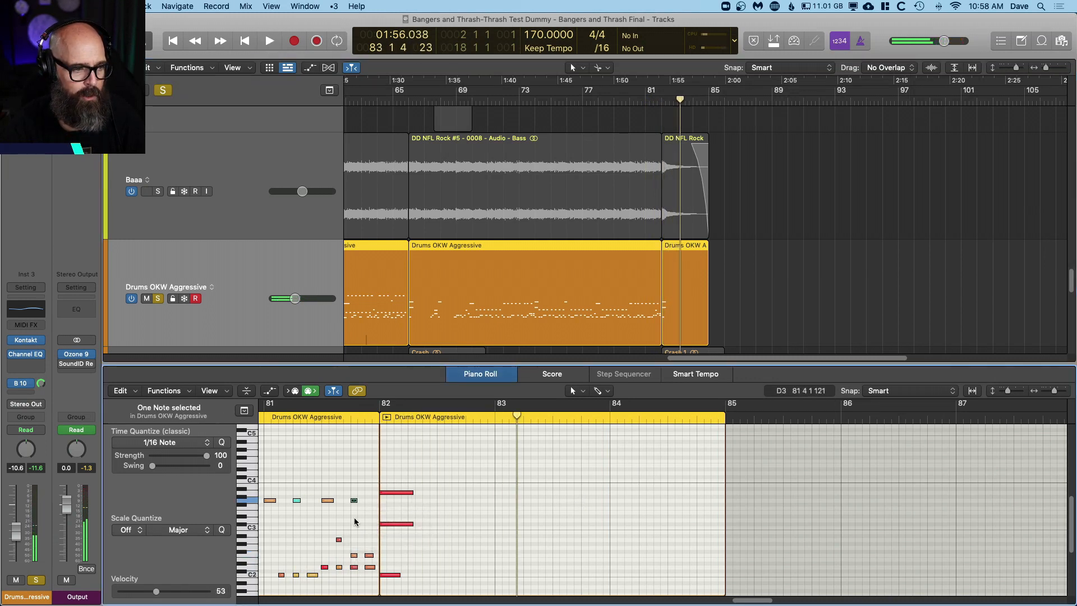
{"action": "scroll", "coordinate": [334, 483], "scroll_direction": "left", "scroll_amount": 3}
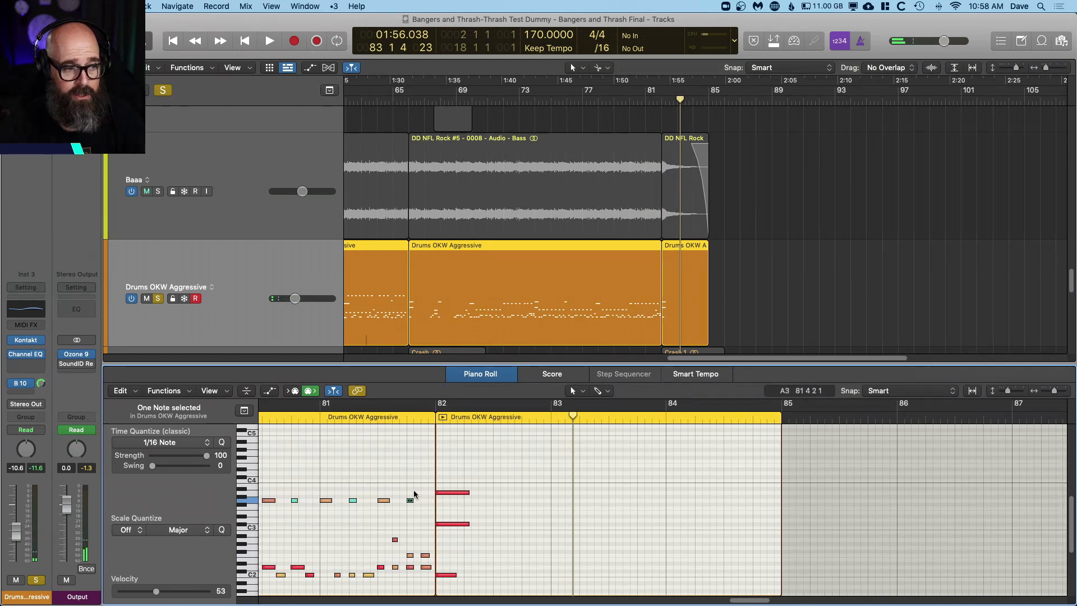
{"action": "left_click", "coordinate": [314, 418]}
{"action": "key", "text": "space"}
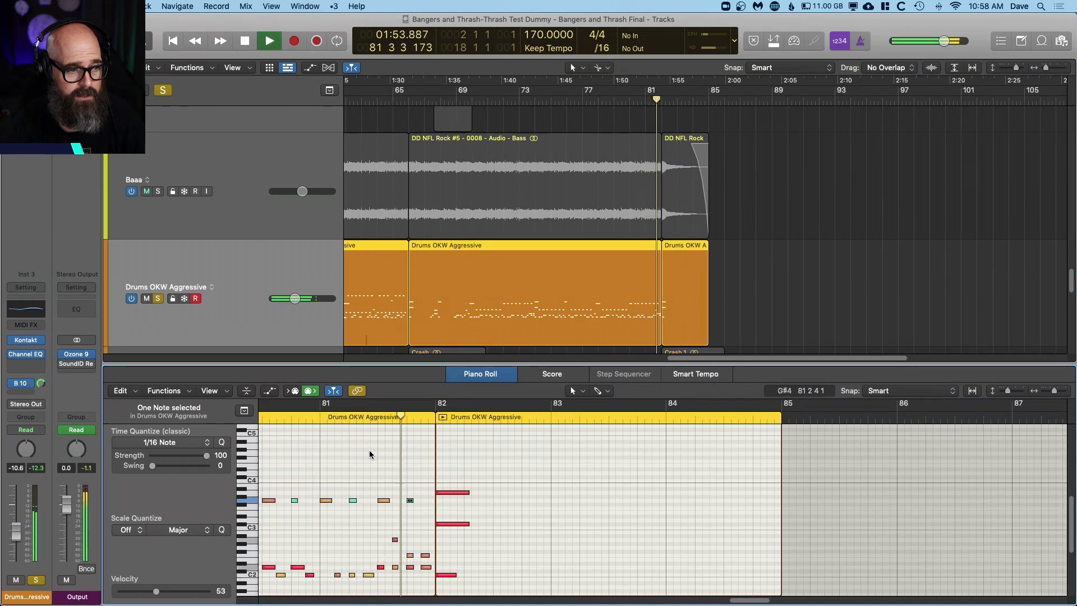
{"action": "key", "text": "space"}
{"action": "left_click_drag", "start_coordinate": [418, 478], "coordinate": [410, 513]}
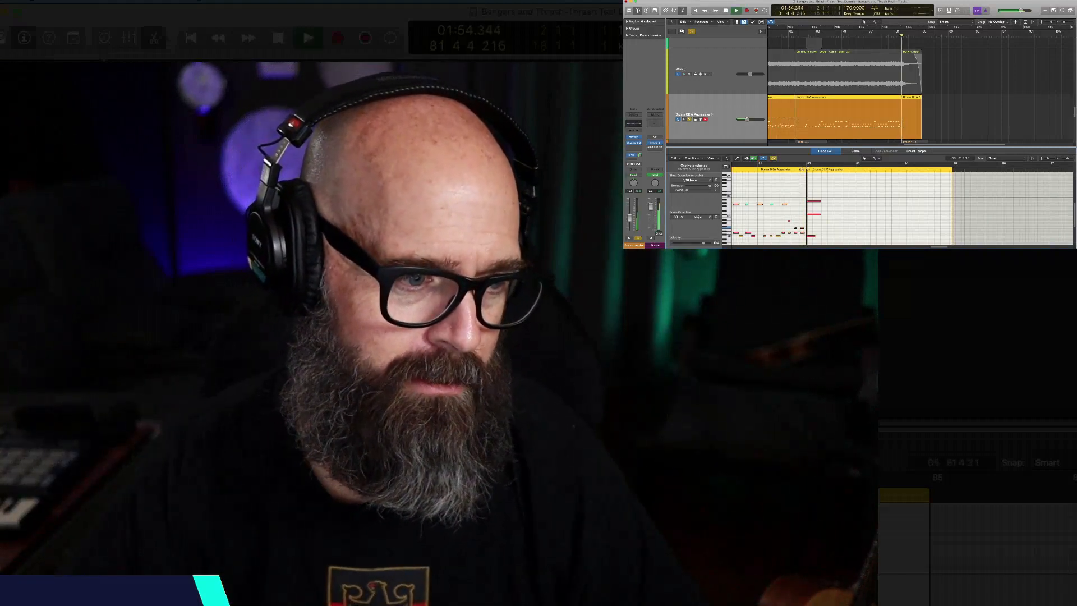
Step: Turn off the drum solo and play the full mix from the beginning of the song
{"action": "left_click", "coordinate": [692, 31]}
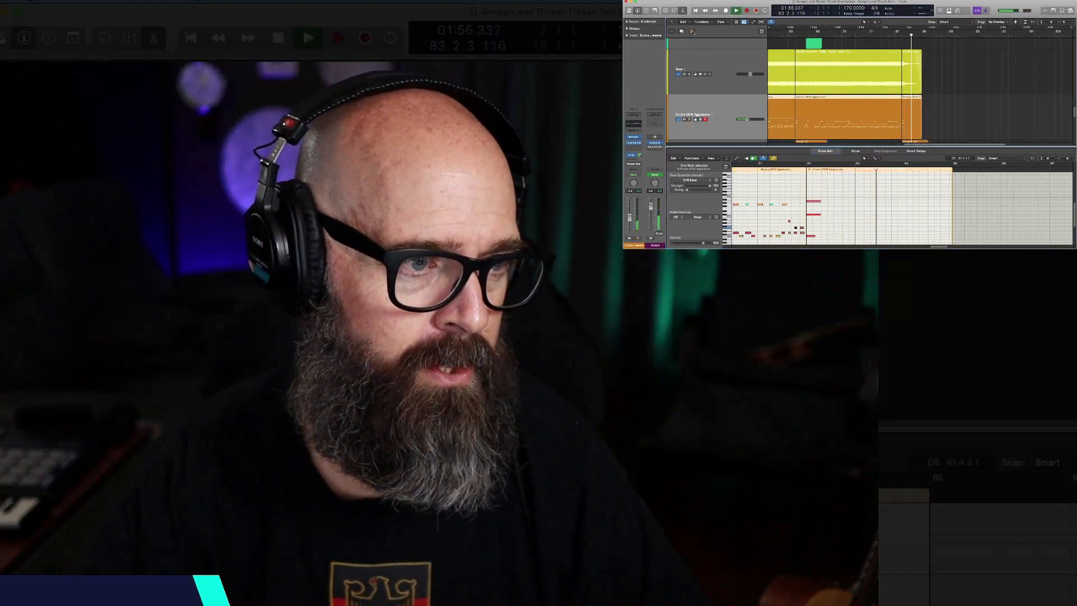
{"action": "key", "text": "space"}
{"action": "key", "text": "Return"}
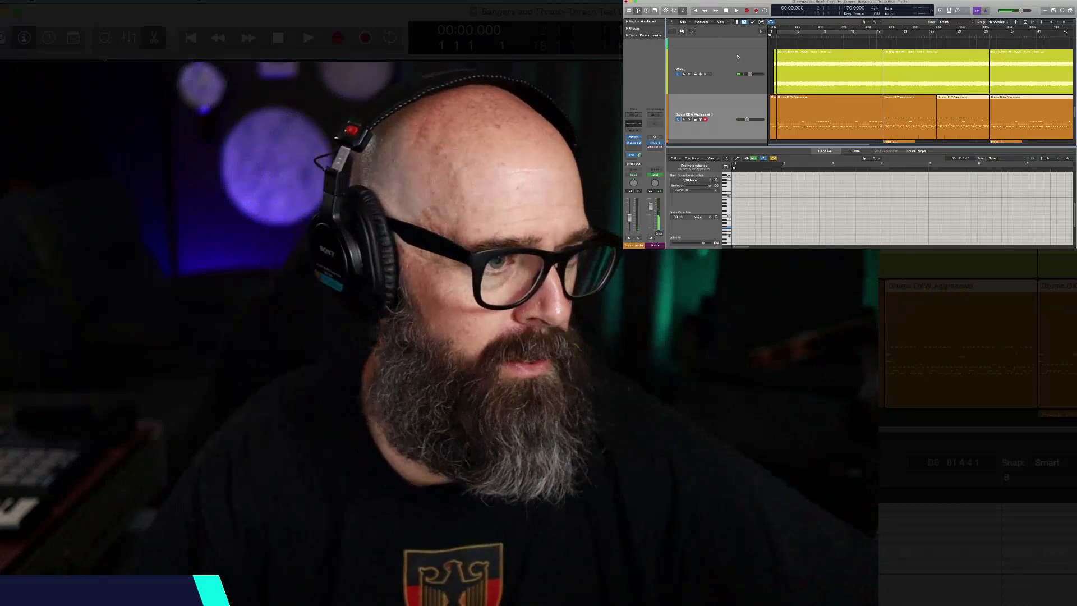
{"action": "key", "text": "space"}
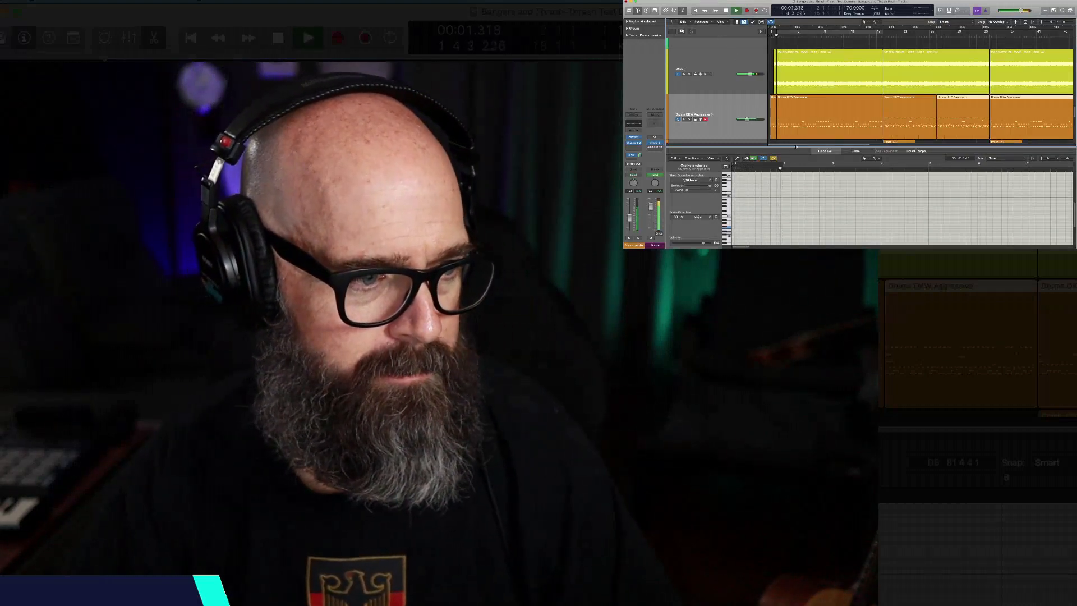
Step: Close the piano roll, stop playback, and fit all tracks of the arrangement in view with nothing selected
{"action": "key", "text": "e"}
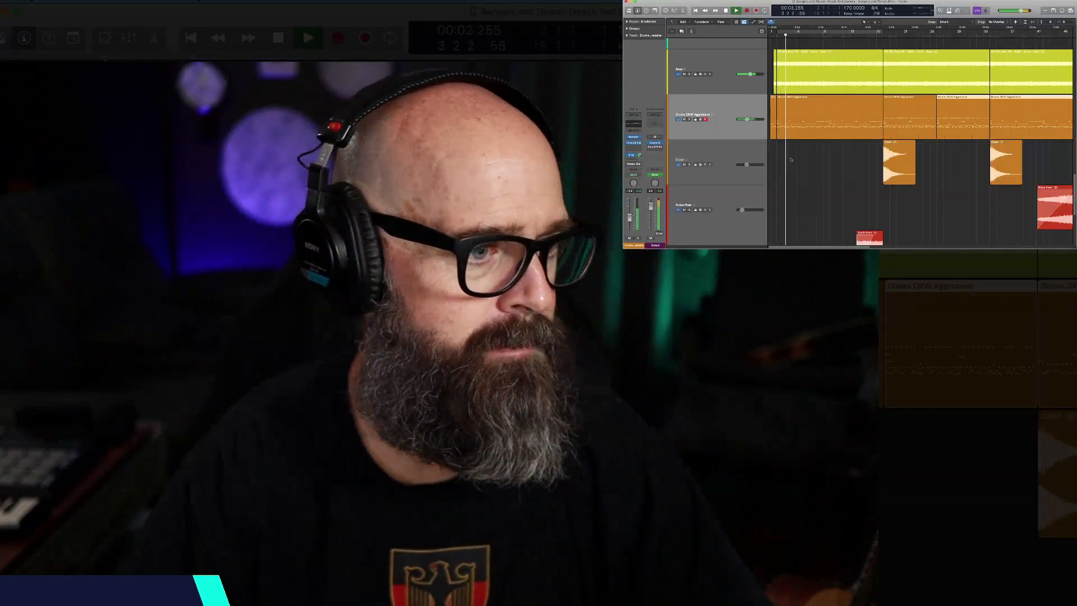
{"action": "key", "text": "super+Up"}
{"action": "key", "text": "super+Up"}
{"action": "key", "text": "space"}
{"action": "scroll", "coordinate": [802, 151], "scroll_direction": "up", "scroll_amount": 10}
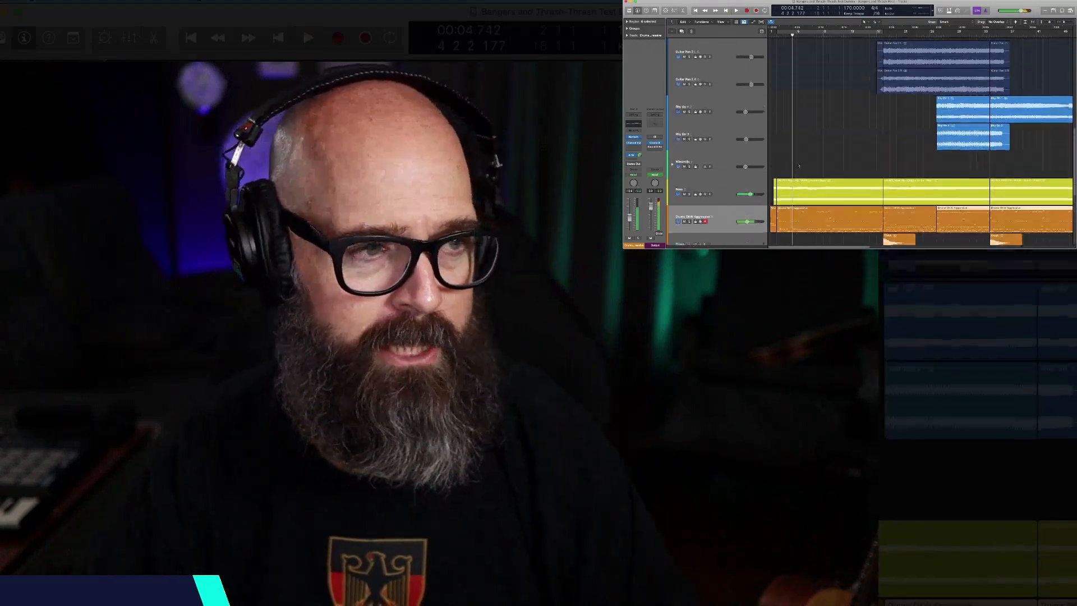
{"action": "key", "text": "z"}
{"action": "left_click", "coordinate": [821, 90]}
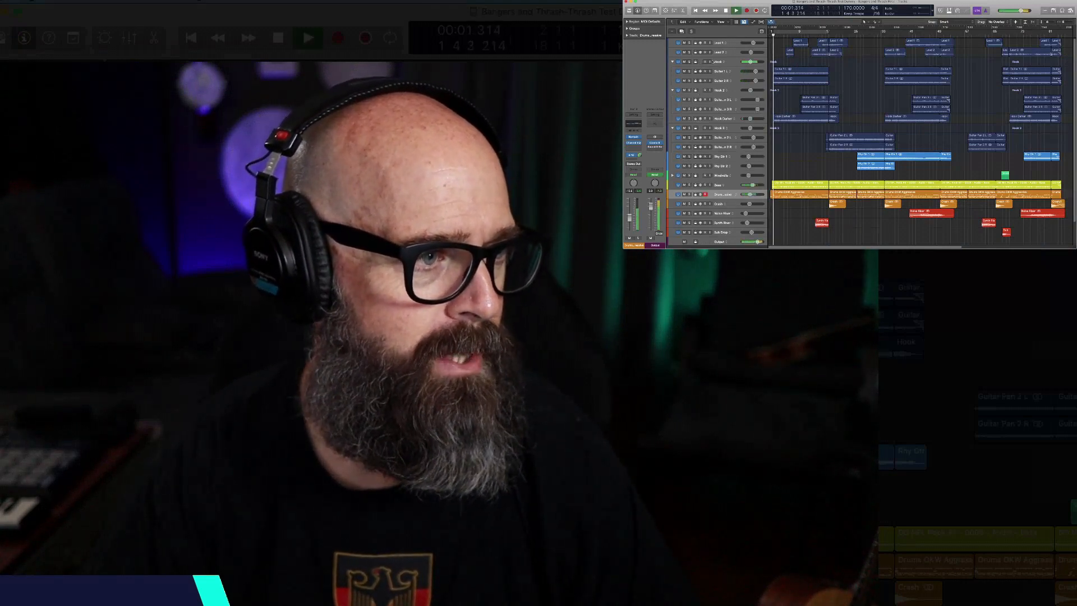
Step: Solo the Hook group, the Hook Darker track, and the Lead 1 and Lead 2 tracks in turn while the song plays
{"action": "left_click", "coordinate": [689, 61]}
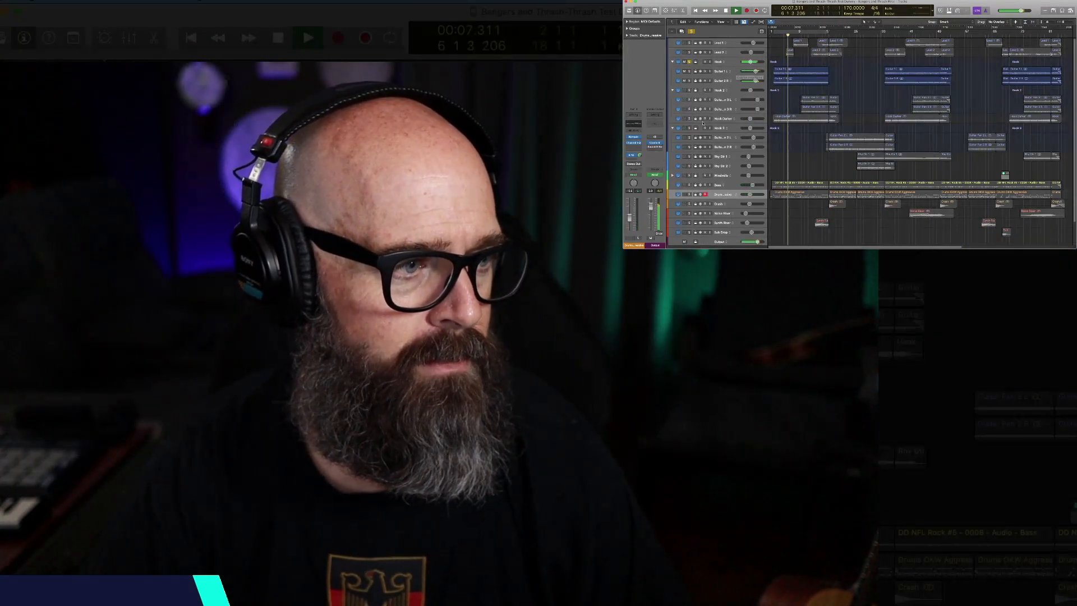
{"action": "left_click", "coordinate": [689, 118]}
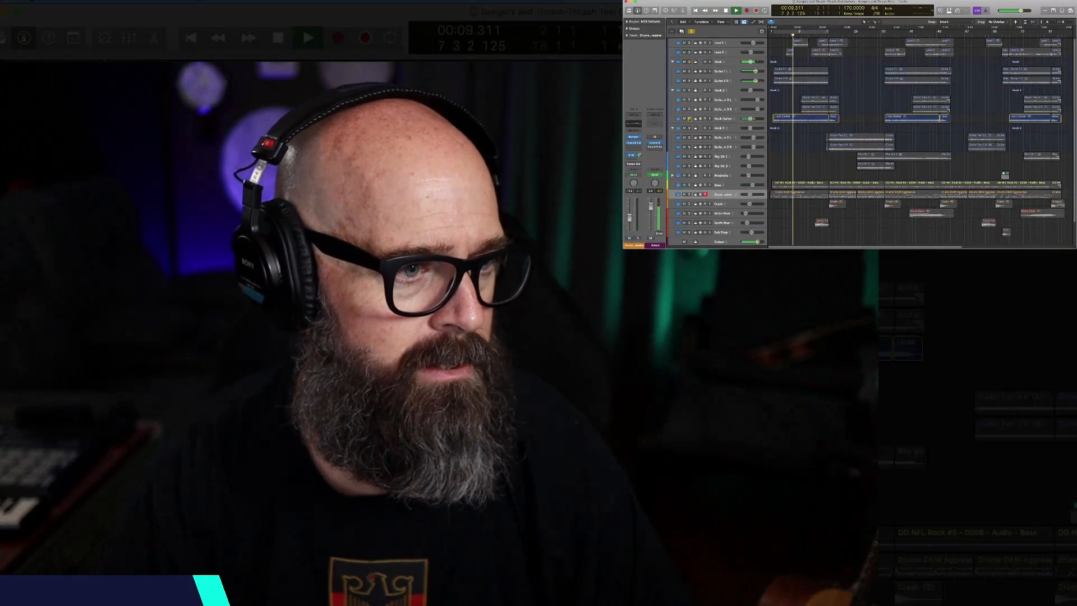
{"action": "left_click", "coordinate": [689, 42], "text": "alt"}
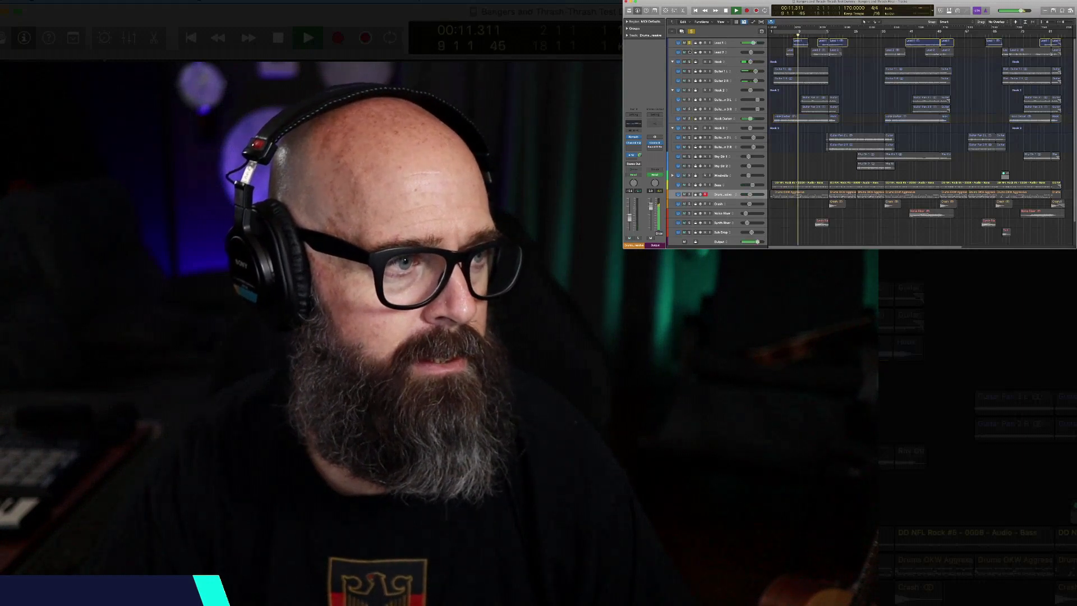
{"action": "left_click", "coordinate": [689, 53], "text": "alt"}
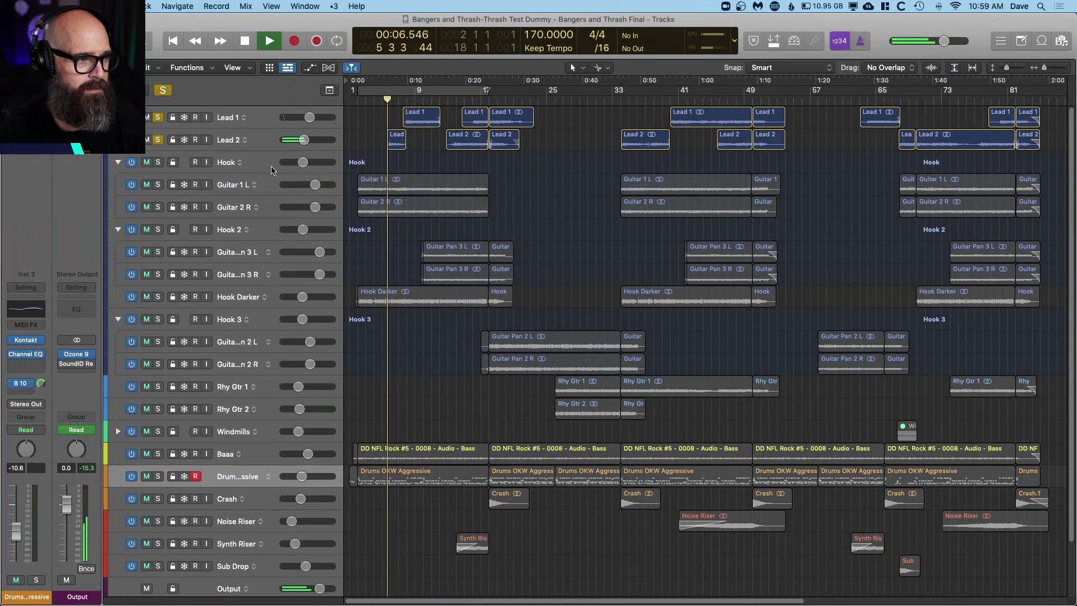
Step: Add the Hook group and the Hook Darker track to the soloed leads while the song plays
{"action": "left_click", "coordinate": [158, 163]}
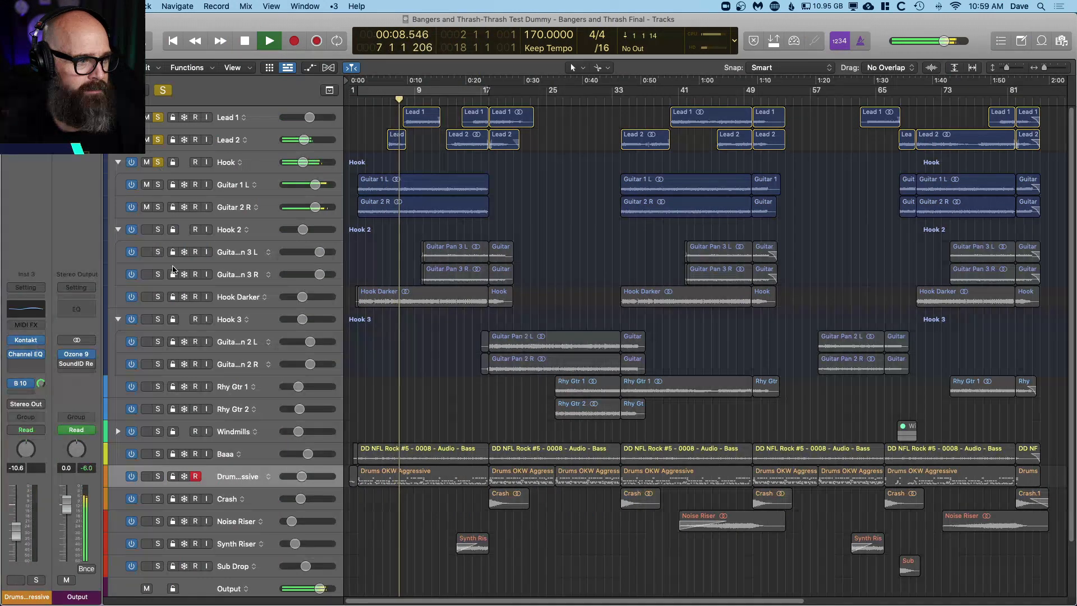
{"action": "left_click", "coordinate": [158, 297]}
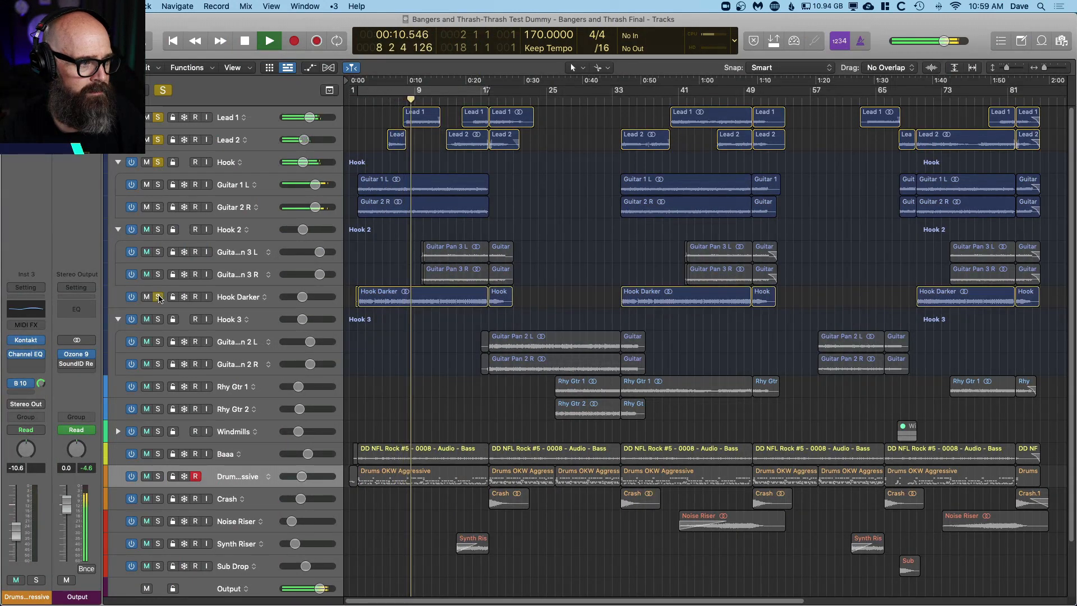
Step: Audition the Hook 2 group on its own, then bring Hook, Lead 2, Lead 1 and Hook Darker back into the solo
{"action": "left_click", "coordinate": [158, 230]}
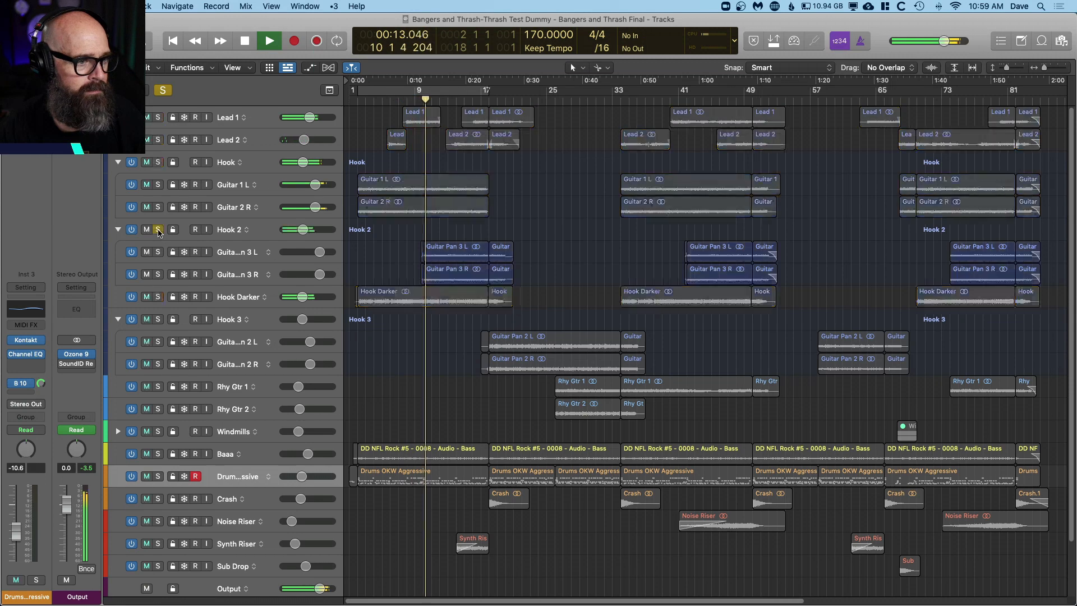
{"action": "left_click", "coordinate": [157, 162]}
{"action": "left_click", "coordinate": [158, 140]}
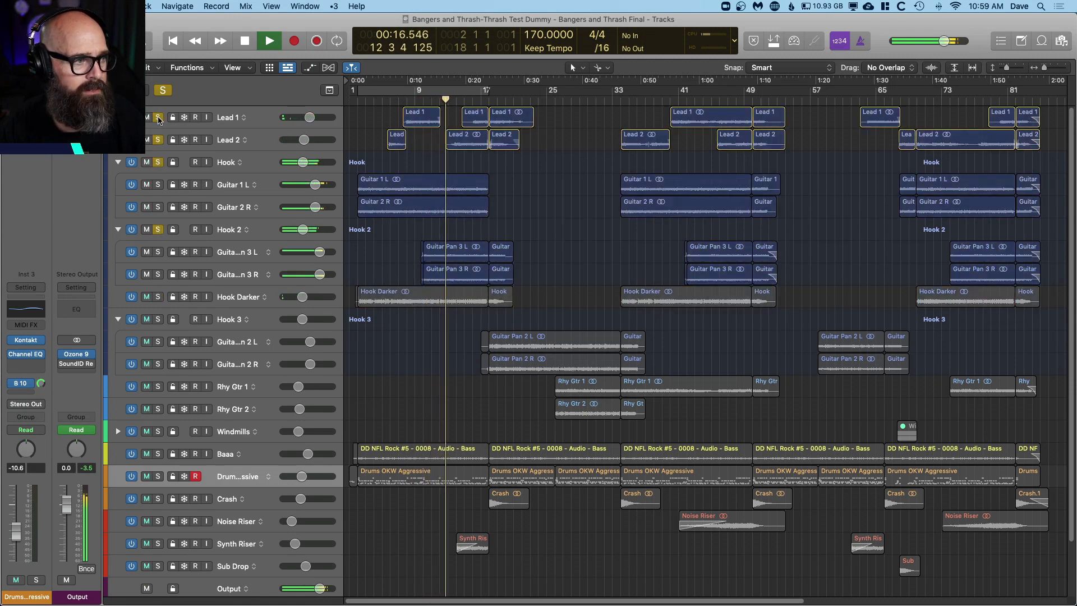
{"action": "left_click", "coordinate": [158, 117]}
{"action": "left_click", "coordinate": [157, 296]}
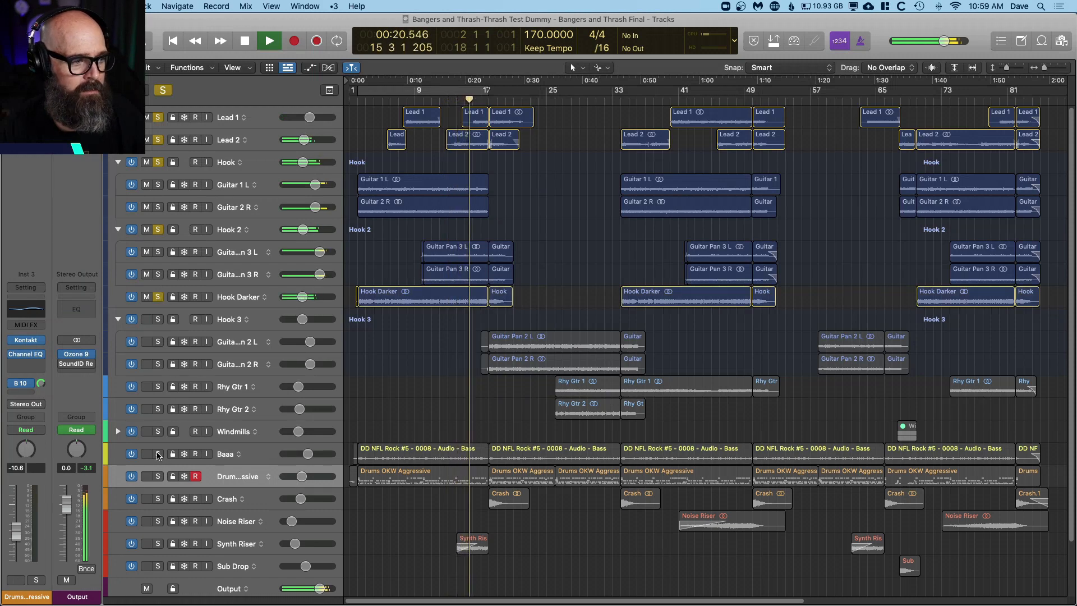
Step: Rename the Baaa track to Bass and add it to the soloed tracks
{"action": "left_click", "coordinate": [226, 454]}
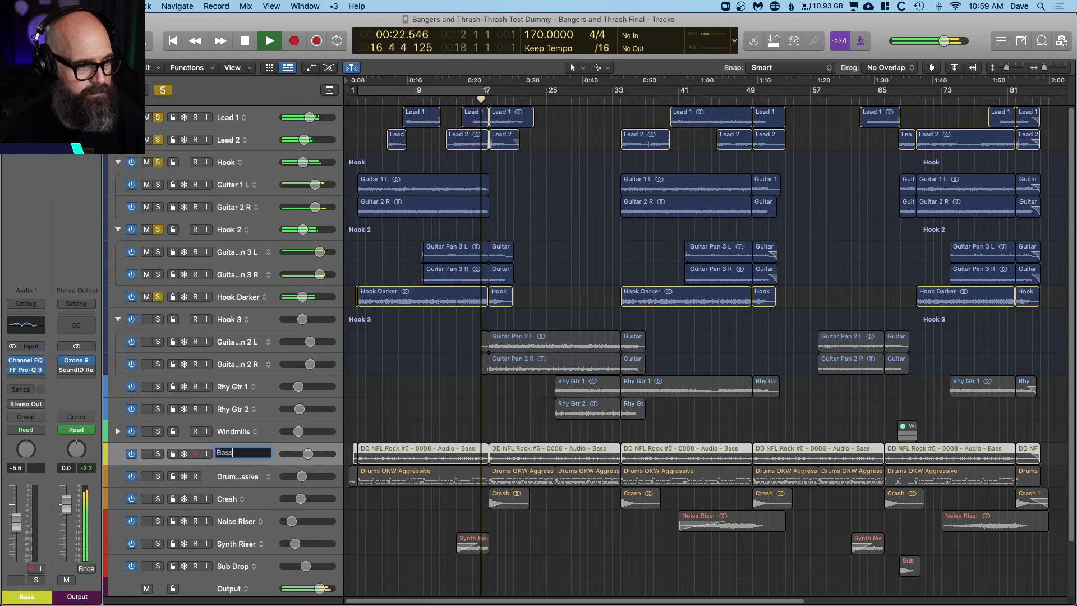
{"action": "left_click", "coordinate": [158, 454]}
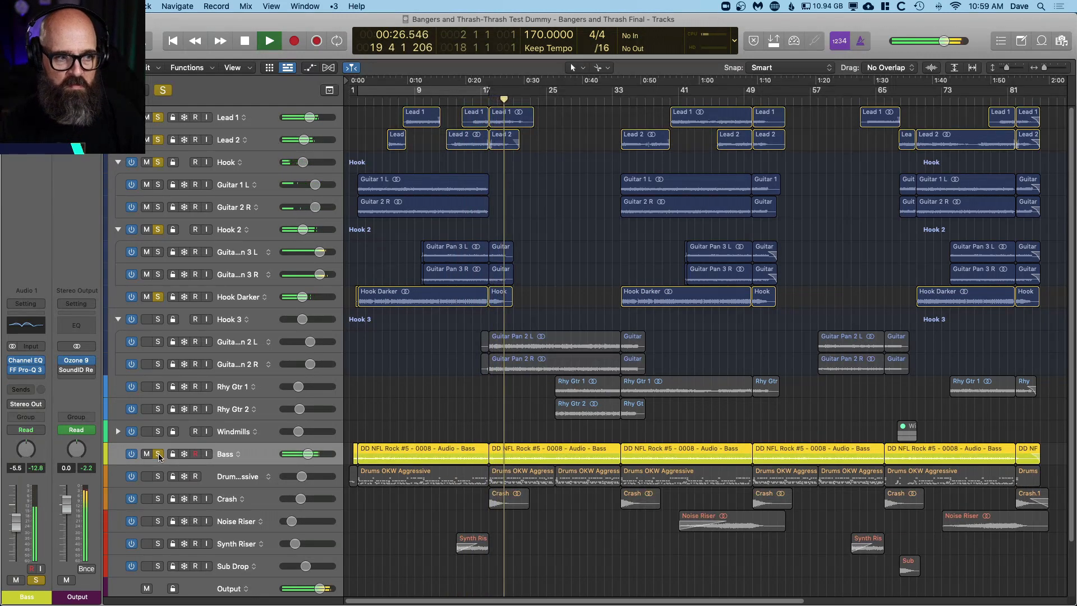
Step: Solo the Hook 3 group alone, then add Rhy Gtr 1 and Rhy Gtr 2 to the solo
{"action": "left_click", "coordinate": [157, 319]}
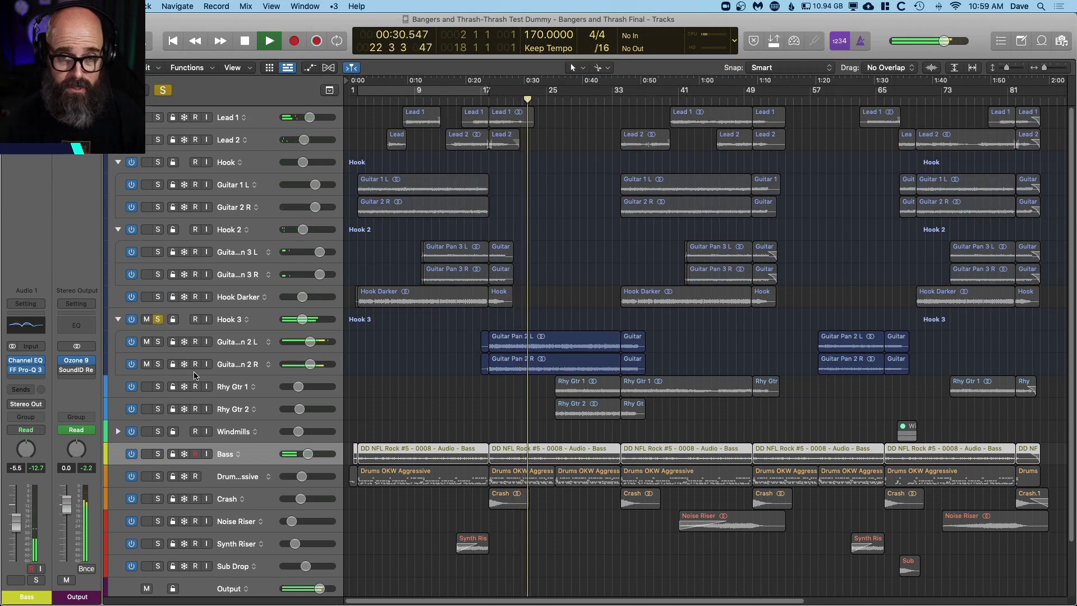
{"action": "left_click", "coordinate": [158, 387]}
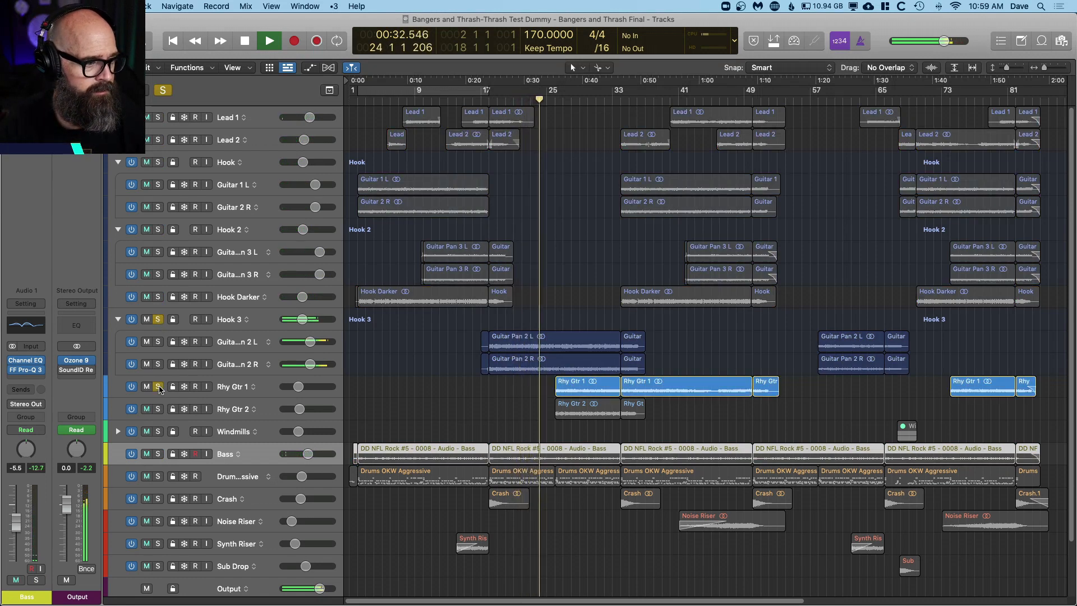
{"action": "left_click", "coordinate": [159, 409]}
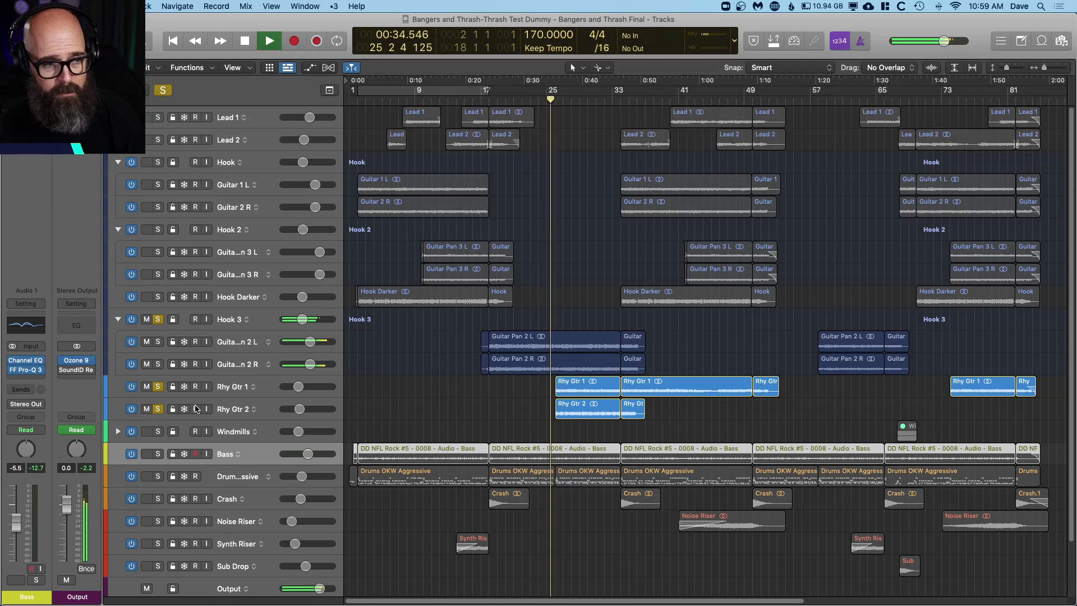
Step: Compare Rhy Gtr 2 and Rhy Gtr 1 in separate solos without Hook 3, then return to the full mix
{"action": "left_click", "coordinate": [157, 319]}
{"action": "left_click", "coordinate": [158, 387]}
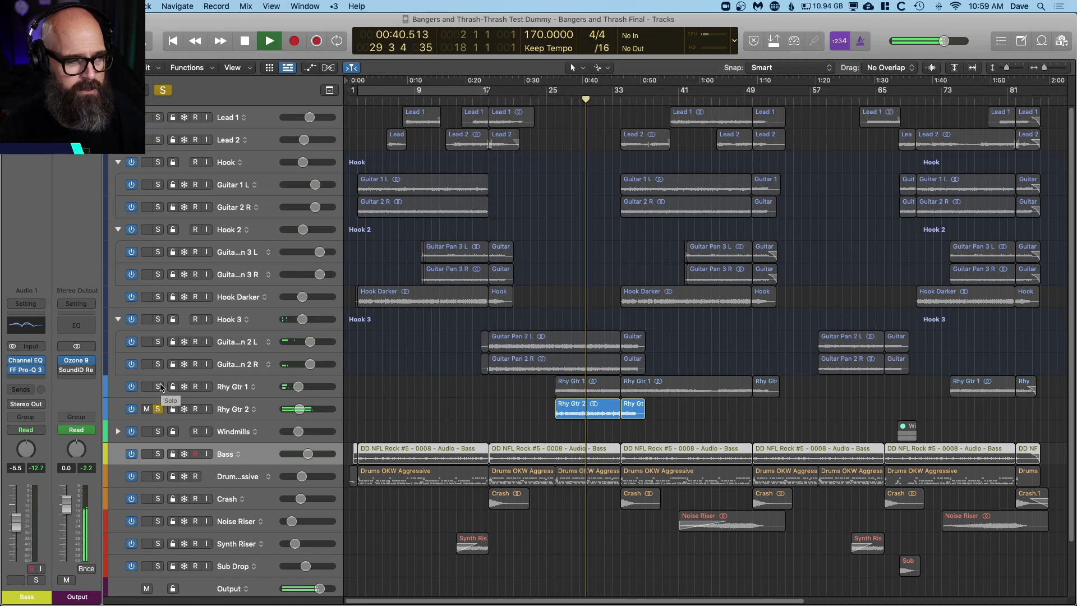
{"action": "left_click", "coordinate": [159, 387]}
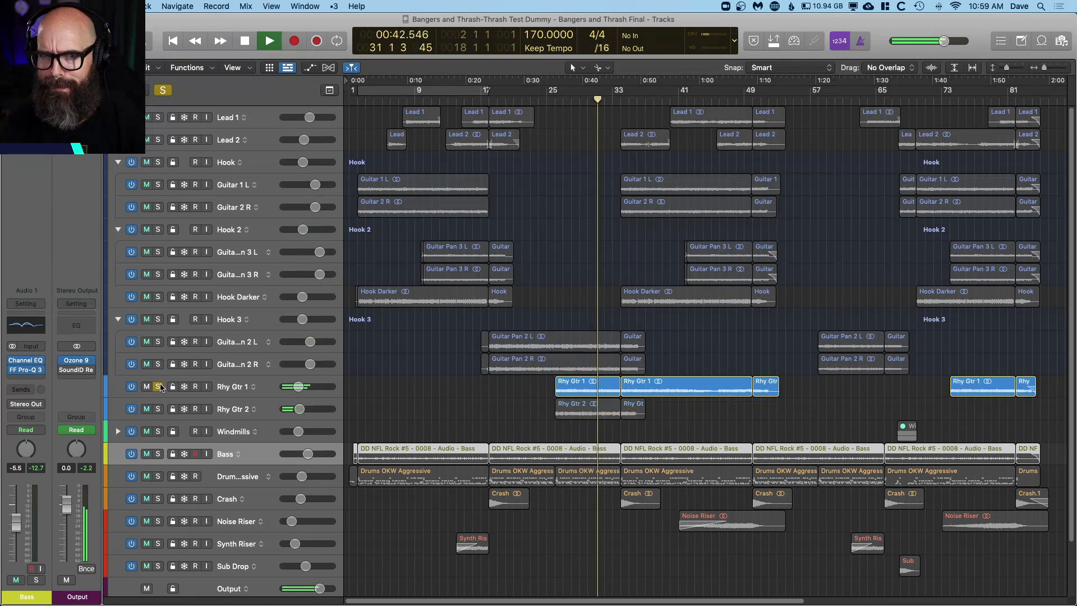
{"action": "left_click", "coordinate": [160, 387]}
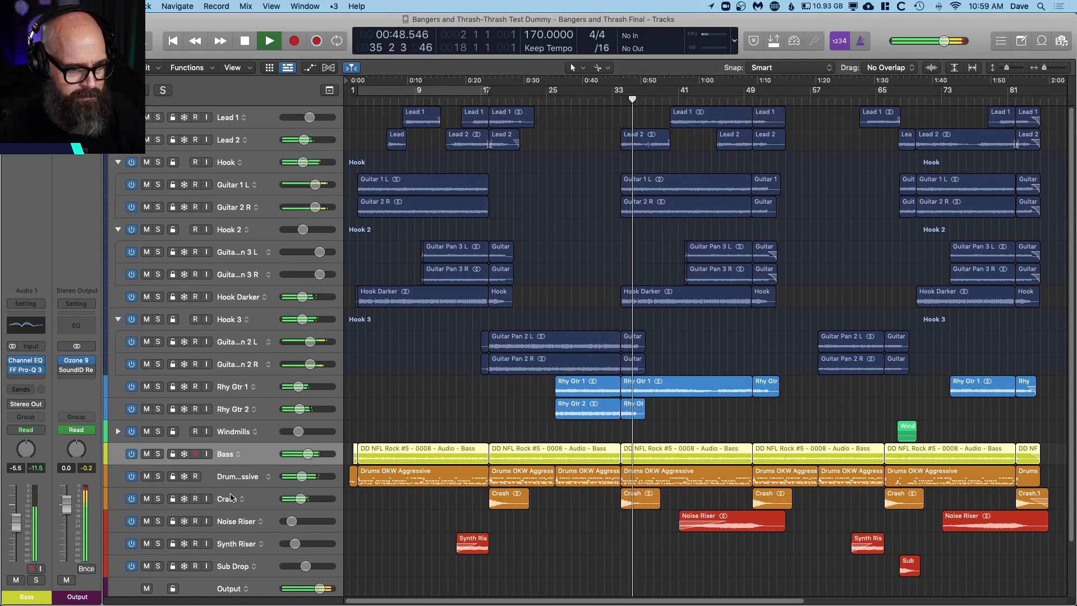
Step: Replay the section from about bar 34 with the Crash track soloed, then turn its solo off
{"action": "left_click", "coordinate": [158, 498]}
{"action": "key", "text": "comma"}
{"action": "key", "text": "comma"}
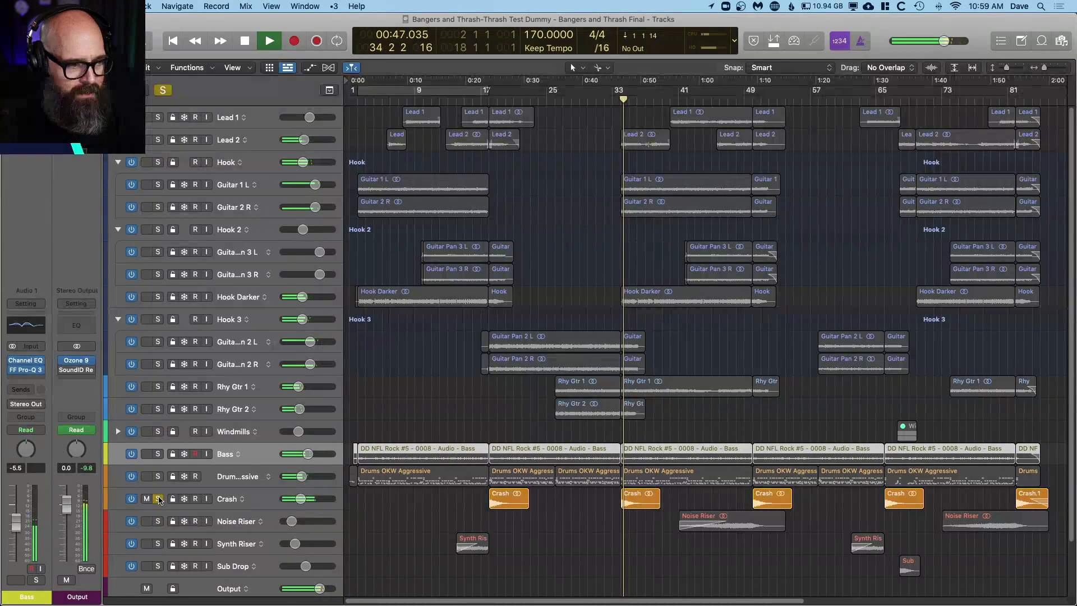
{"action": "left_click", "coordinate": [158, 499]}
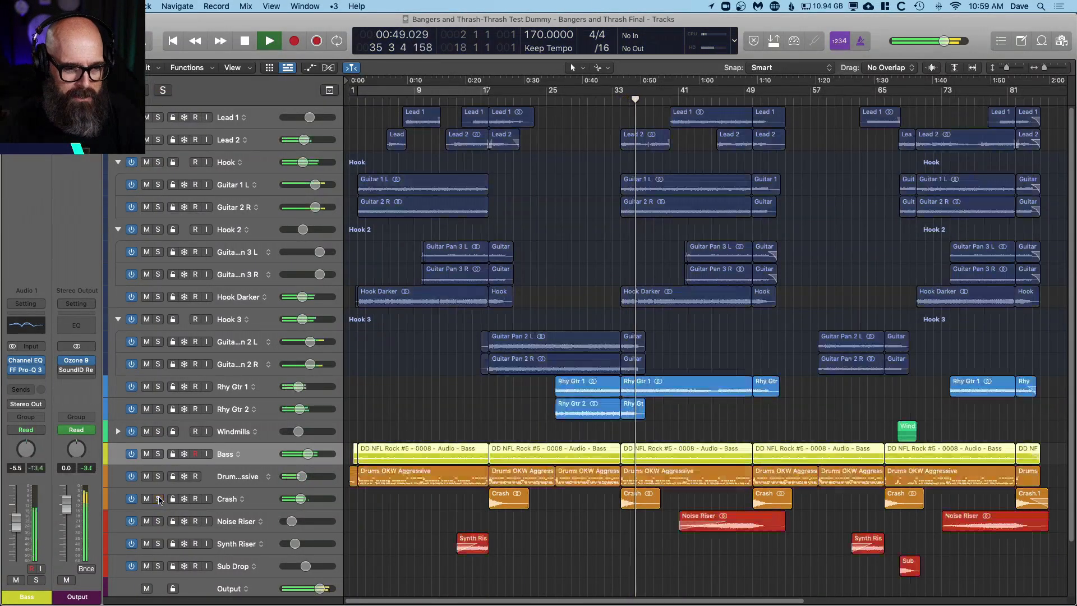
Step: Play from about bar 41 and audition the Noise Riser by switching its solo on and off twice
{"action": "key", "text": "space"}
{"action": "key", "text": "space"}
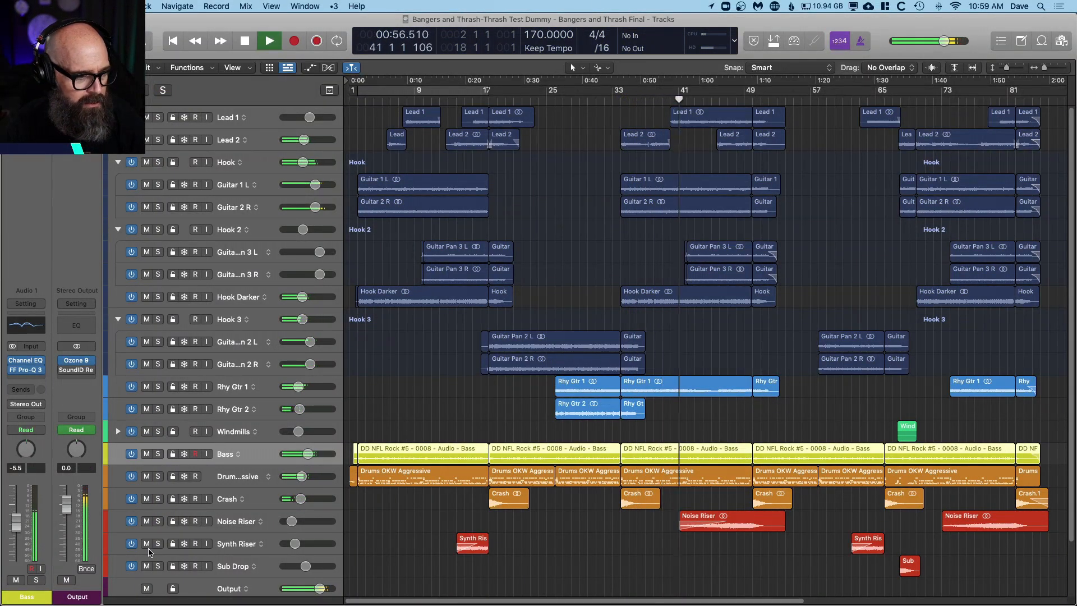
{"action": "left_click", "coordinate": [159, 521]}
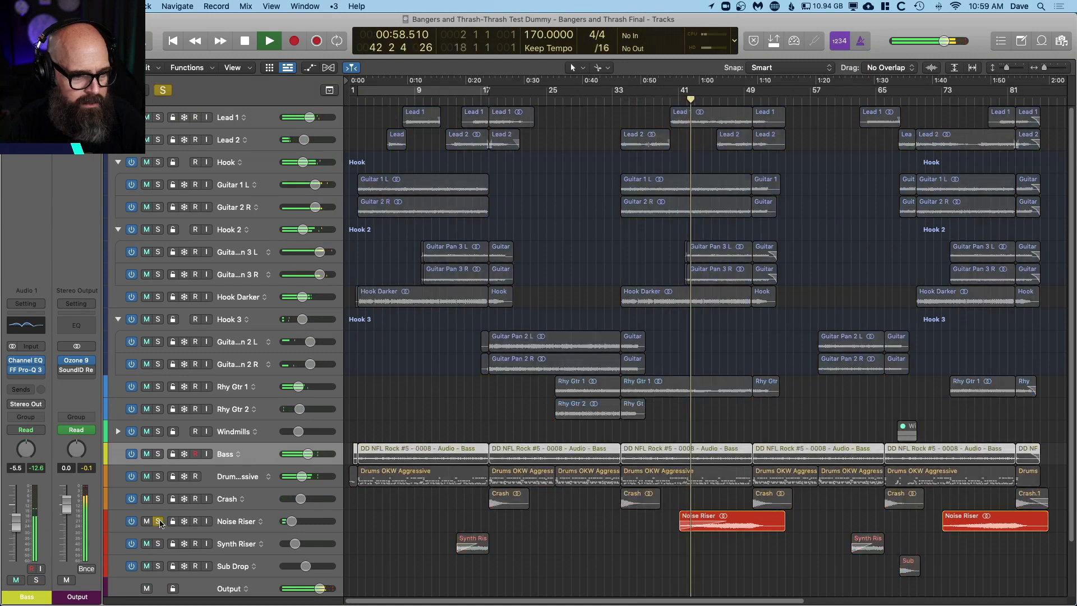
{"action": "left_click", "coordinate": [158, 521]}
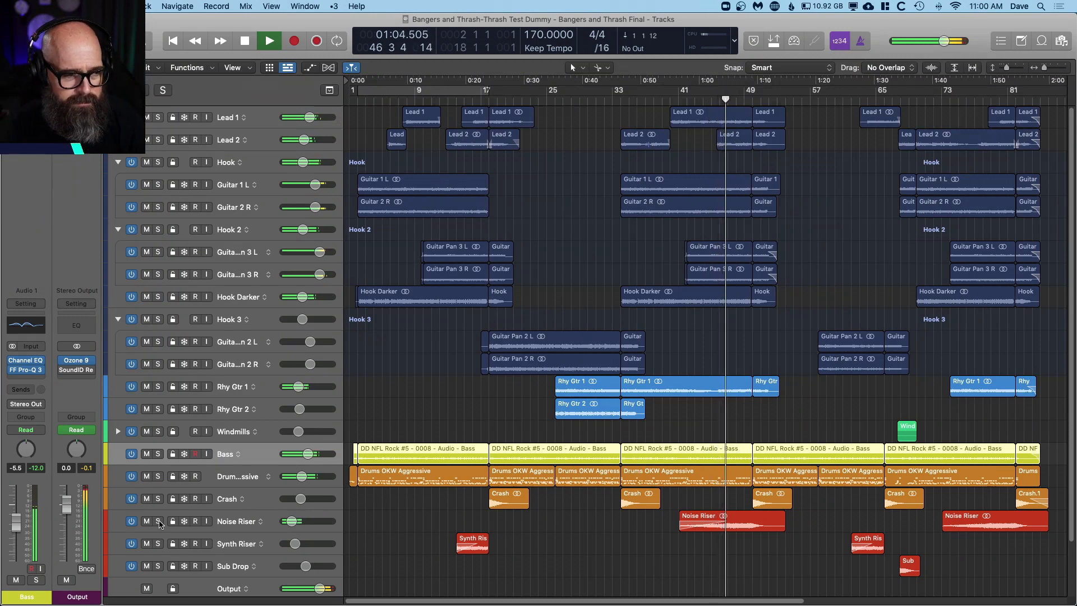
{"action": "left_click", "coordinate": [158, 521]}
{"action": "left_click", "coordinate": [159, 521]}
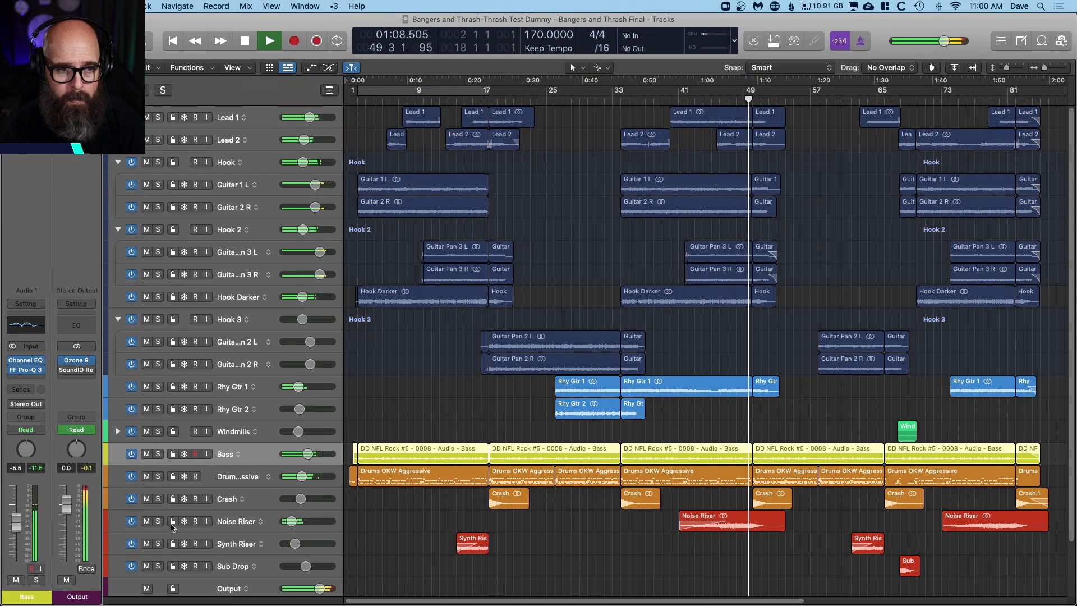
Step: Play the full mix from about bar 17, then move the playhead to bar 50 and play from there
{"action": "left_click", "coordinate": [706, 317]}
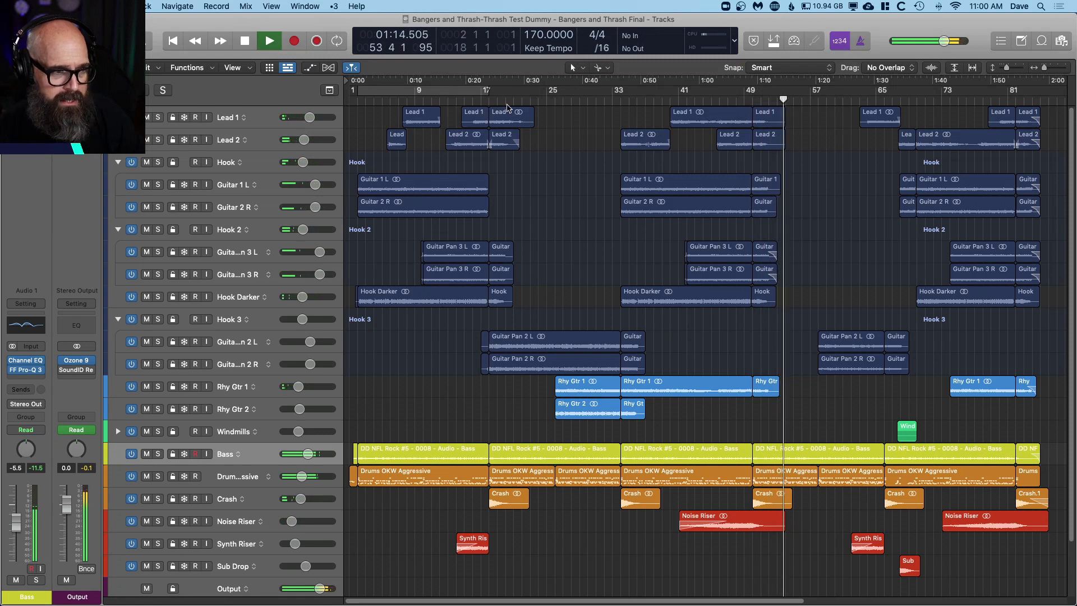
{"action": "left_click", "coordinate": [483, 102]}
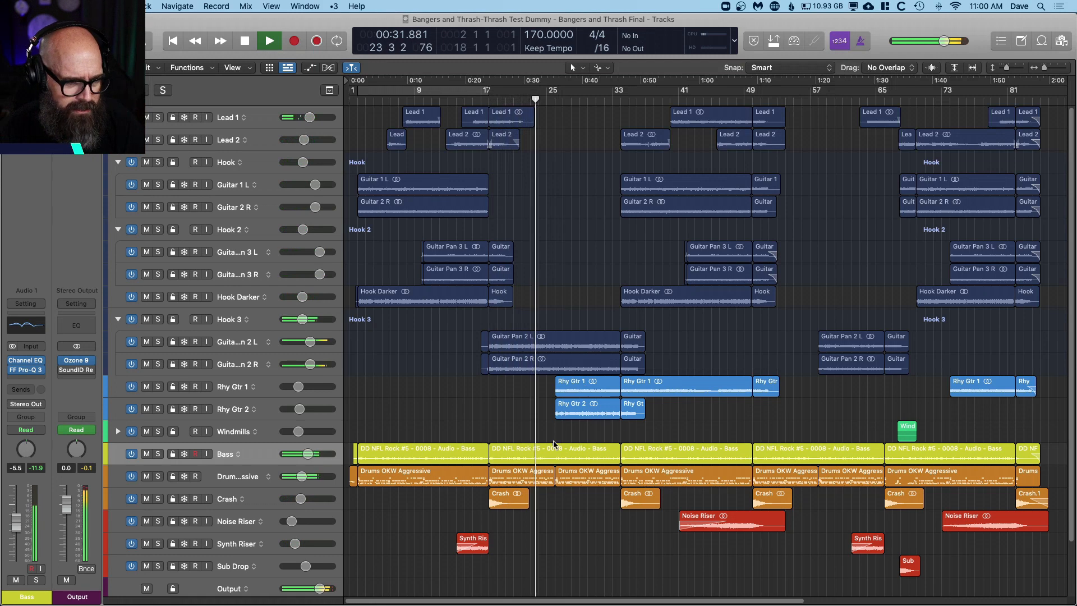
{"action": "left_click", "coordinate": [751, 100]}
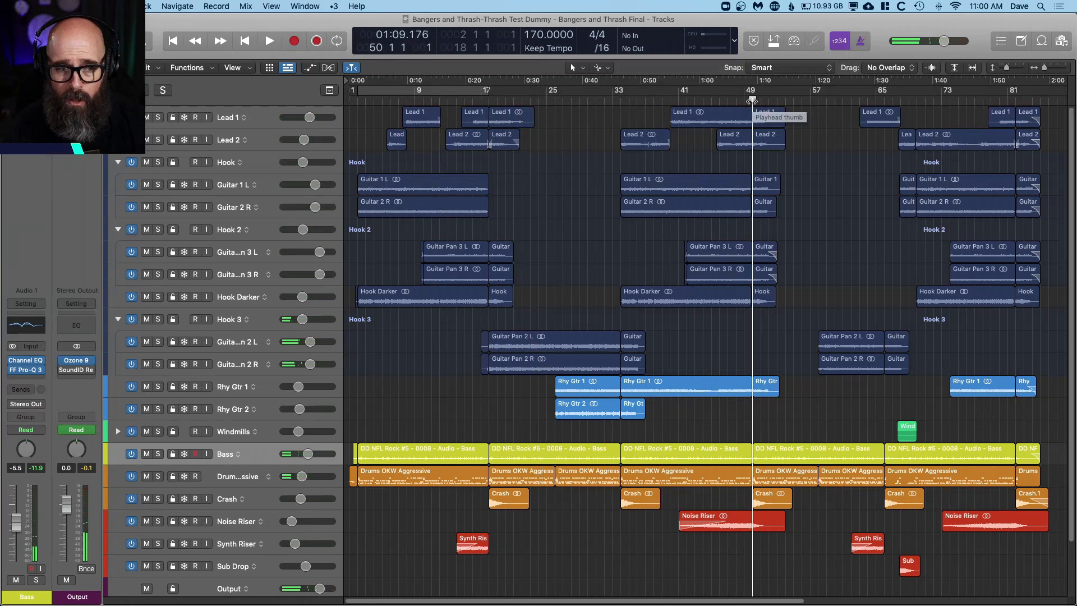
{"action": "key", "text": "space"}
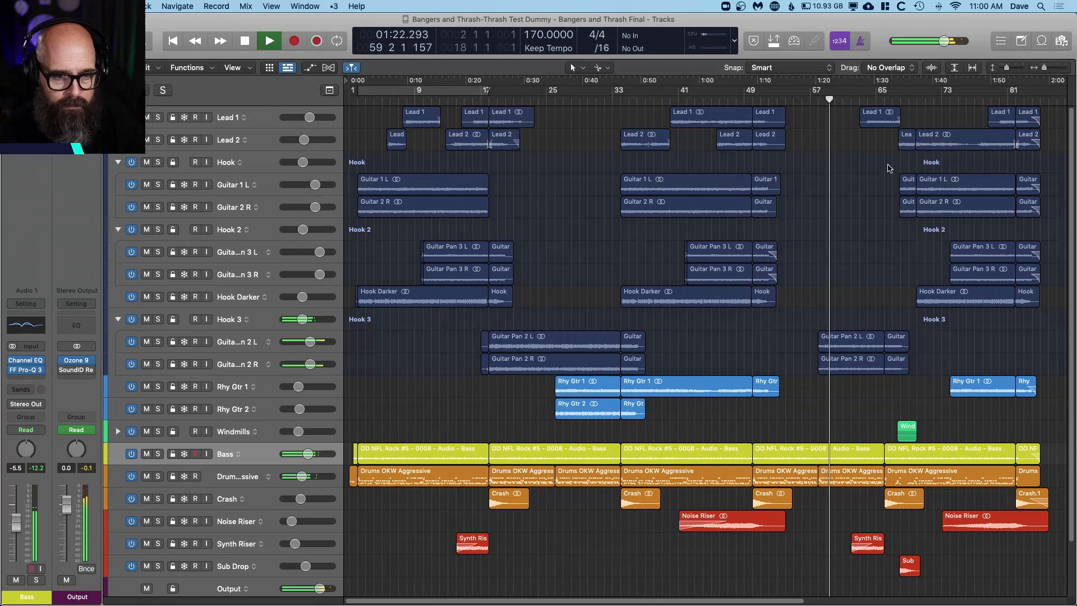
Step: Expand the Windmills group to show its two guitar tracks and bring its regions around bar 68 into closer view
{"action": "scroll", "coordinate": [891, 254], "scroll_direction": "up", "scroll_amount": 3}
{"action": "scroll", "coordinate": [890, 251], "scroll_direction": "down", "scroll_amount": 3}
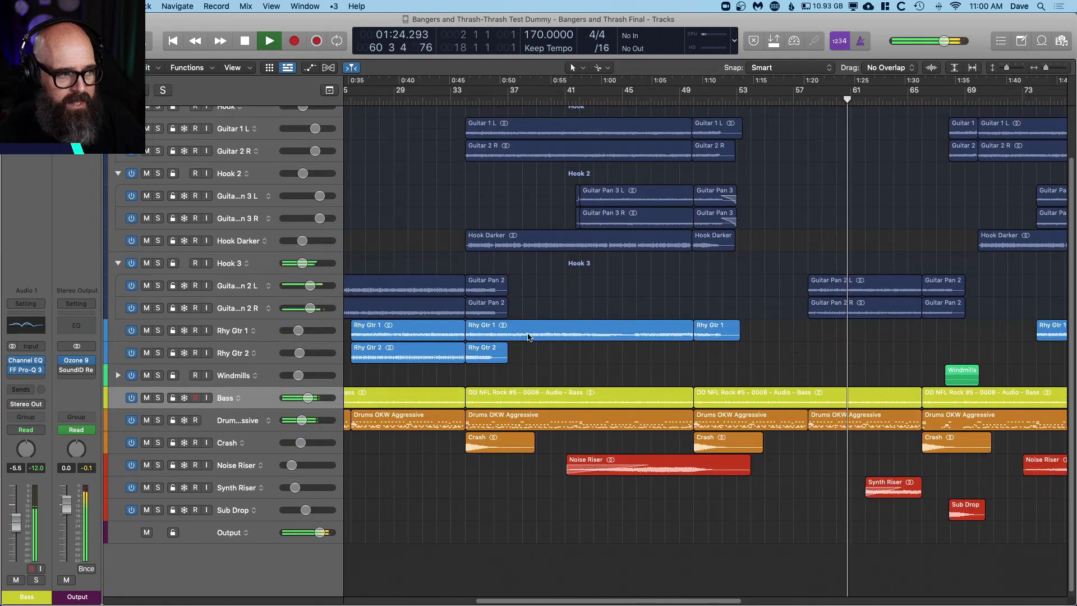
{"action": "left_click", "coordinate": [118, 375]}
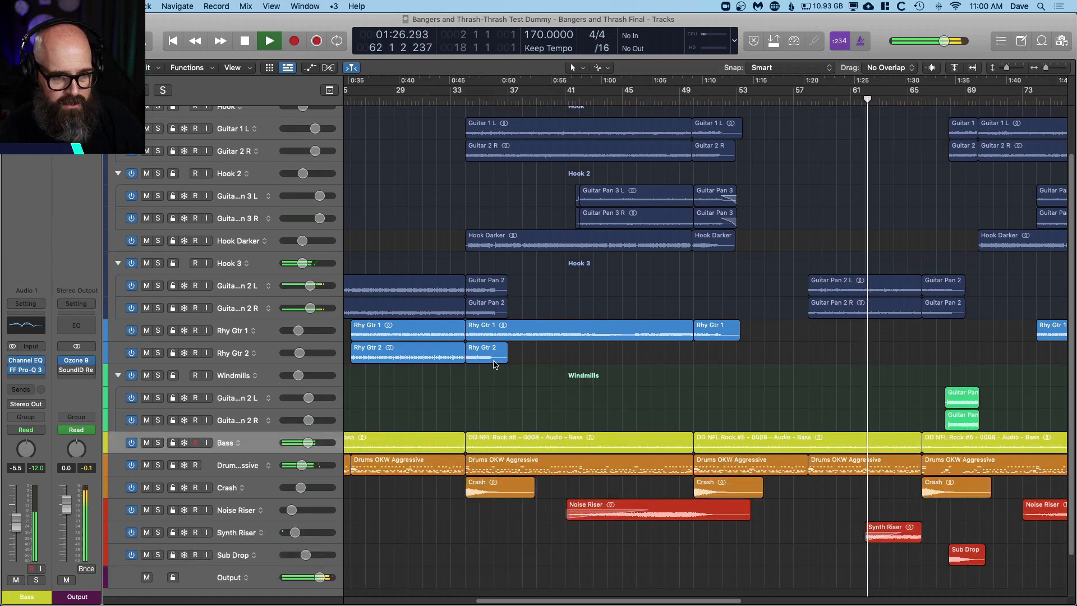
{"action": "scroll", "coordinate": [505, 358], "scroll_direction": "right", "scroll_amount": 5}
{"action": "scroll", "coordinate": [504, 358], "scroll_direction": "up", "scroll_amount": 5}
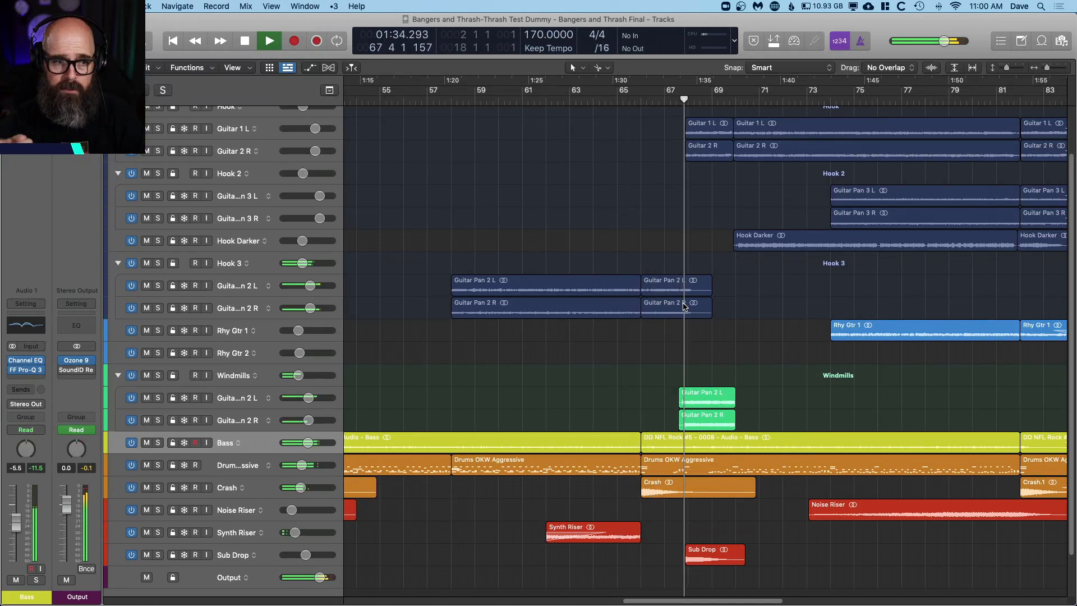
Step: Solo the Windmills group and play its guitar part at bar 68
{"action": "left_click", "coordinate": [159, 375]}
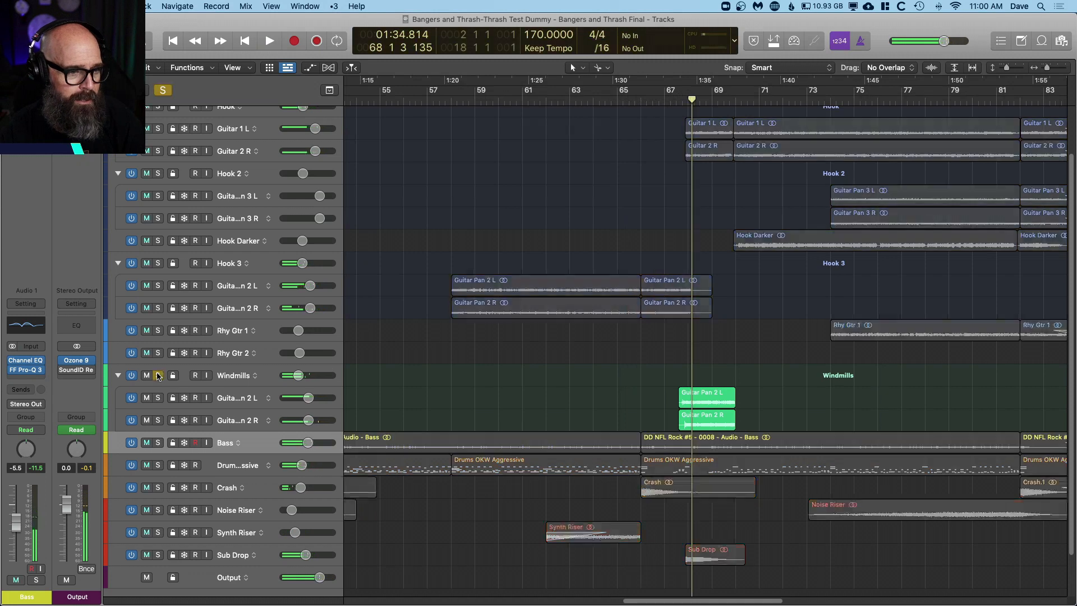
{"action": "key", "text": "space"}
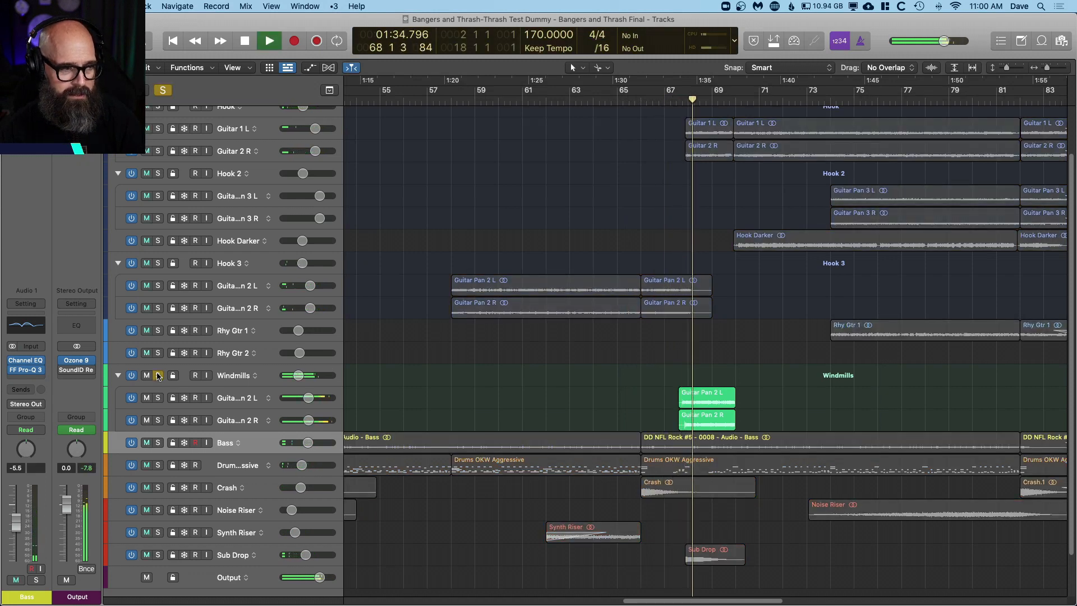
{"action": "key", "text": "space"}
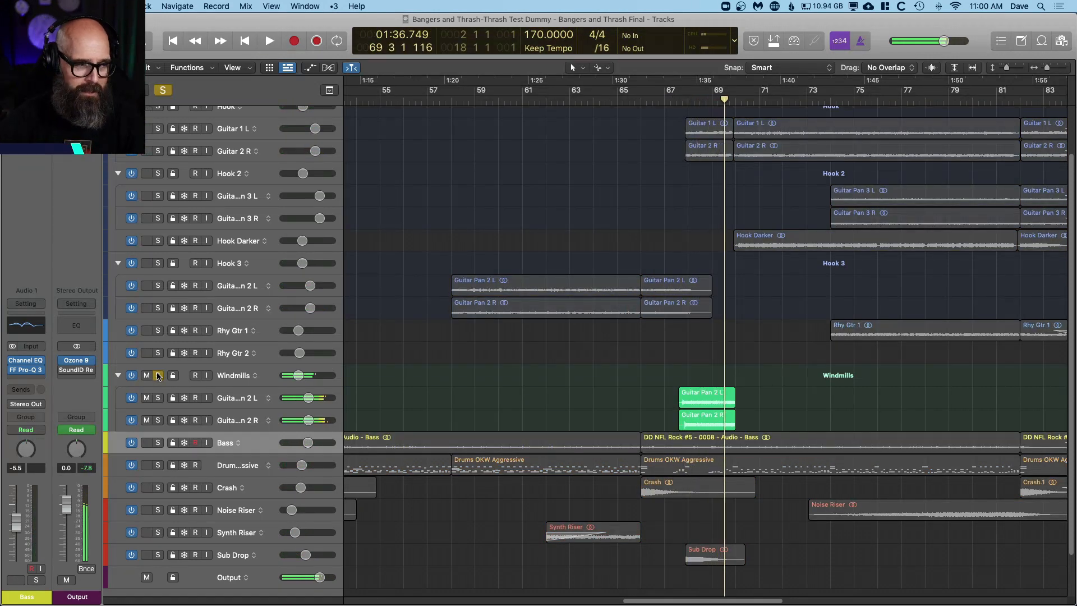
Step: Select the Windmills group, turn its solo off and replay the full mix from bar 66
{"action": "left_click", "coordinate": [166, 381]}
{"action": "key", "text": "comma"}
{"action": "key", "text": "comma"}
{"action": "key", "text": "comma"}
{"action": "key", "text": "comma"}
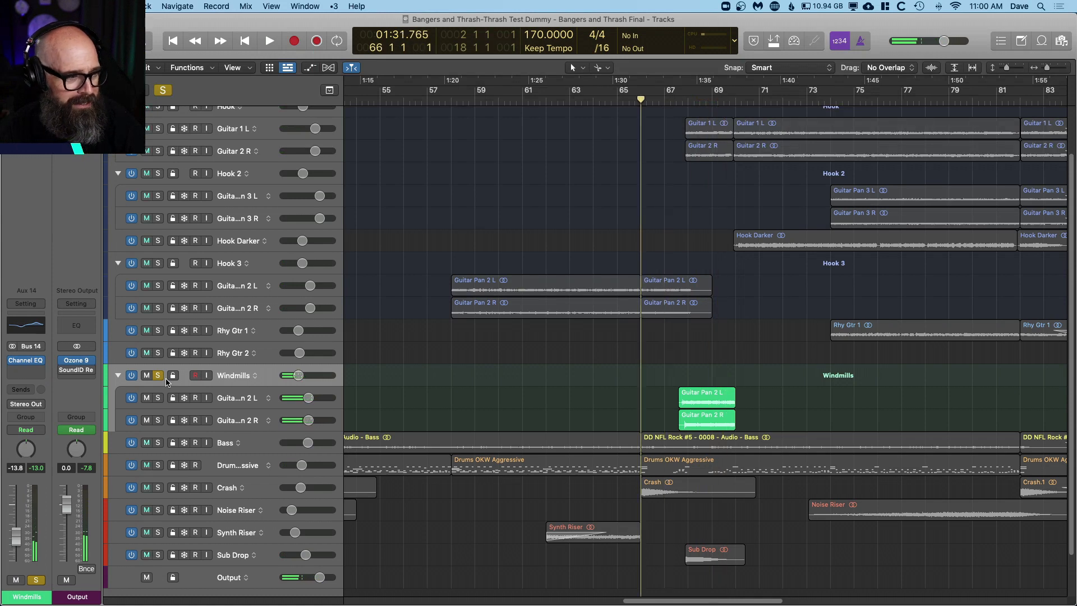
{"action": "left_click", "coordinate": [159, 374]}
{"action": "key", "text": "space"}
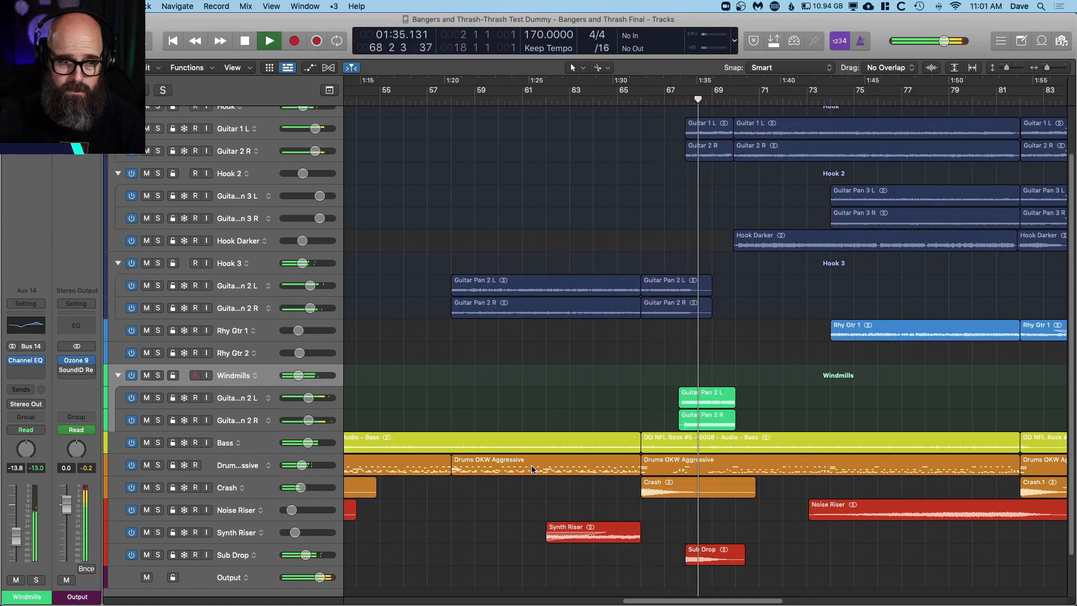
Step: Solo the Sub Drop track, play it from bar 68, and turn its solo off
{"action": "left_click", "coordinate": [159, 555]}
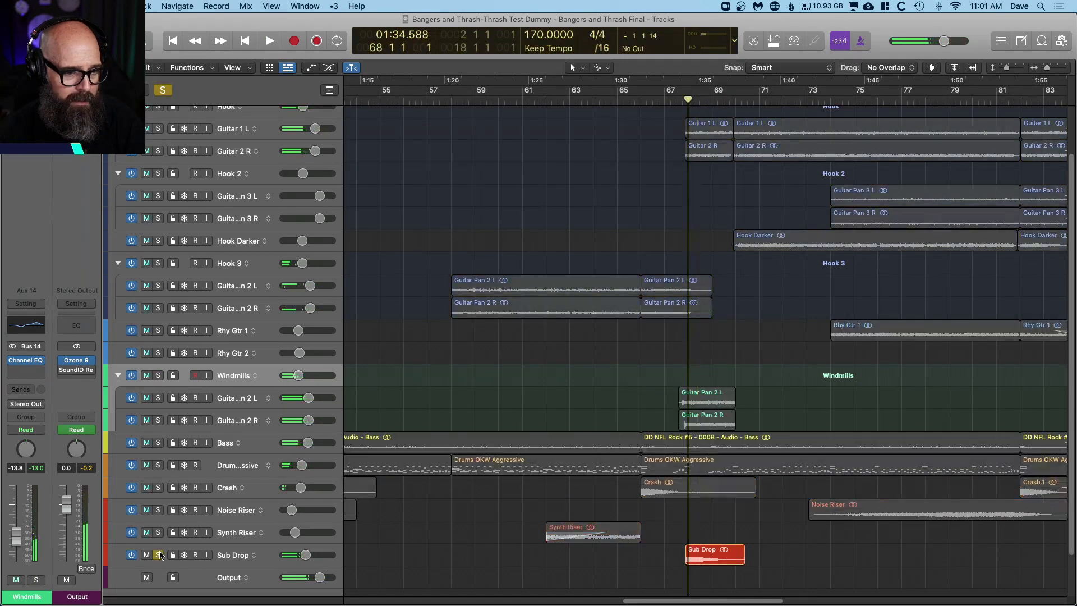
{"action": "key", "text": "space"}
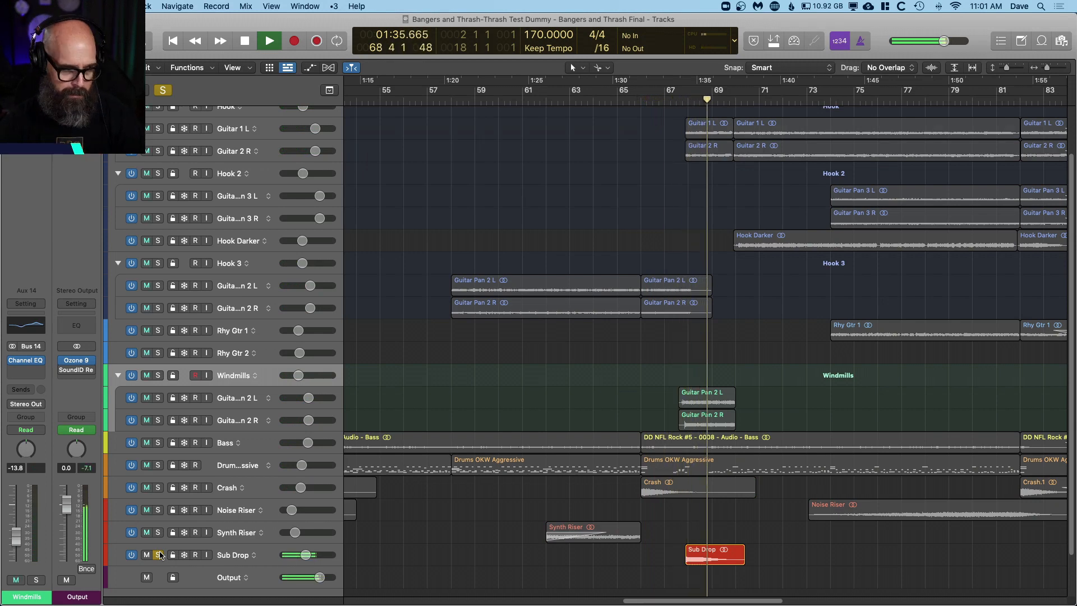
{"action": "key", "text": "space"}
{"action": "left_click", "coordinate": [160, 555]}
Step: Play the full mix from bar 68 through the final hook to the end of the song around bar 82
{"action": "key", "text": "space"}
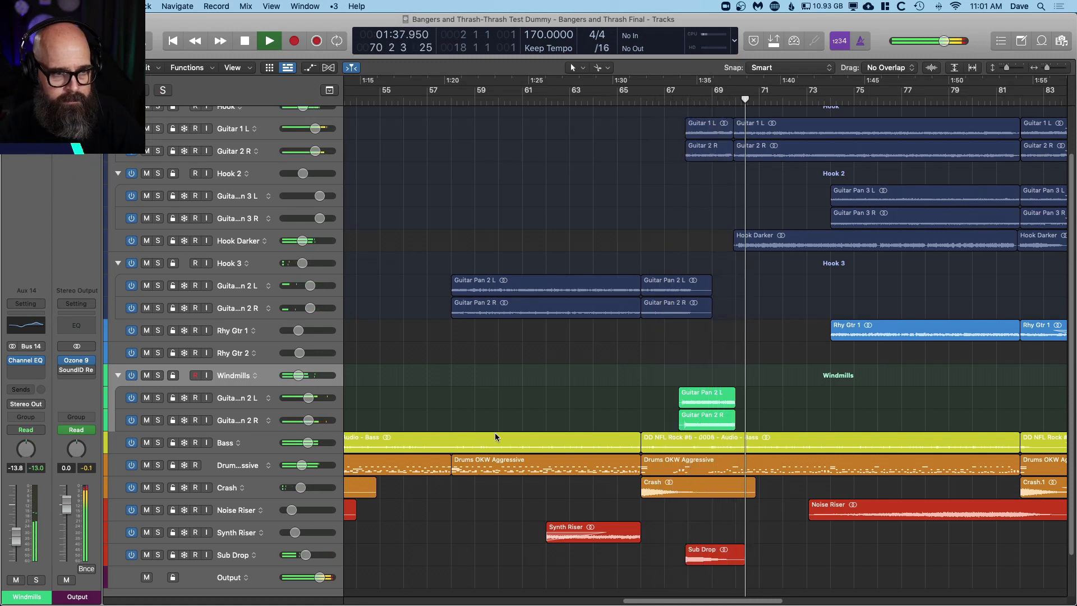
{"action": "scroll", "coordinate": [547, 394], "scroll_direction": "down", "scroll_amount": 1}
{"action": "scroll", "coordinate": [641, 379], "scroll_direction": "down", "scroll_amount": 2}
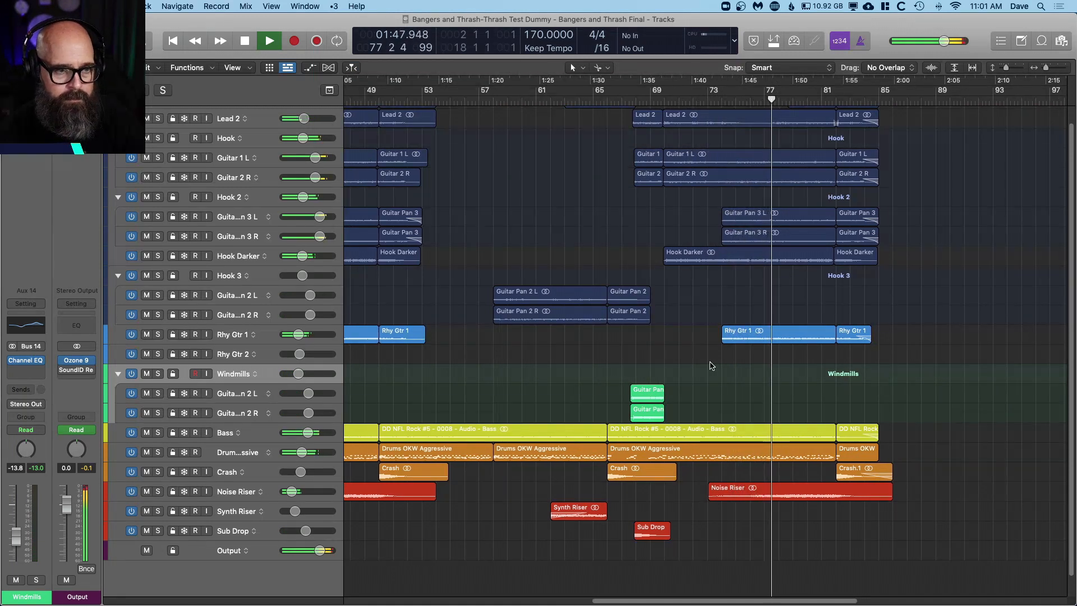
{"action": "key", "text": "super+Down"}
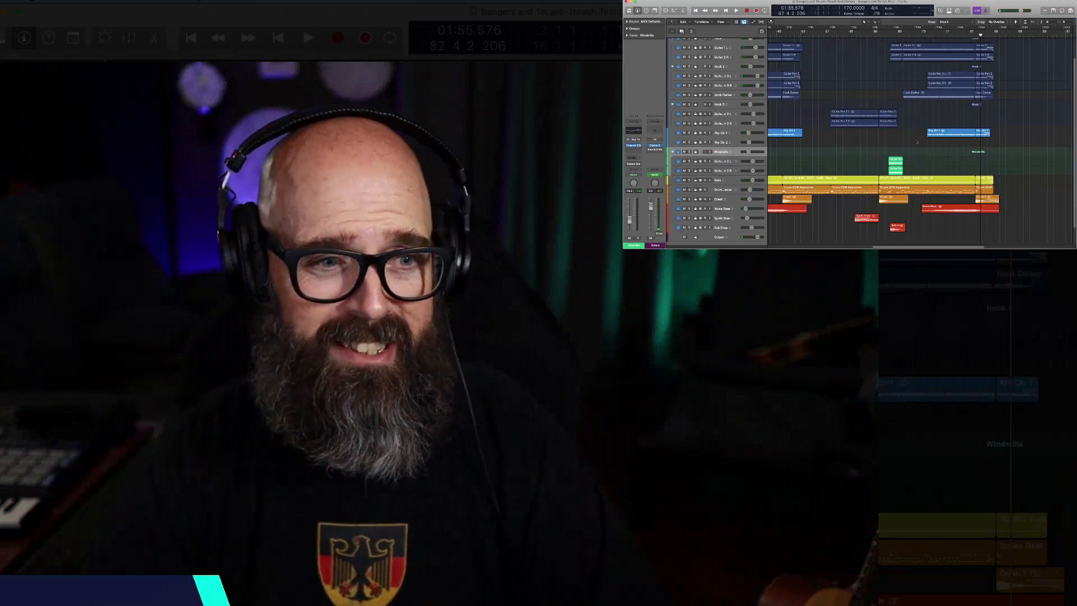
Step: Select all regions, fit the whole arrangement in view, and return the playhead to the beginning of the song
{"action": "key", "text": "super+a"}
{"action": "key", "text": "z"}
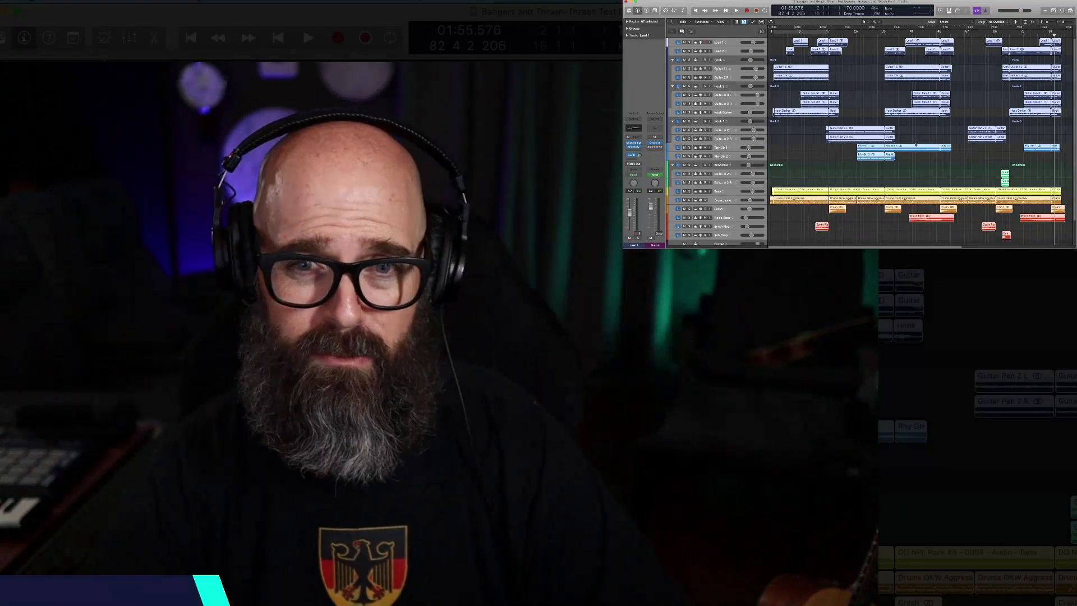
{"action": "left_click", "coordinate": [919, 136]}
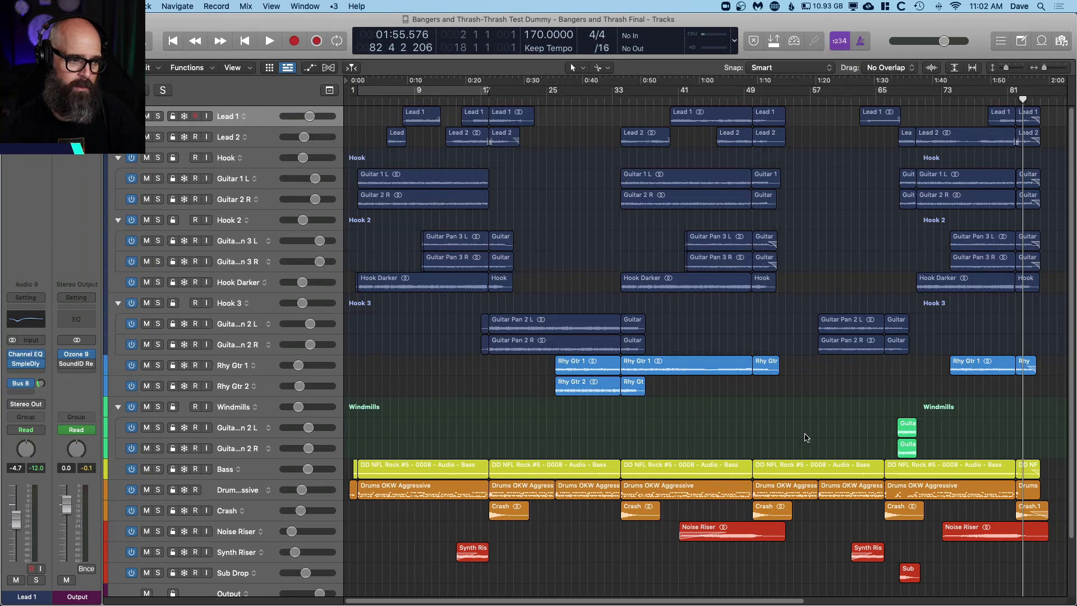
{"action": "scroll", "coordinate": [805, 435], "scroll_direction": "up", "scroll_amount": 4}
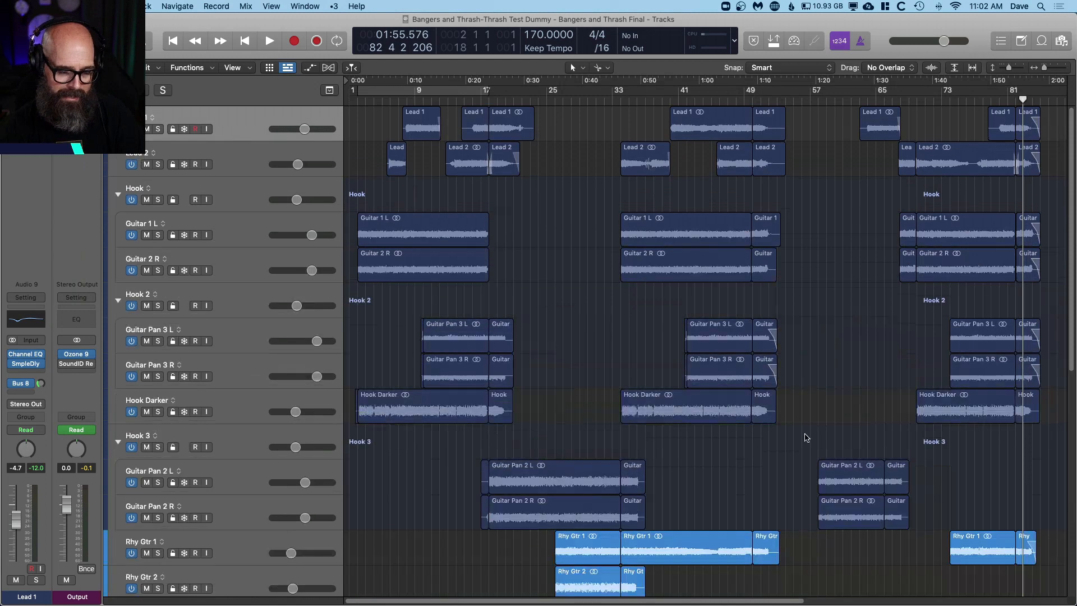
{"action": "scroll", "coordinate": [805, 435], "scroll_direction": "down", "scroll_amount": 4}
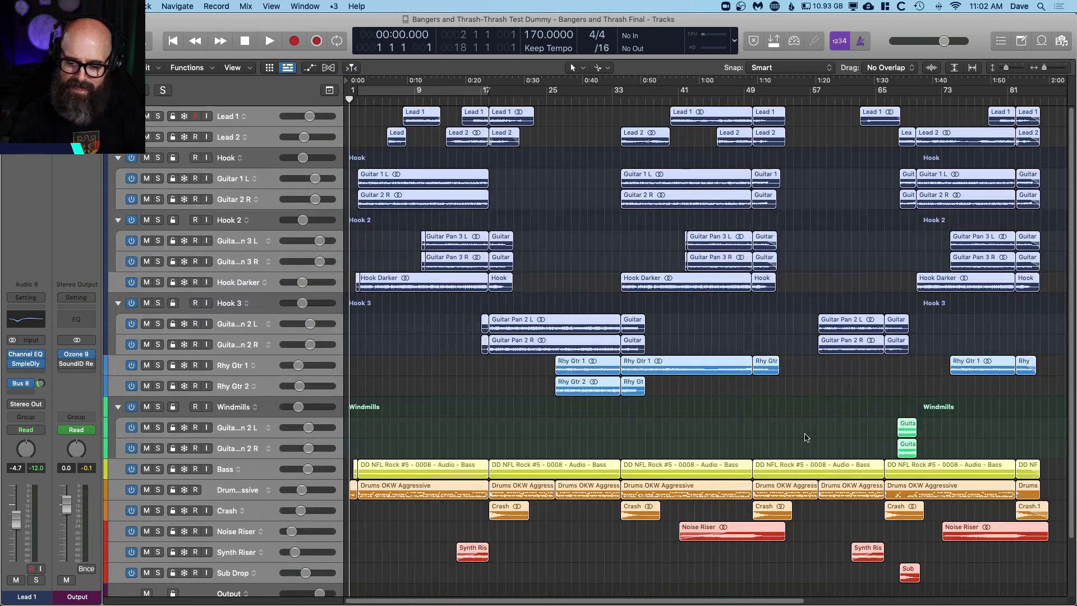